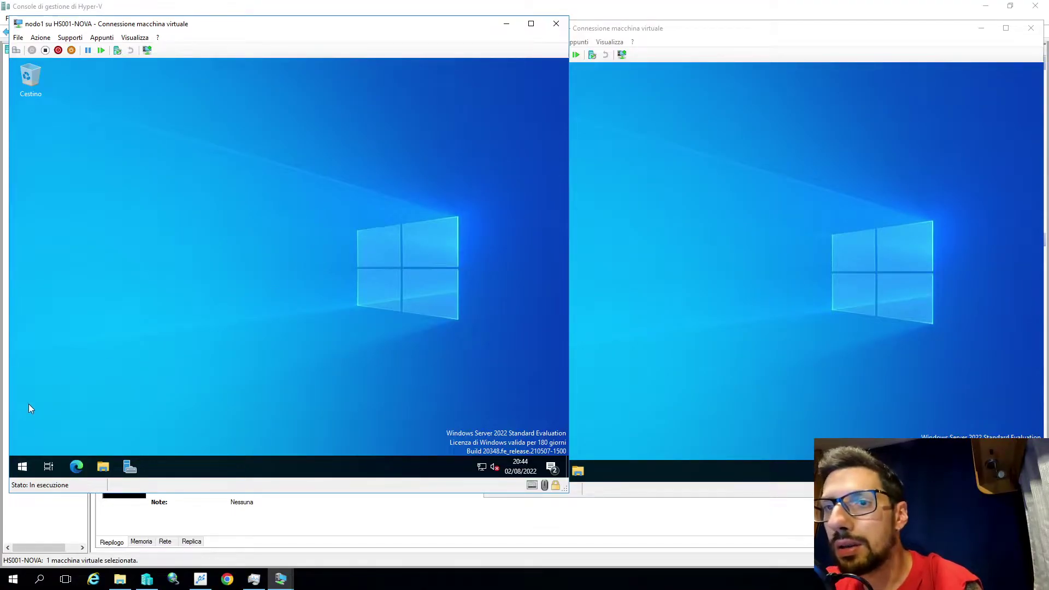
Step: Open the iSCSI Initiator on nodo1 and agree to start the Microsoft iSCSI service automatically
{"action": "left_click", "coordinate": [23, 466]}
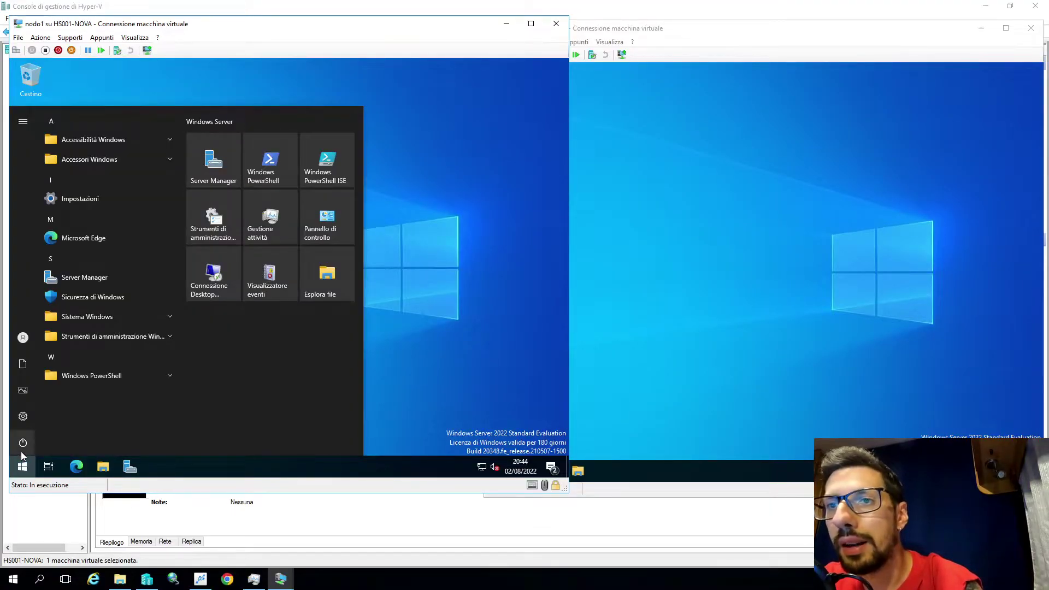
{"action": "mouse_move", "coordinate": [22, 453]}
{"action": "type", "text": "iscs"}
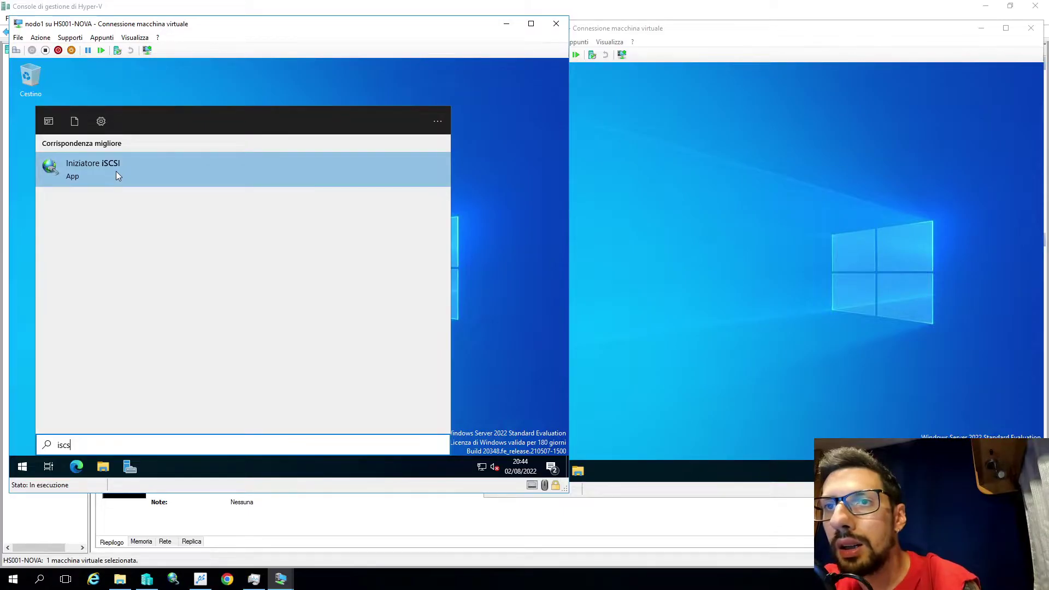
{"action": "left_click", "coordinate": [117, 175]}
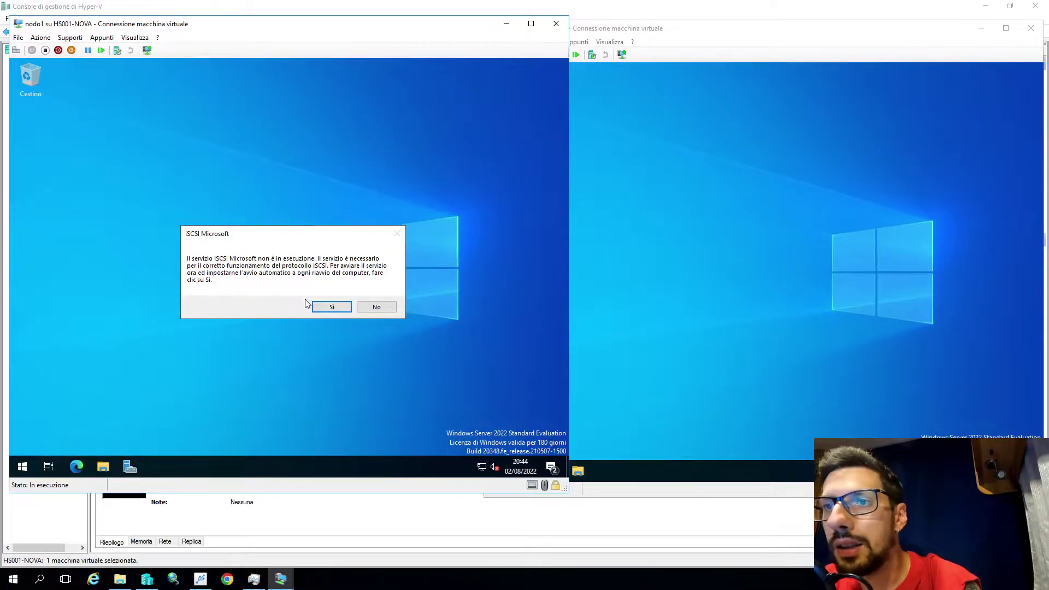
{"action": "left_click", "coordinate": [332, 307]}
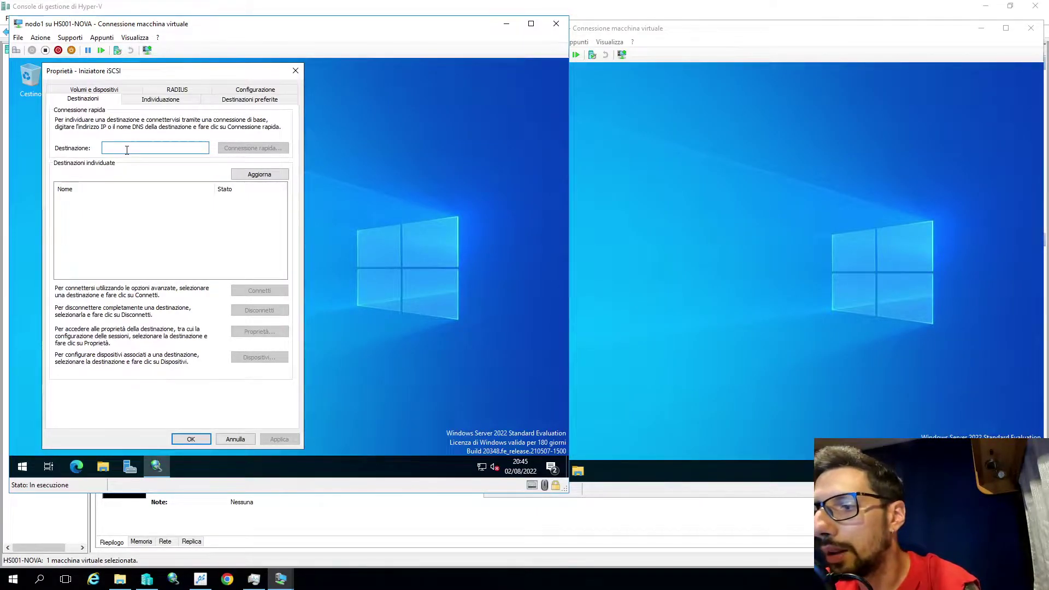
Step: Quick-connect nodo1 to the iSCSI target at 192.168.1.203 and close the connection report
{"action": "type", "text": "192.168.1.203"}
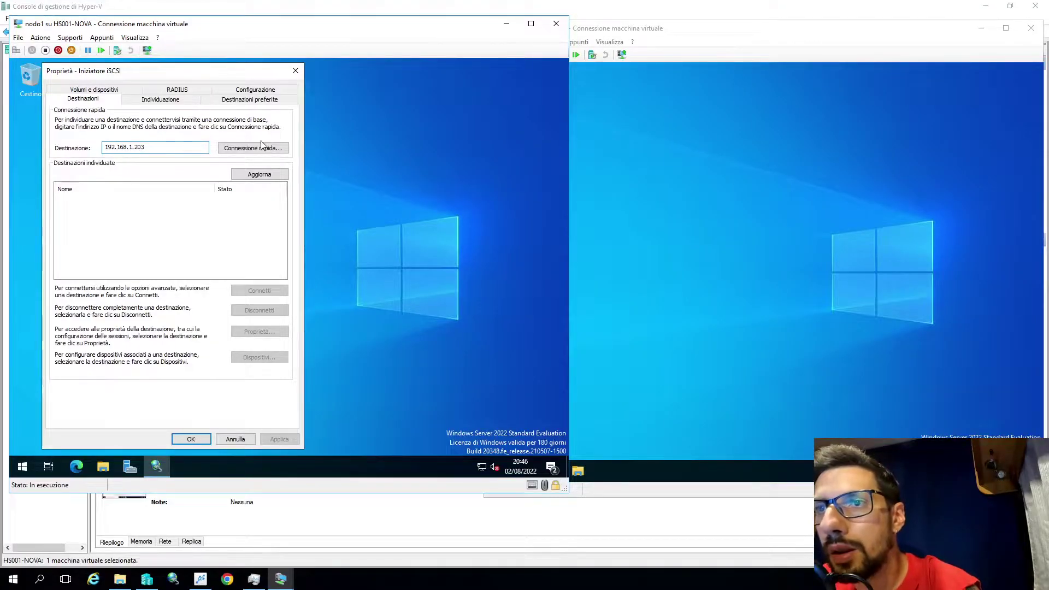
{"action": "left_click", "coordinate": [262, 148]}
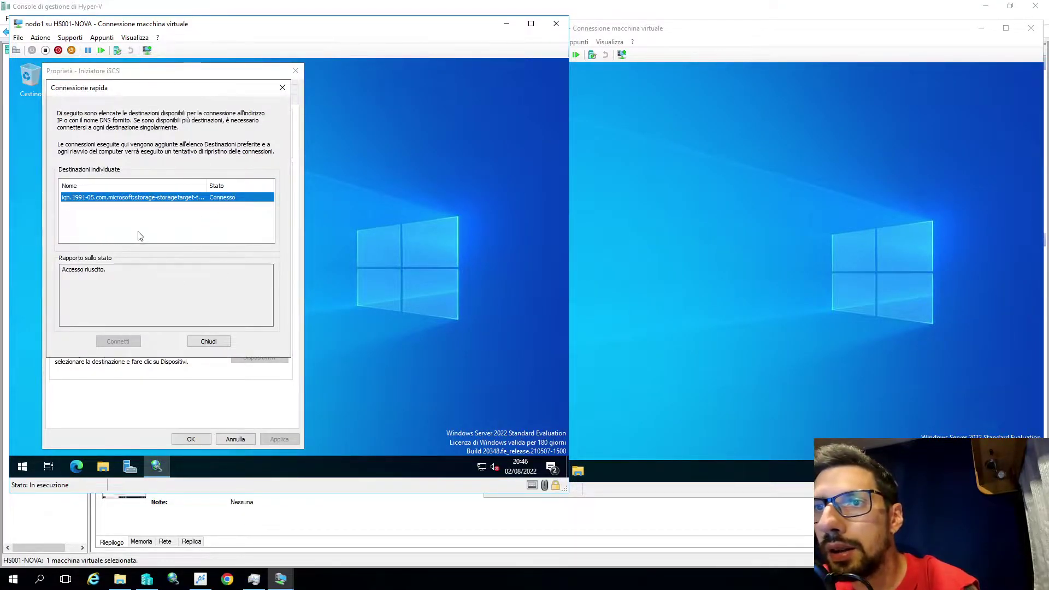
{"action": "left_click", "coordinate": [208, 343]}
Step: Auto-configure the iSCSI volumes and devices on nodo1 and accept the initiator properties
{"action": "left_click", "coordinate": [94, 91]}
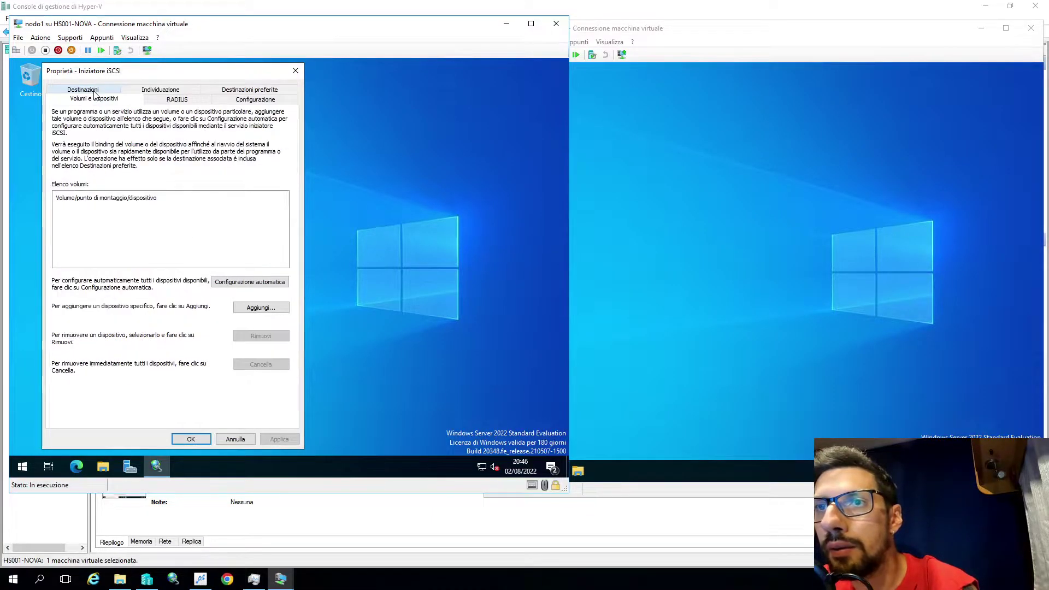
{"action": "left_click", "coordinate": [257, 285]}
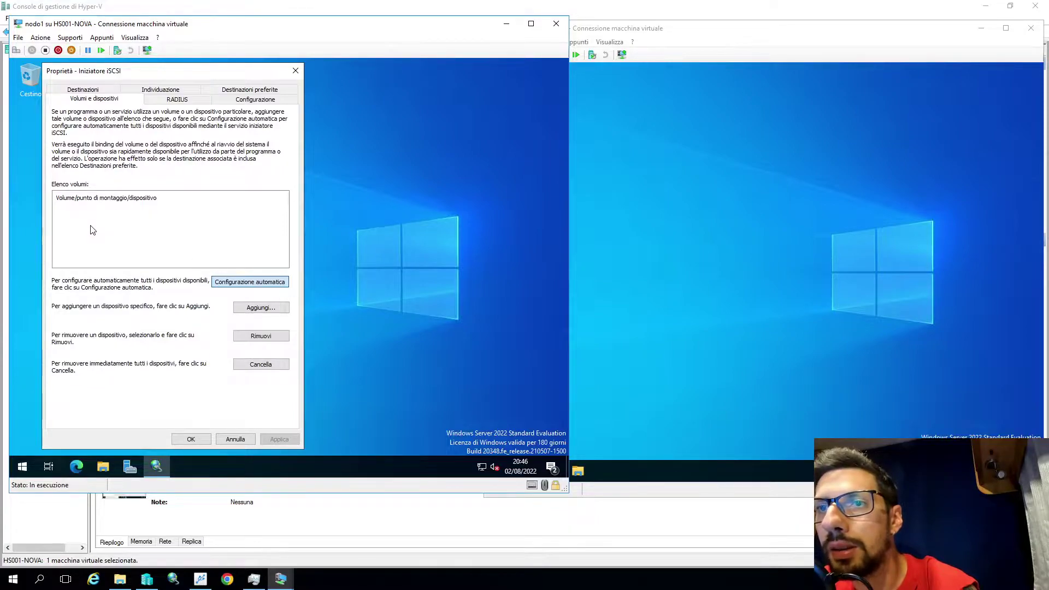
{"action": "left_click", "coordinate": [233, 283]}
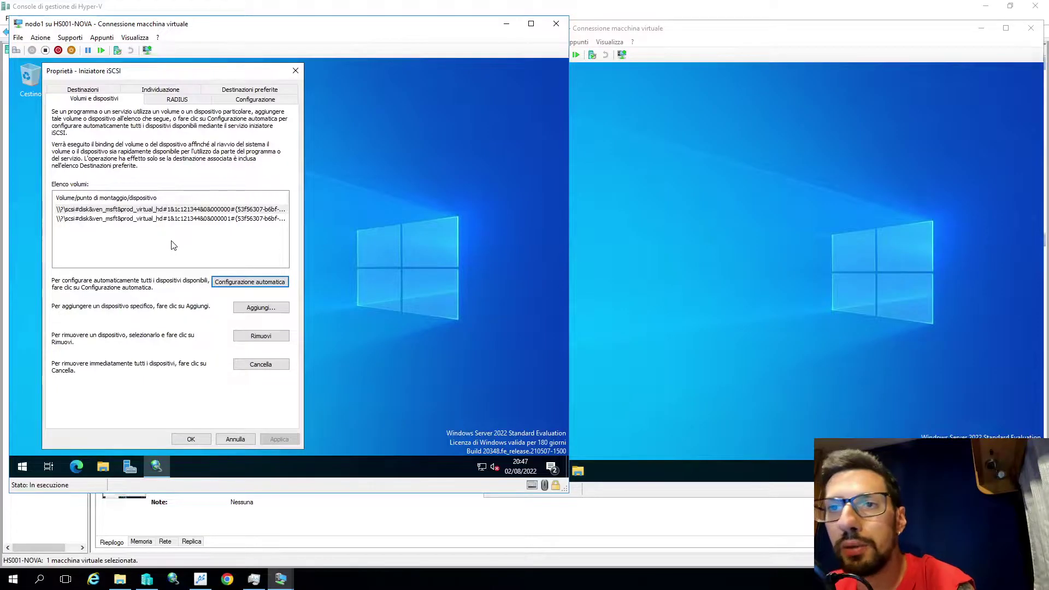
{"action": "left_click", "coordinate": [190, 439]}
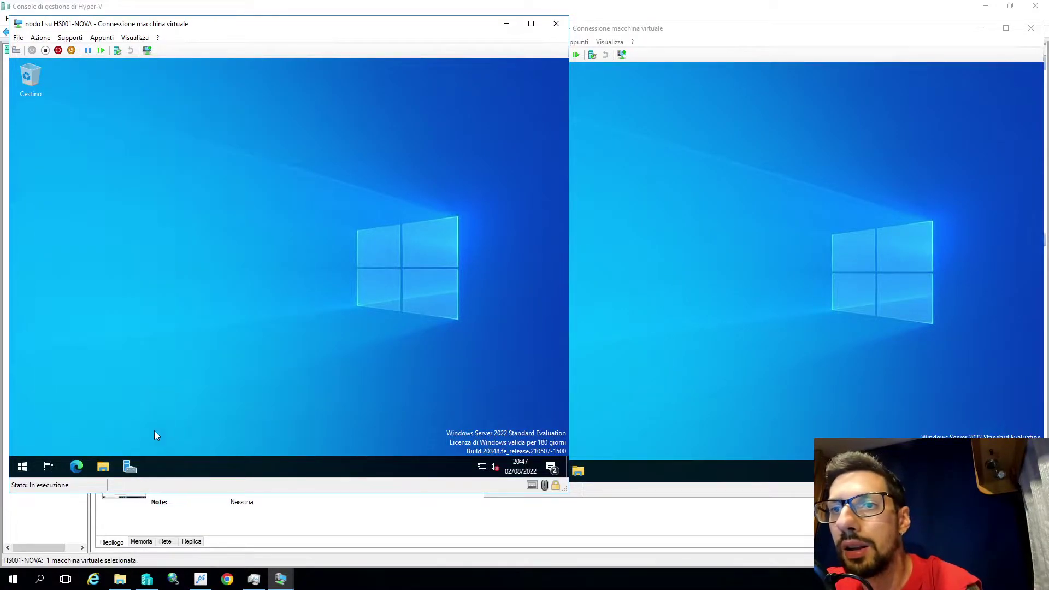
Step: Open Disk Management on nodo1 and bring Disk 1 and Disk 2 online
{"action": "key", "text": "super+x"}
{"action": "left_click", "coordinate": [79, 267]}
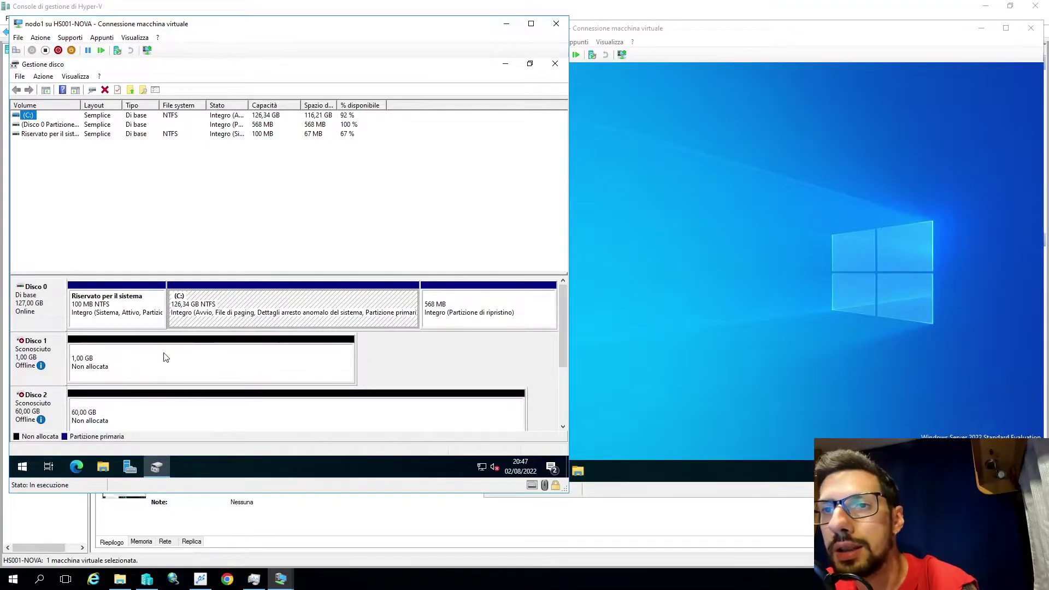
{"action": "right_click", "coordinate": [38, 341]}
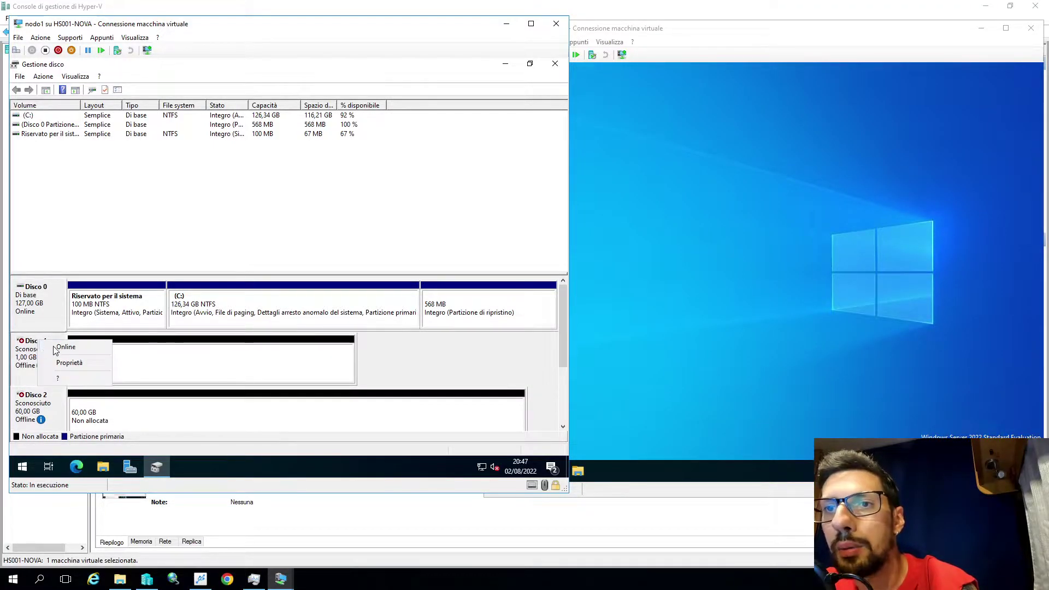
{"action": "left_click", "coordinate": [54, 347]}
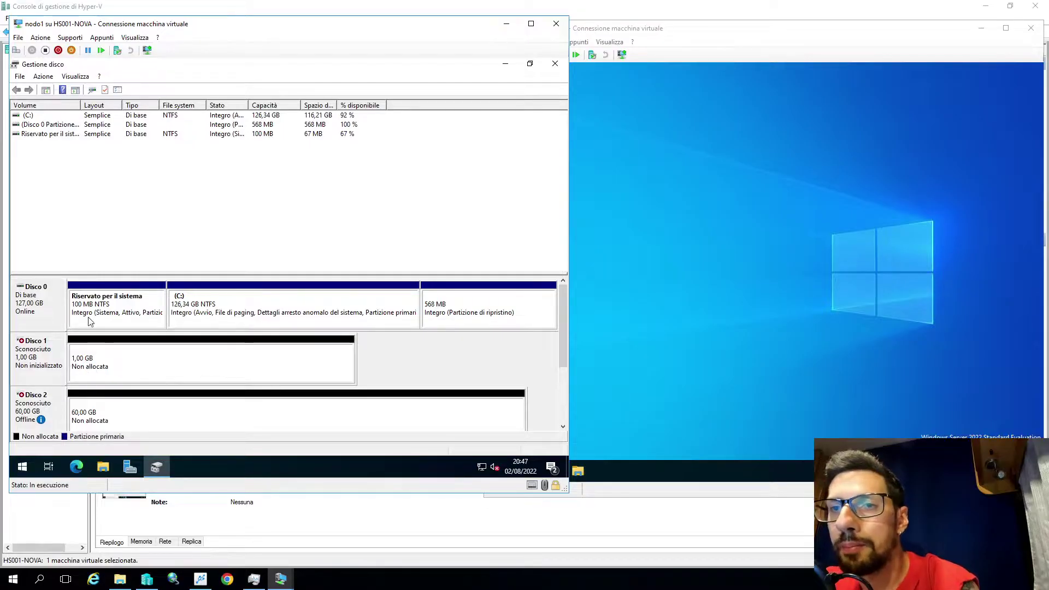
{"action": "right_click", "coordinate": [41, 402]}
{"action": "left_click", "coordinate": [55, 409]}
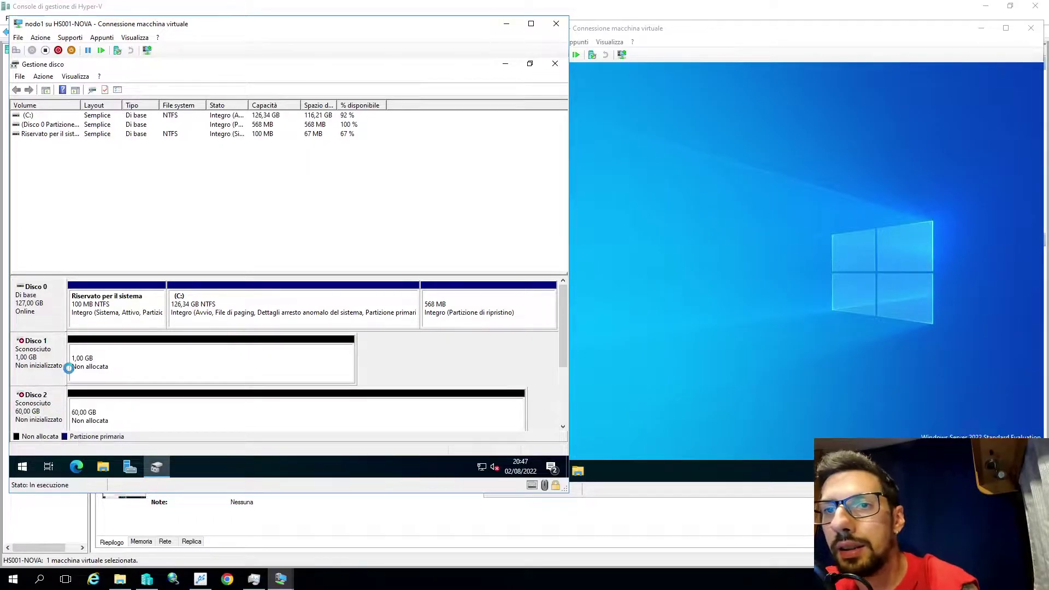
Step: Initialize Disk 1 and Disk 2 with the MBR partition style
{"action": "left_click", "coordinate": [109, 413]}
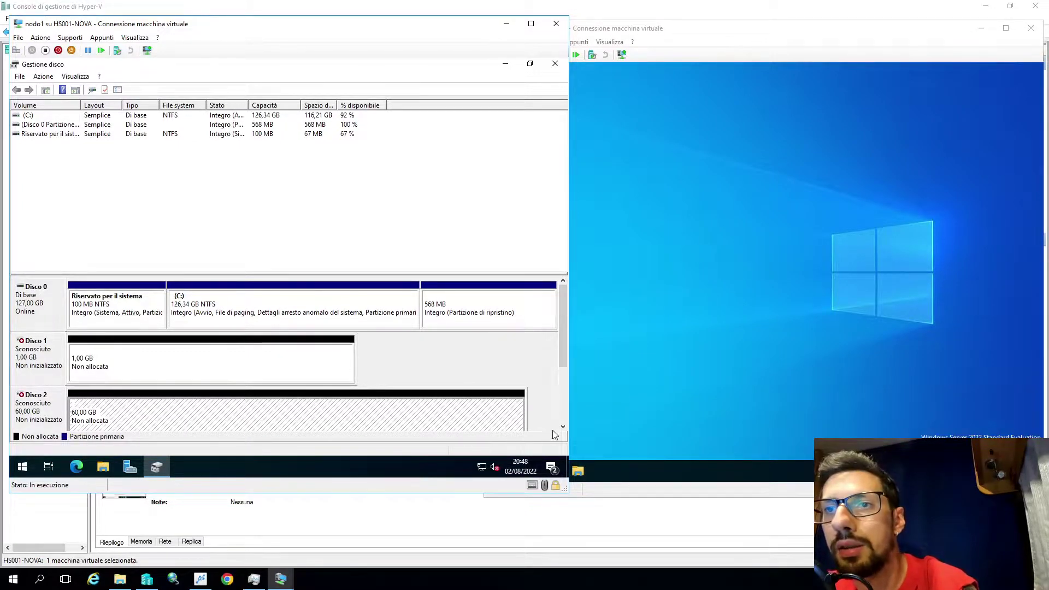
{"action": "left_click", "coordinate": [125, 353]}
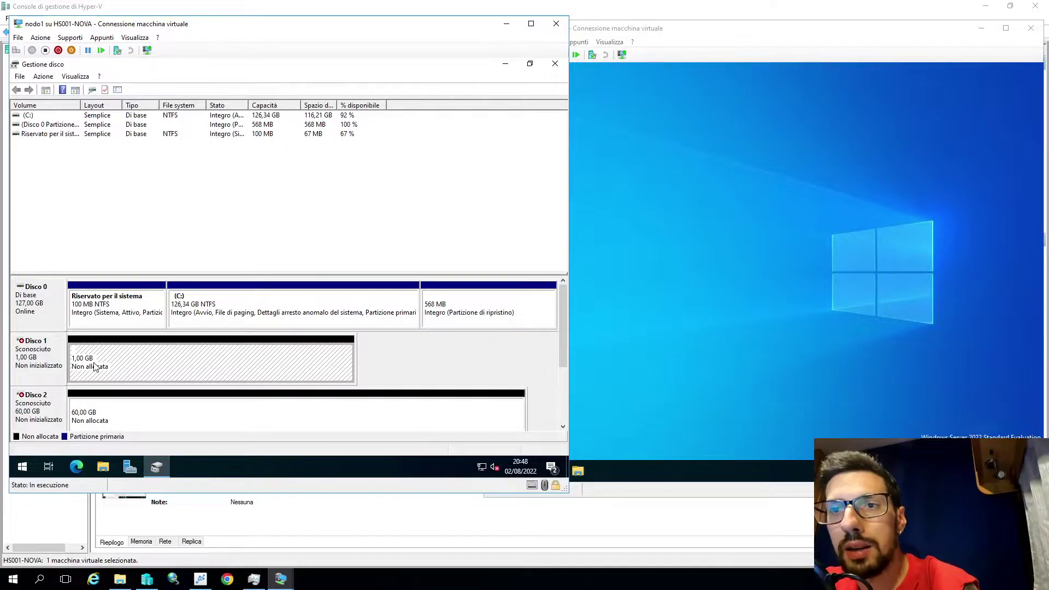
{"action": "right_click", "coordinate": [43, 352]}
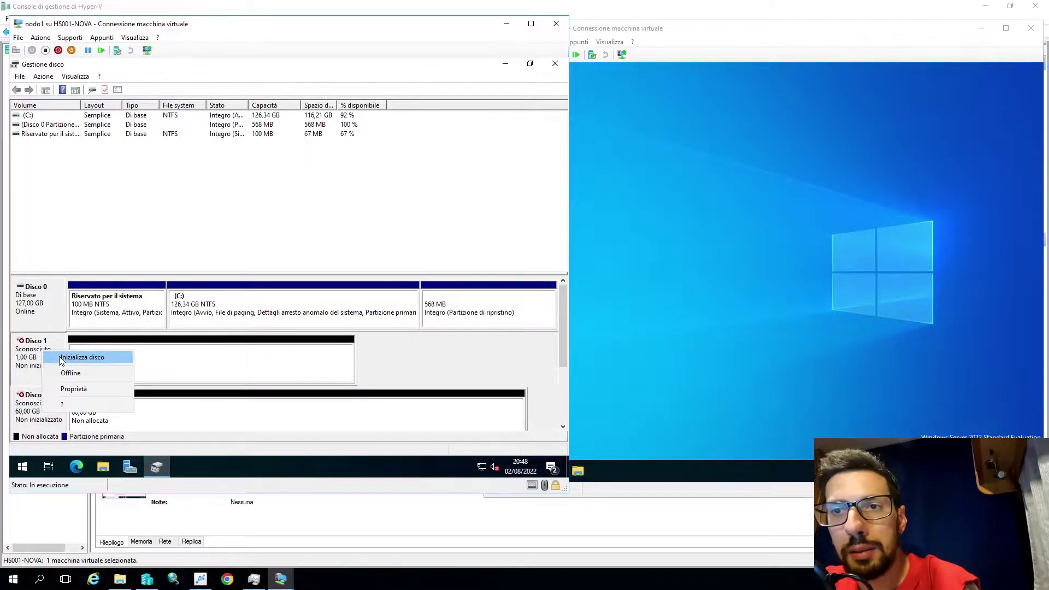
{"action": "left_click", "coordinate": [61, 359]}
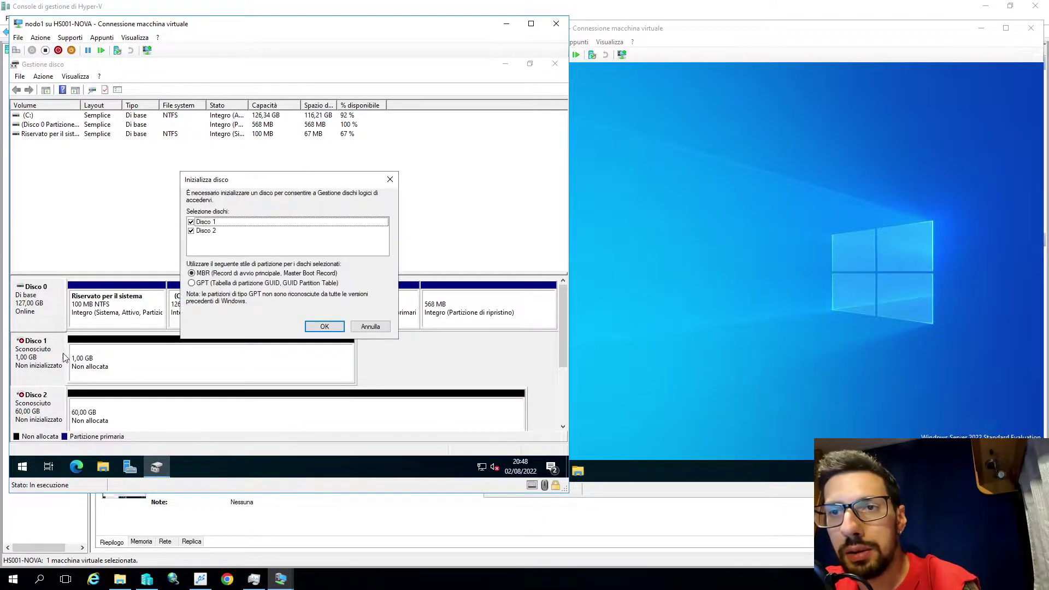
{"action": "left_click", "coordinate": [325, 326]}
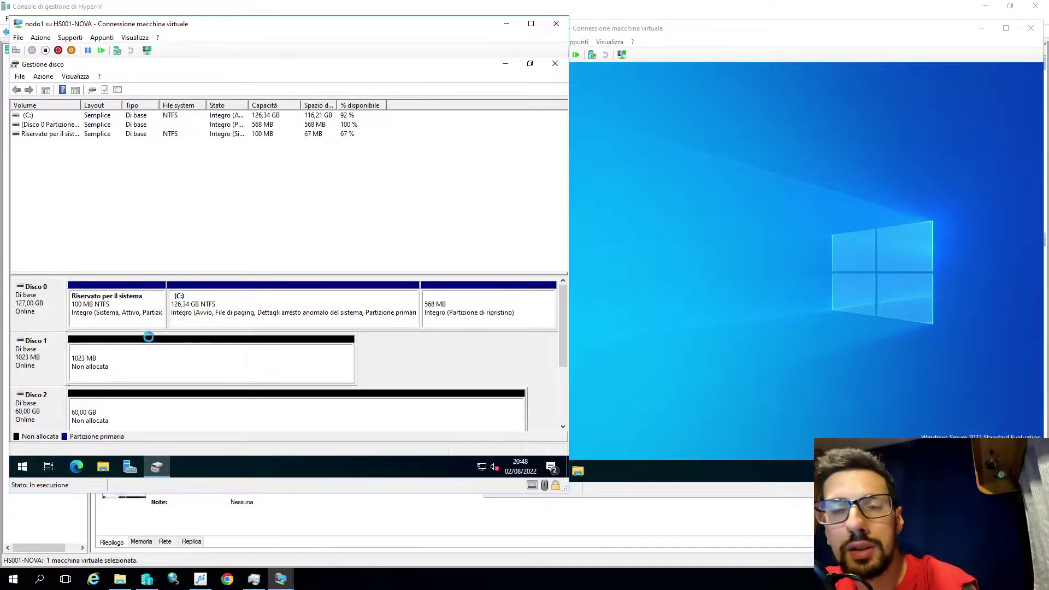
Step: Create a full-size simple volume on Disk 1 with drive letter E, formatted as NTFS and labelled quorum
{"action": "right_click", "coordinate": [129, 359]}
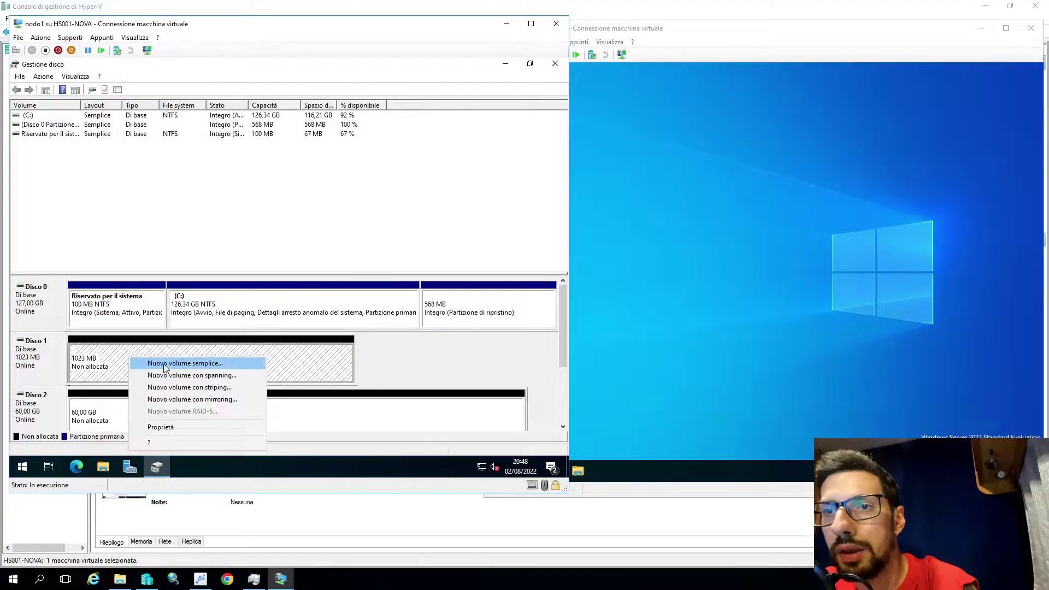
{"action": "left_click", "coordinate": [185, 364]}
{"action": "left_click", "coordinate": [219, 313]}
{"action": "left_click", "coordinate": [219, 313]}
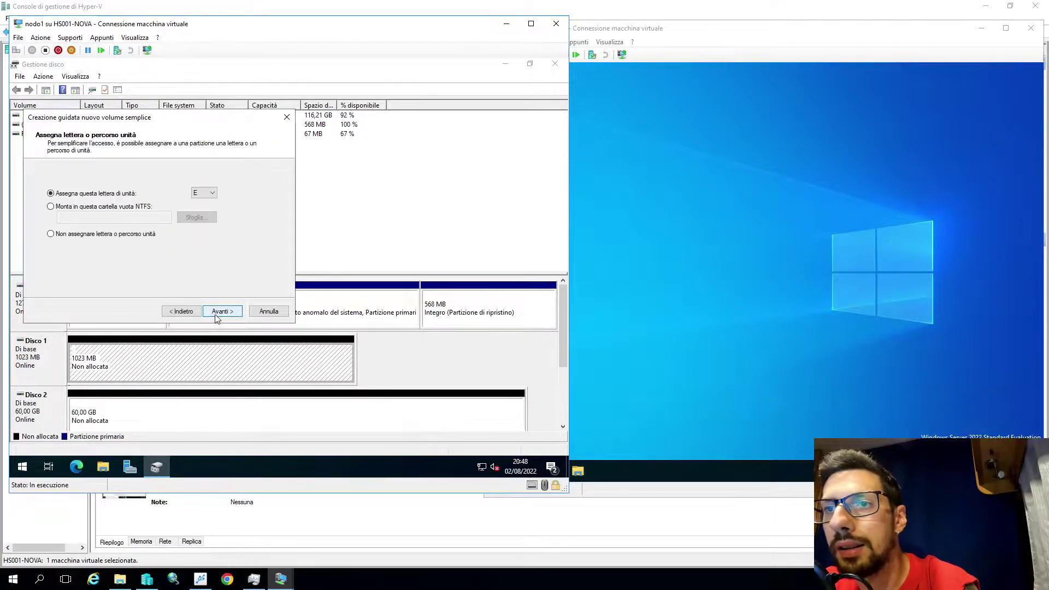
{"action": "left_click", "coordinate": [218, 313]}
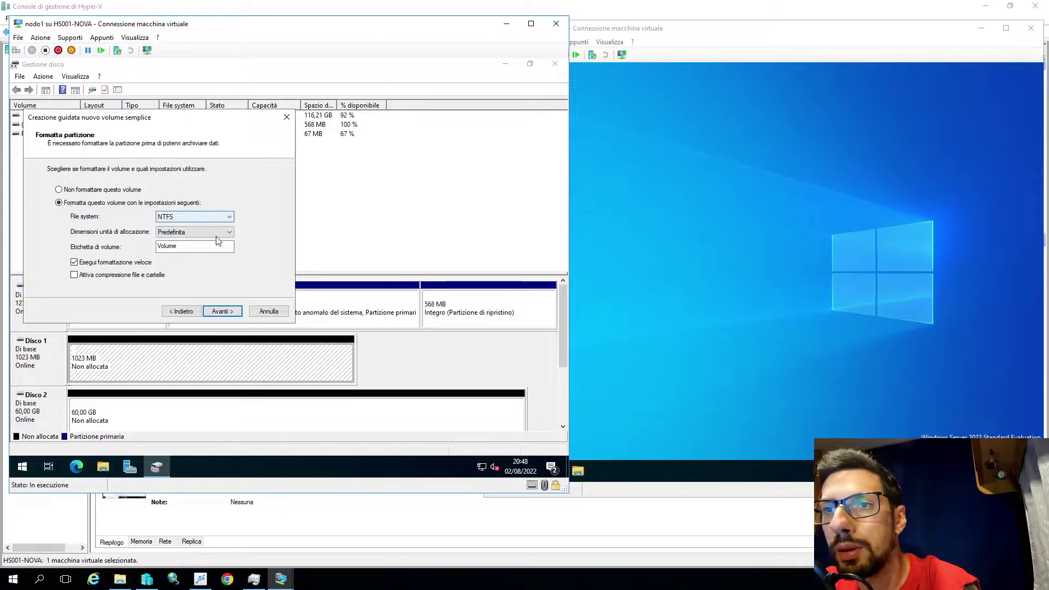
{"action": "double_click", "coordinate": [176, 245]}
{"action": "type", "text": "Quorum"}
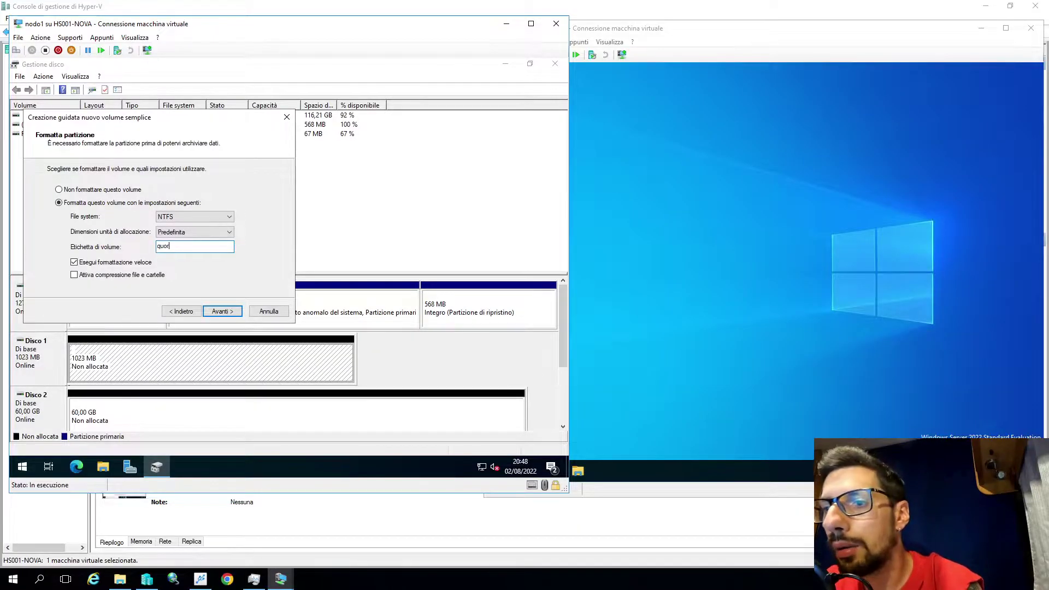
{"action": "key", "text": "Return"}
{"action": "left_click", "coordinate": [218, 314]}
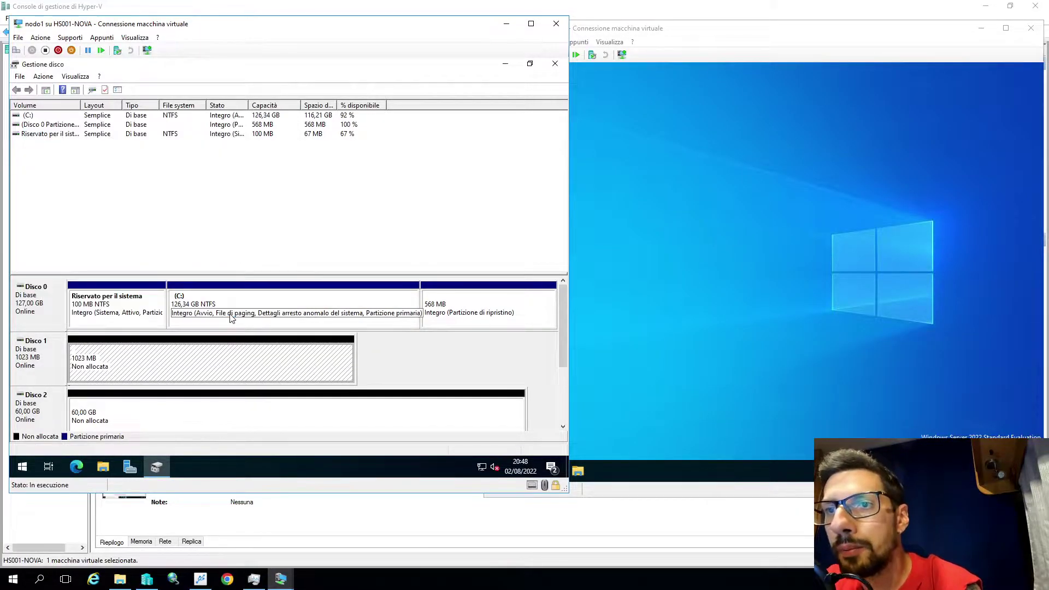
Step: Create a 61437 MB simple volume on Disk 2 with letter F, formatted as ReFS and labelled dati, and close Disk Management
{"action": "right_click", "coordinate": [140, 414]}
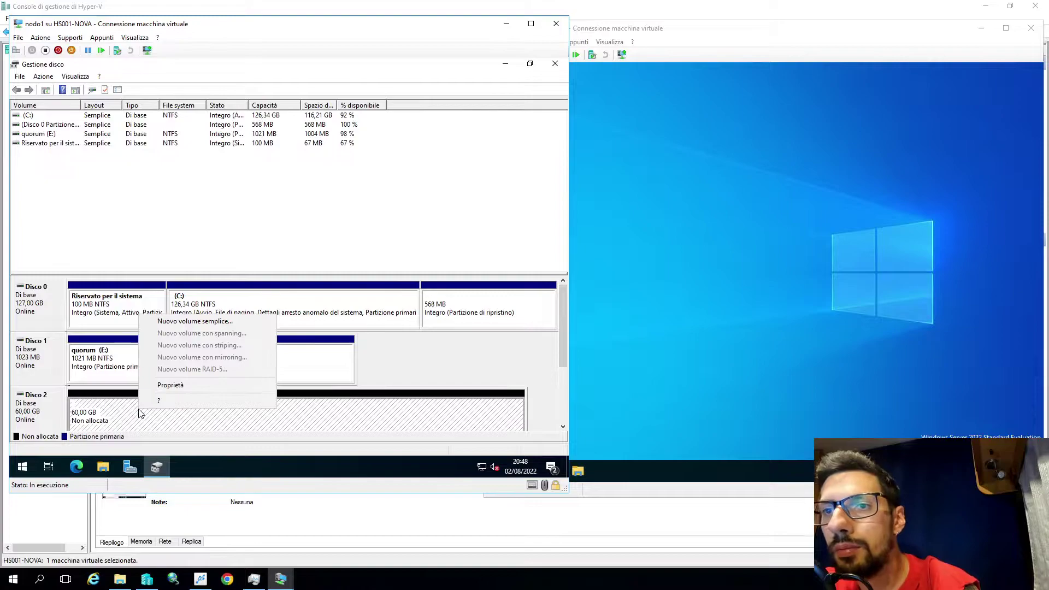
{"action": "left_click", "coordinate": [207, 325]}
{"action": "key", "text": "Return"}
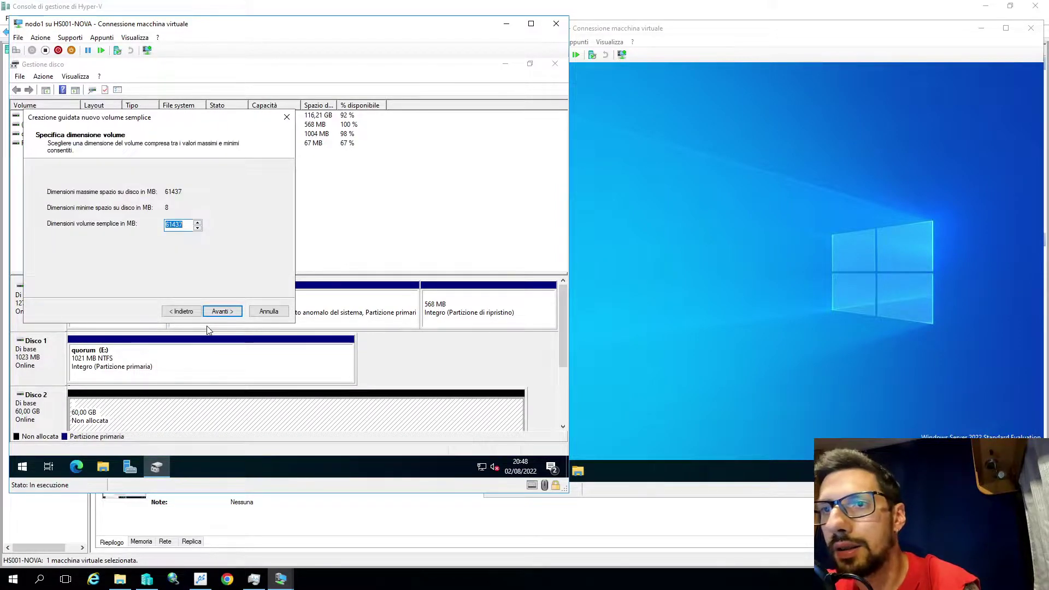
{"action": "left_click", "coordinate": [220, 311]}
{"action": "left_click", "coordinate": [226, 311]}
{"action": "left_click", "coordinate": [182, 231]}
{"action": "left_click", "coordinate": [180, 218]}
{"action": "left_click", "coordinate": [180, 219]}
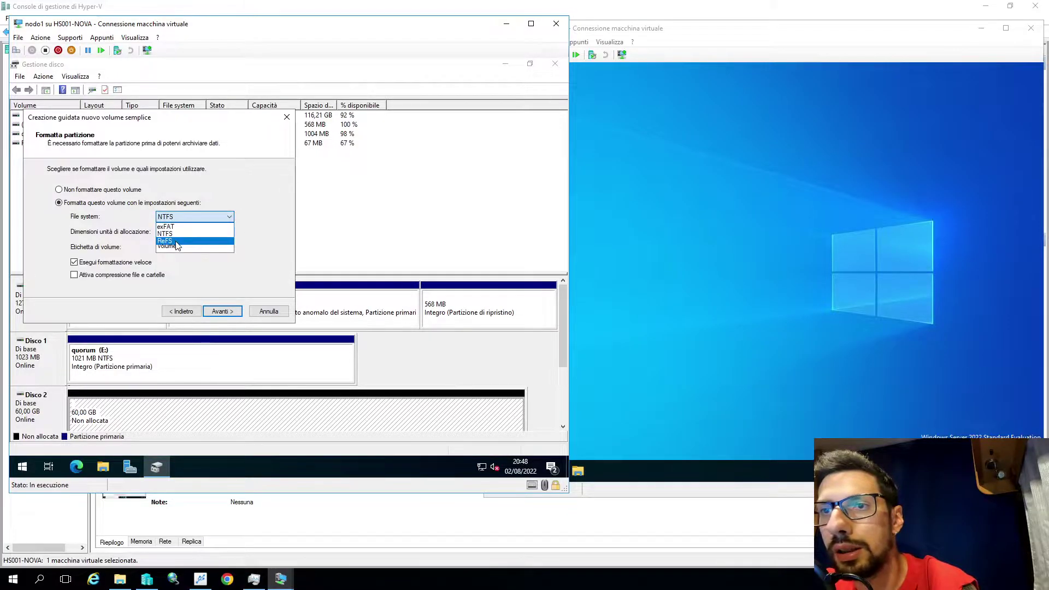
{"action": "left_click", "coordinate": [177, 242]}
{"action": "double_click", "coordinate": [202, 247]}
{"action": "type", "text": "dati"}
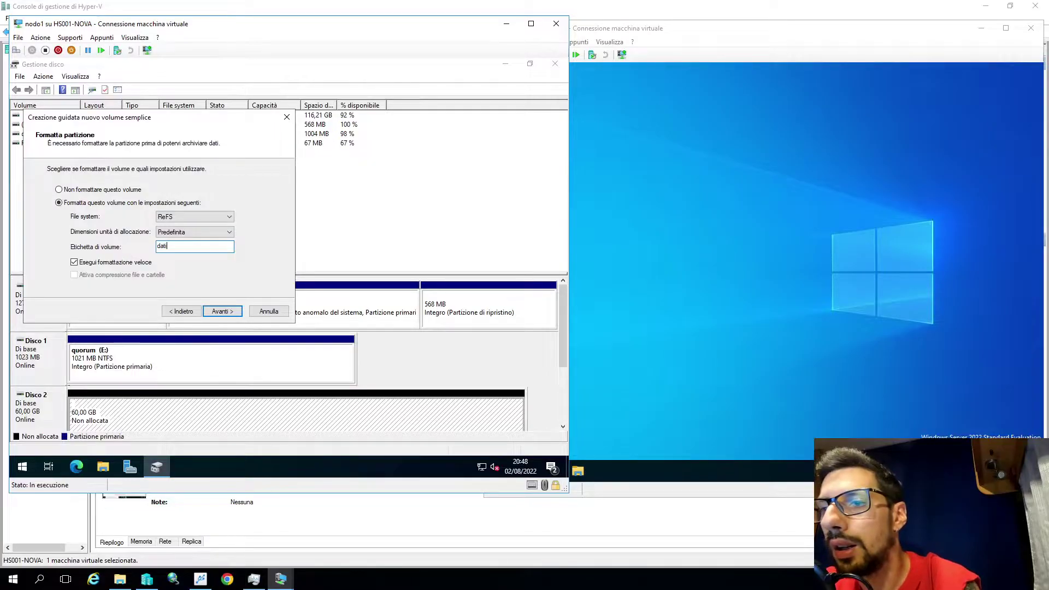
{"action": "left_click", "coordinate": [208, 309]}
{"action": "left_click", "coordinate": [241, 312]}
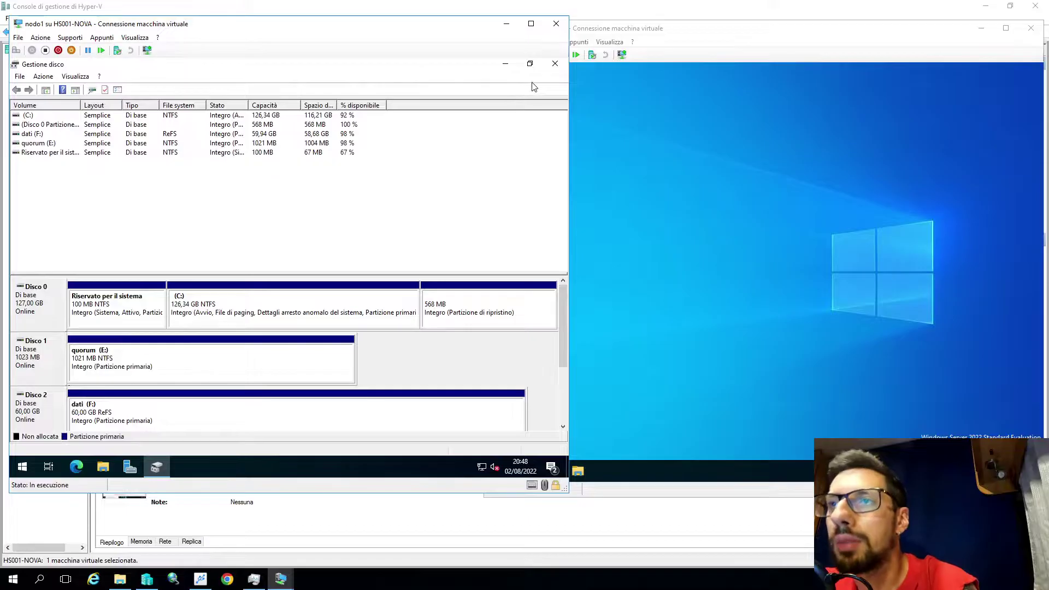
{"action": "left_click", "coordinate": [554, 64]}
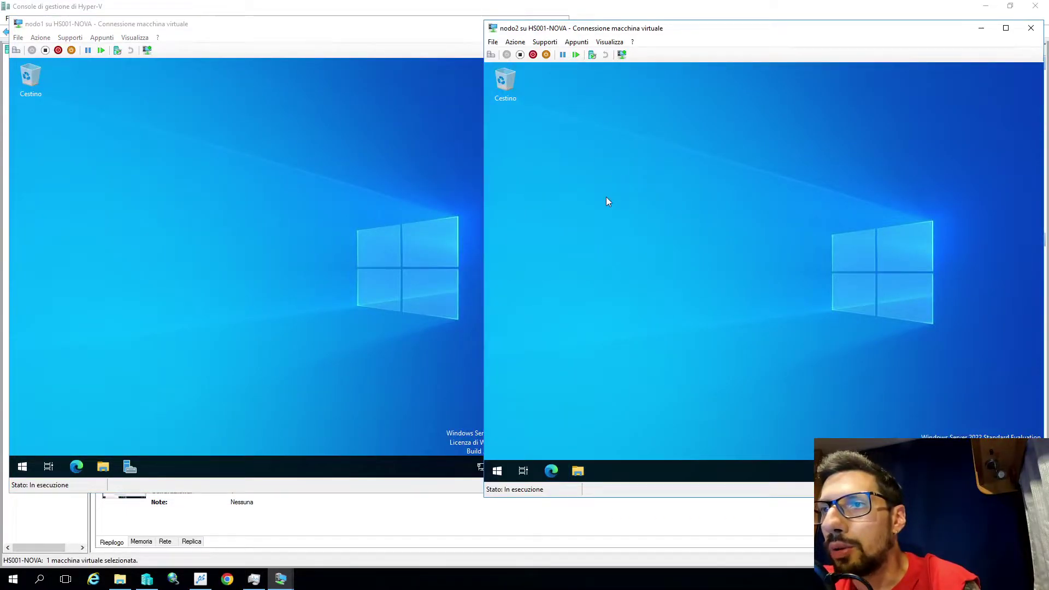
Step: Open the iSCSI Initiator on nodo2 and agree to start the Microsoft iSCSI service
{"action": "left_click", "coordinate": [498, 474]}
{"action": "left_click", "coordinate": [498, 474]}
{"action": "left_click", "coordinate": [498, 473]}
{"action": "type", "text": "iscsi"}
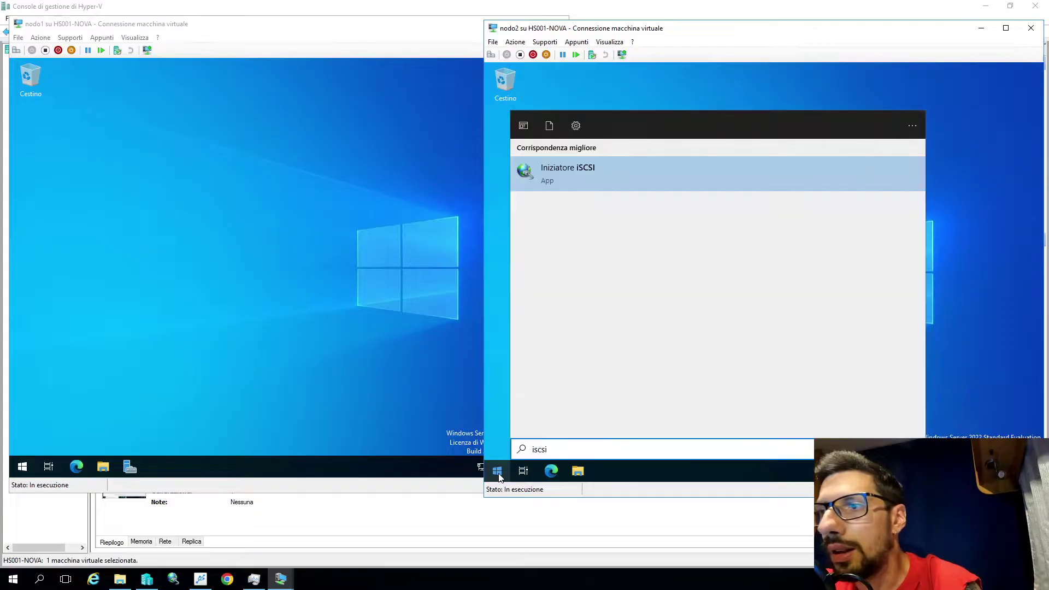
{"action": "left_click", "coordinate": [647, 164]}
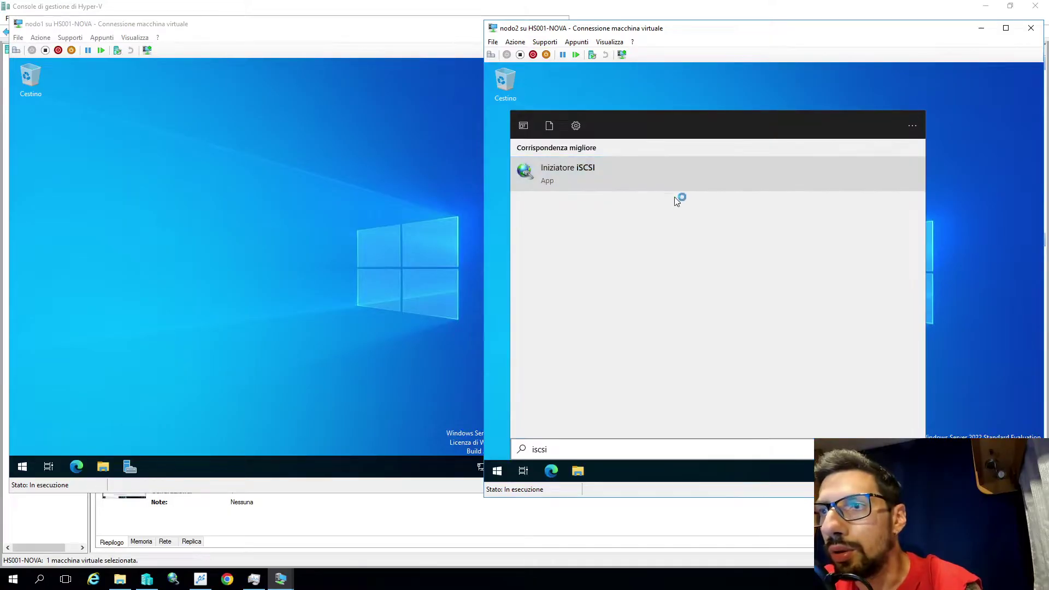
{"action": "left_click", "coordinate": [808, 311]}
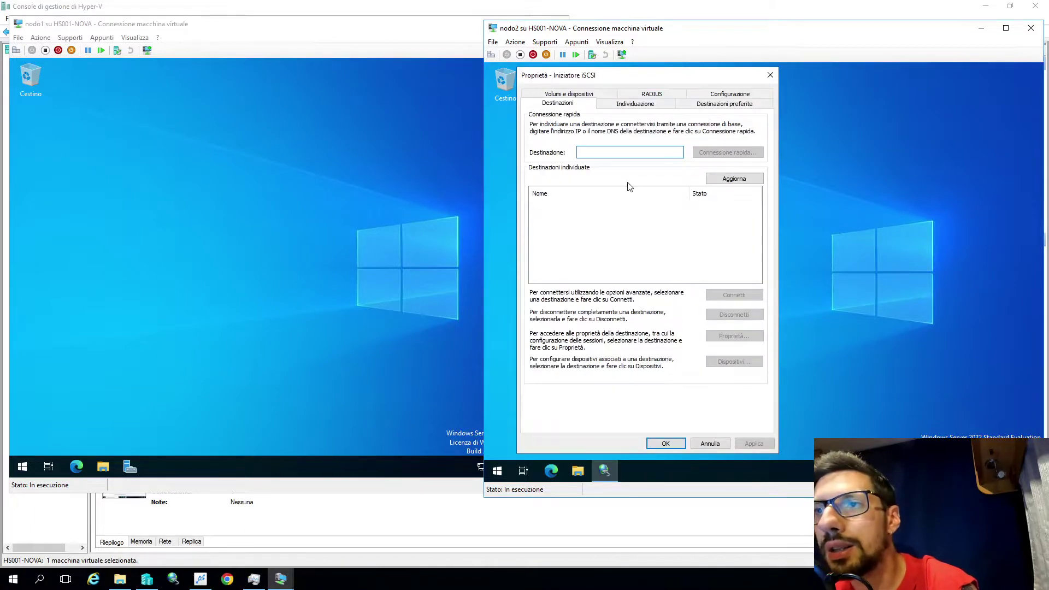
Step: Connect nodo2 to the iSCSI target, auto-configure its volumes, accept the properties, and return to the nodo1 virtual machine
{"action": "type", "text": "192"}
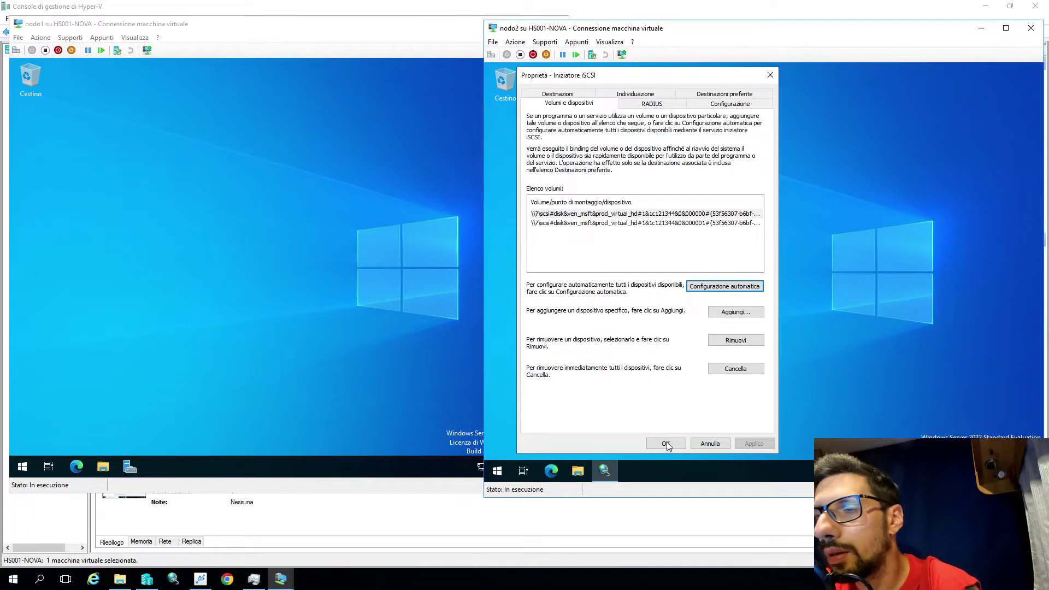
{"action": "left_click", "coordinate": [666, 443]}
{"action": "left_click", "coordinate": [345, 303]}
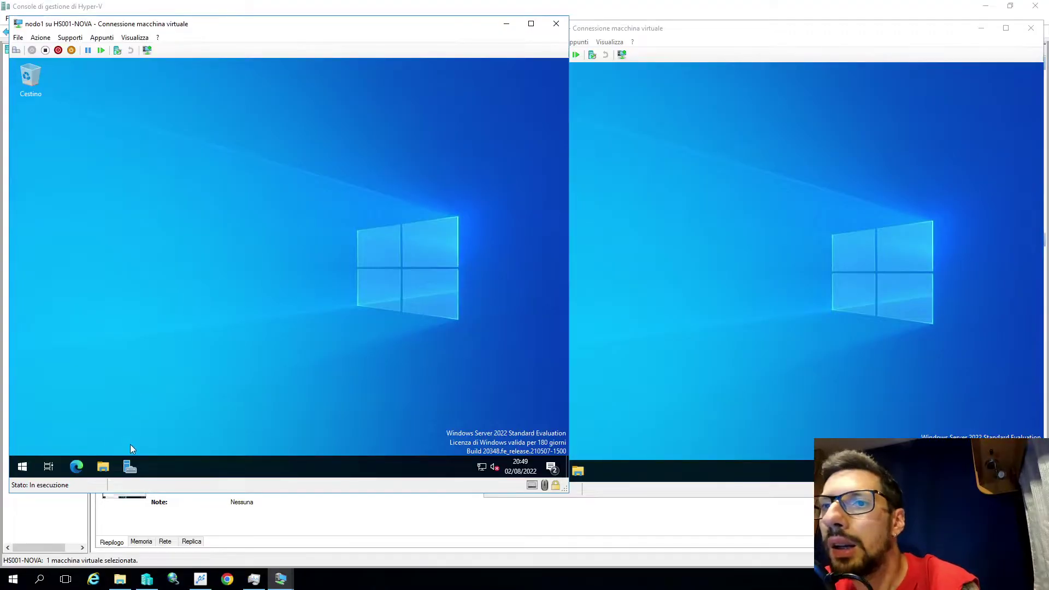
Step: Start adding roles and features to nodo1 from Server Manager and select the Hyper-V role with its management tools
{"action": "left_click", "coordinate": [129, 465]}
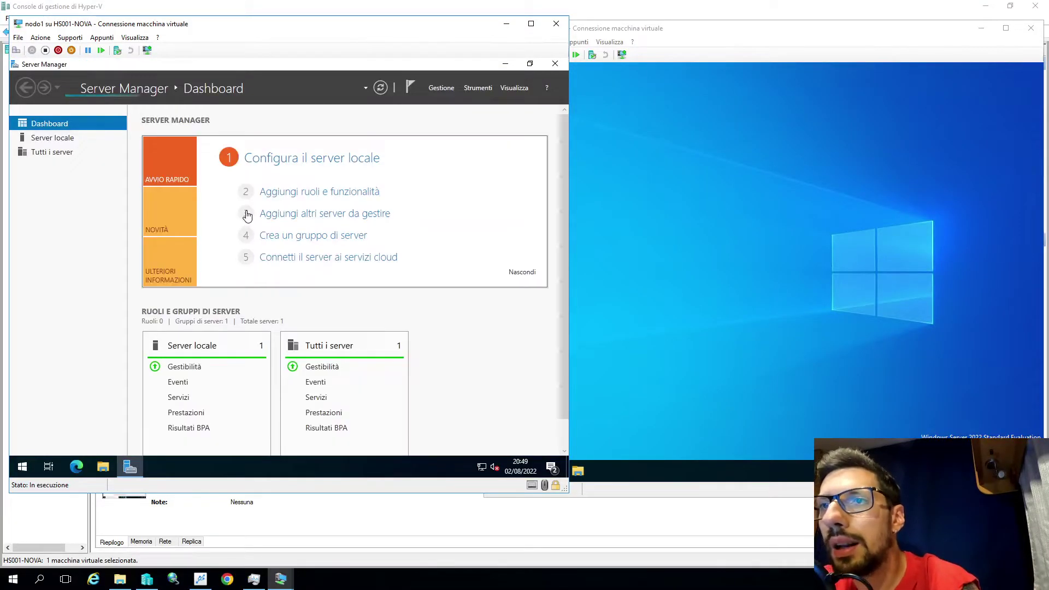
{"action": "left_click", "coordinate": [339, 193]}
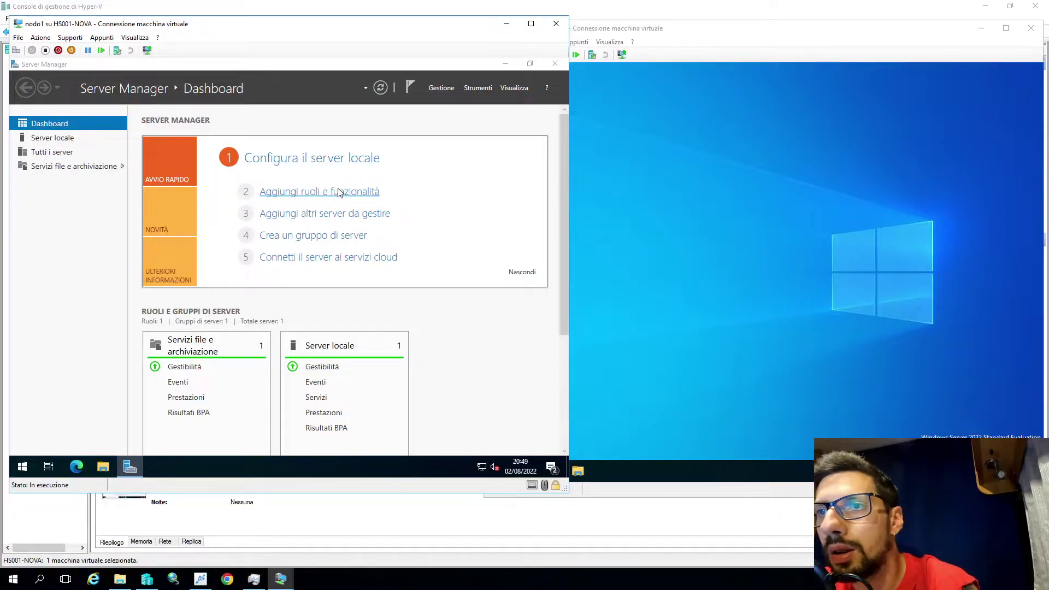
{"action": "left_click", "coordinate": [383, 424]}
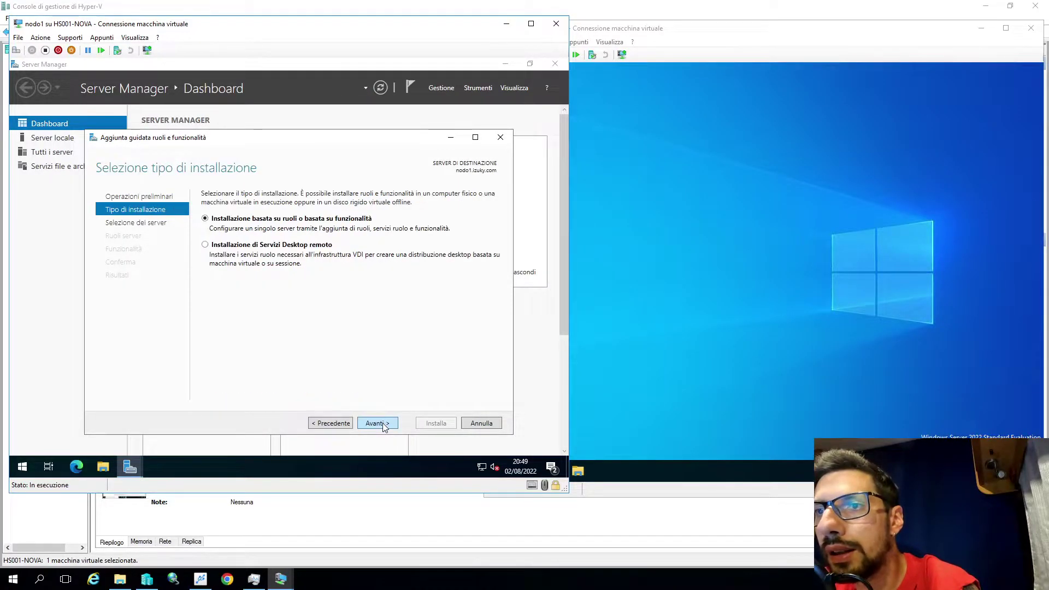
{"action": "left_click", "coordinate": [382, 424]}
{"action": "left_click", "coordinate": [382, 424]}
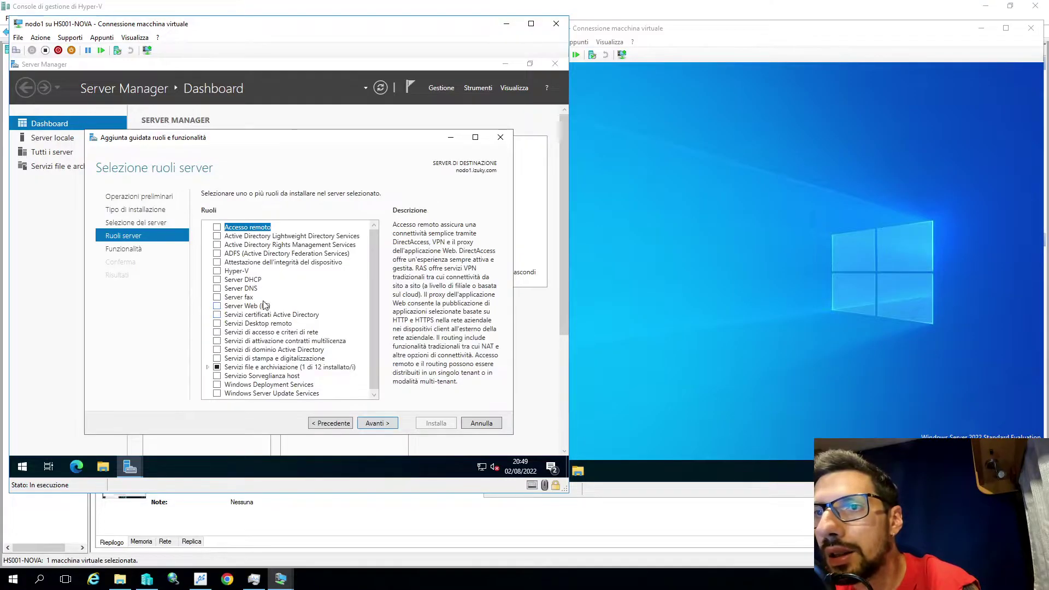
{"action": "left_click", "coordinate": [215, 276]}
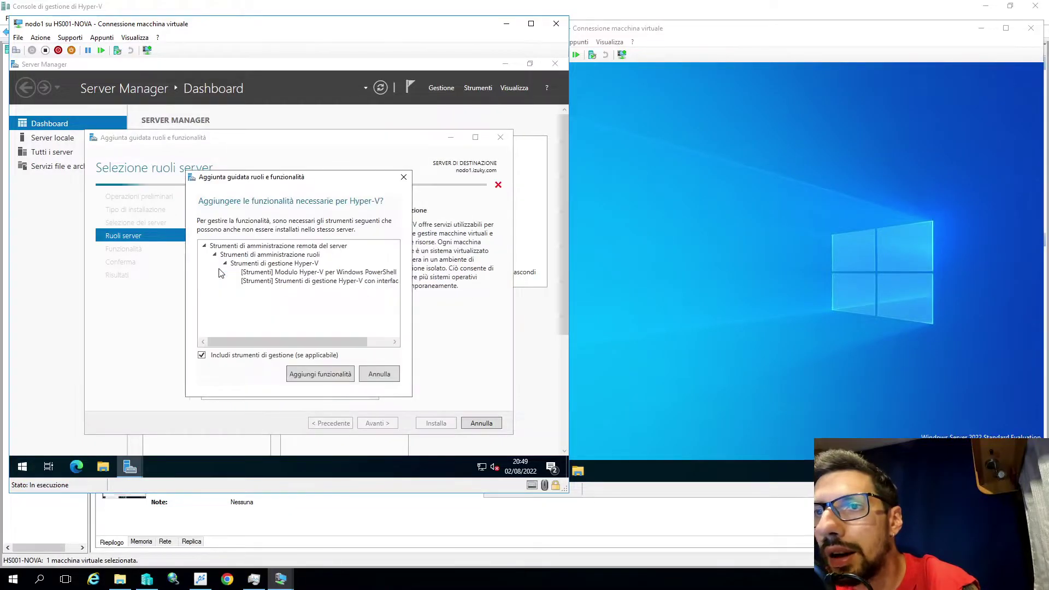
{"action": "left_click", "coordinate": [321, 374]}
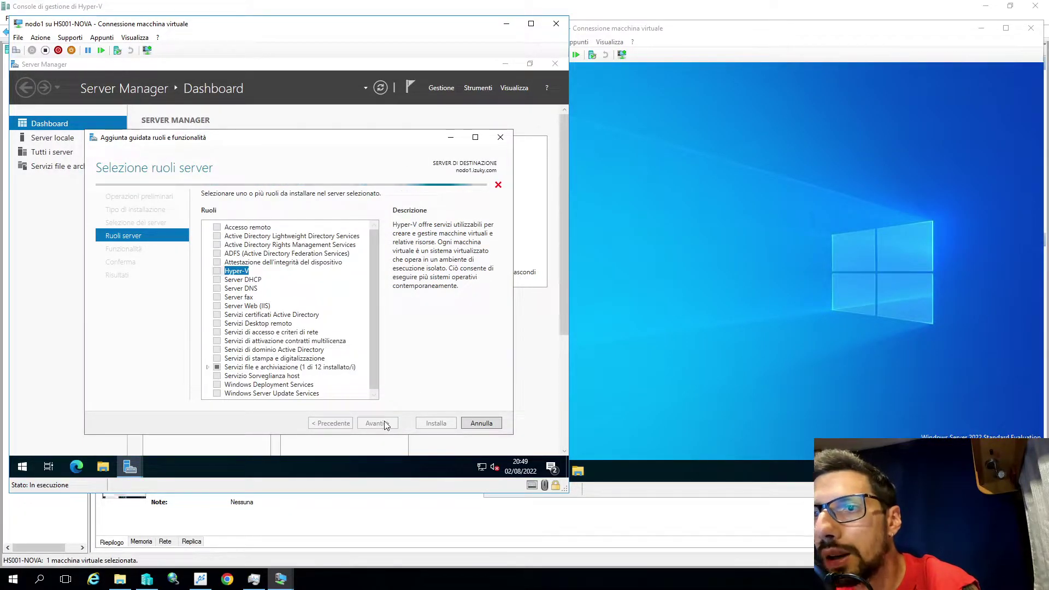
Step: Include the Failover Clustering feature with its management tools in nodo1's installation
{"action": "left_click", "coordinate": [385, 424]}
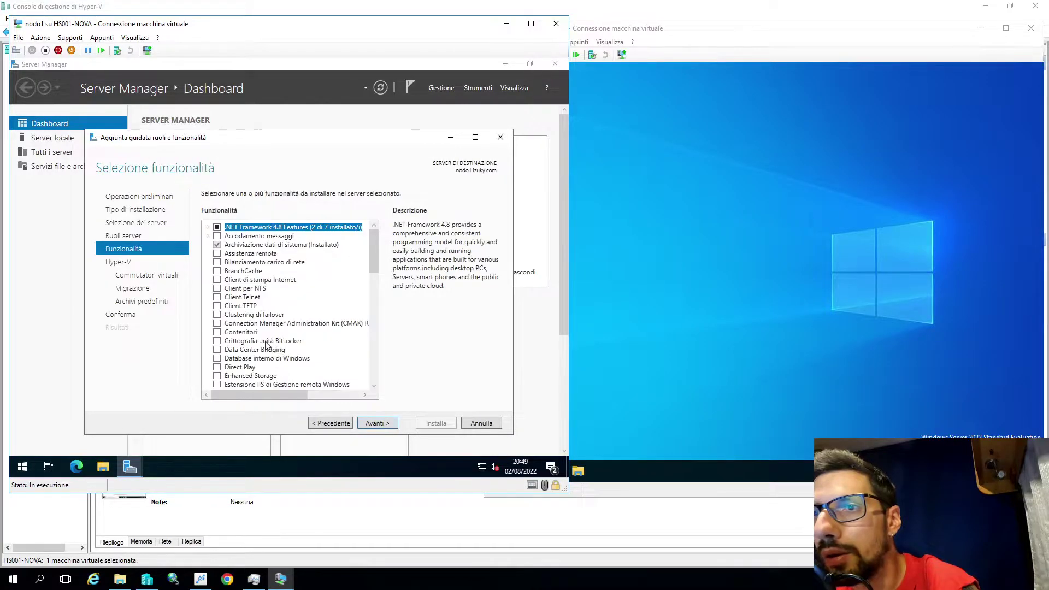
{"action": "left_click", "coordinate": [217, 315]}
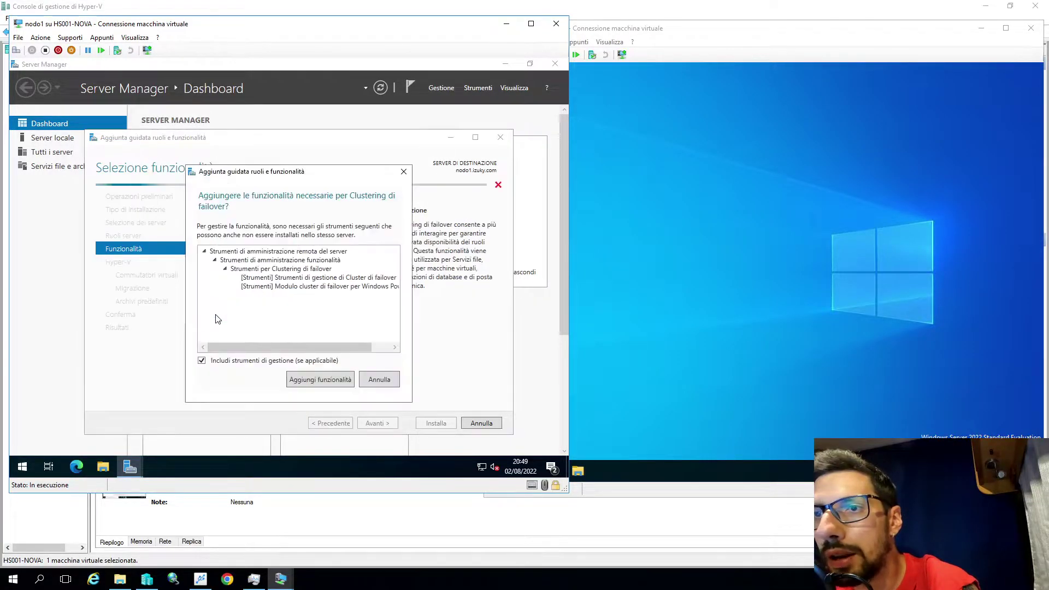
{"action": "left_click", "coordinate": [291, 380]}
{"action": "left_click", "coordinate": [378, 424]}
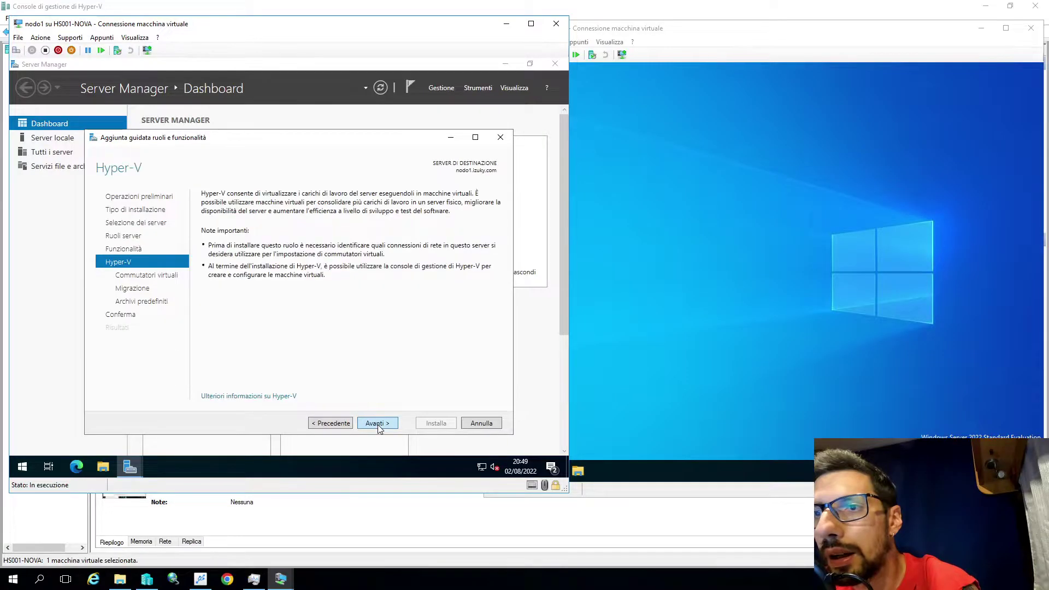
Step: Keep the virtual switch page as is and allow Live Migration of virtual machines on nodo1 using Kerberos authentication
{"action": "left_click", "coordinate": [378, 424]}
{"action": "left_click", "coordinate": [379, 424]}
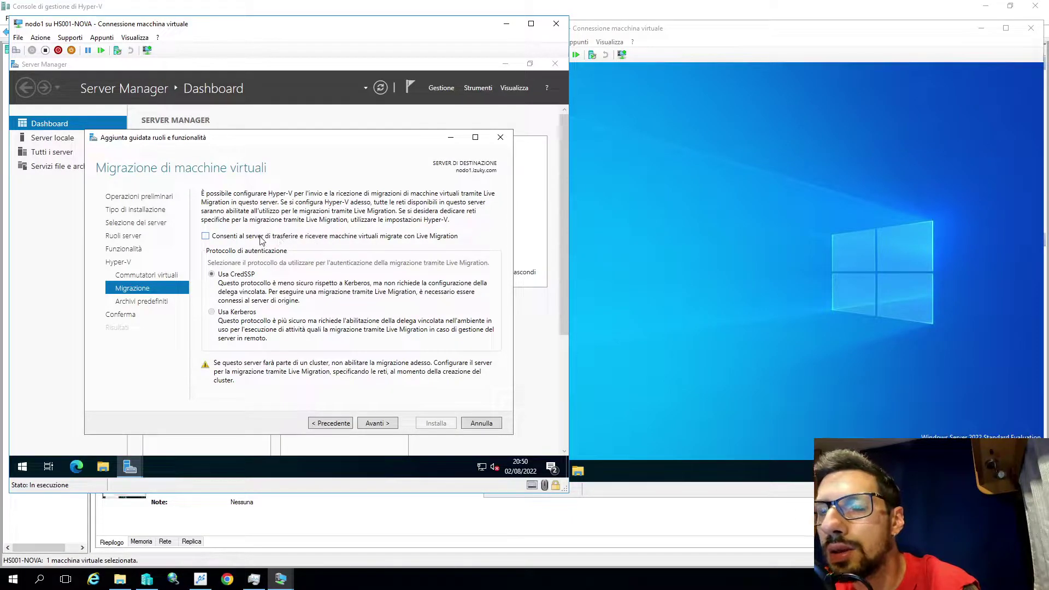
{"action": "left_click", "coordinate": [236, 240]}
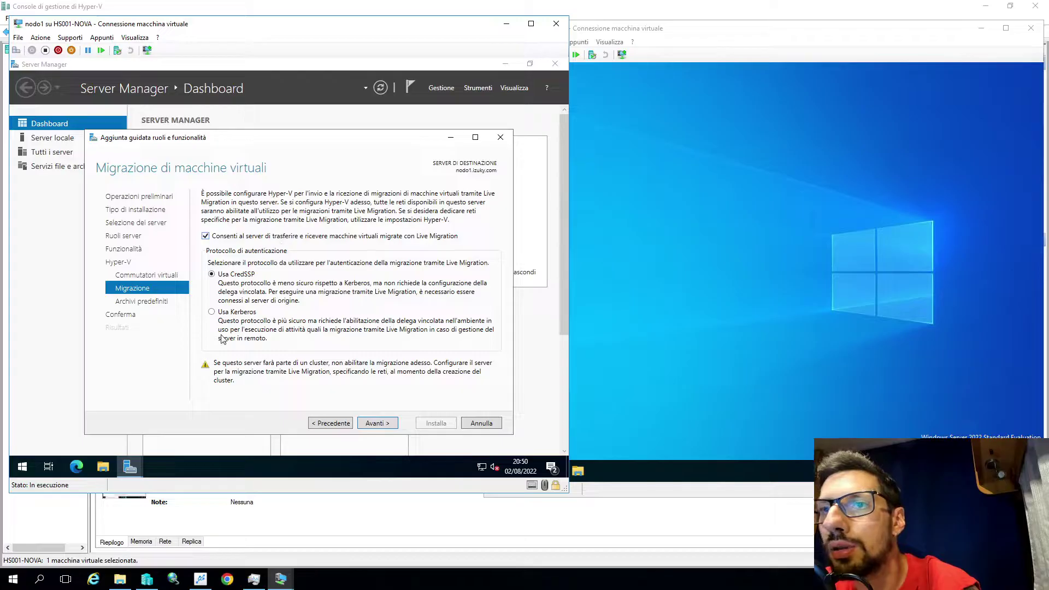
{"action": "left_click", "coordinate": [212, 313]}
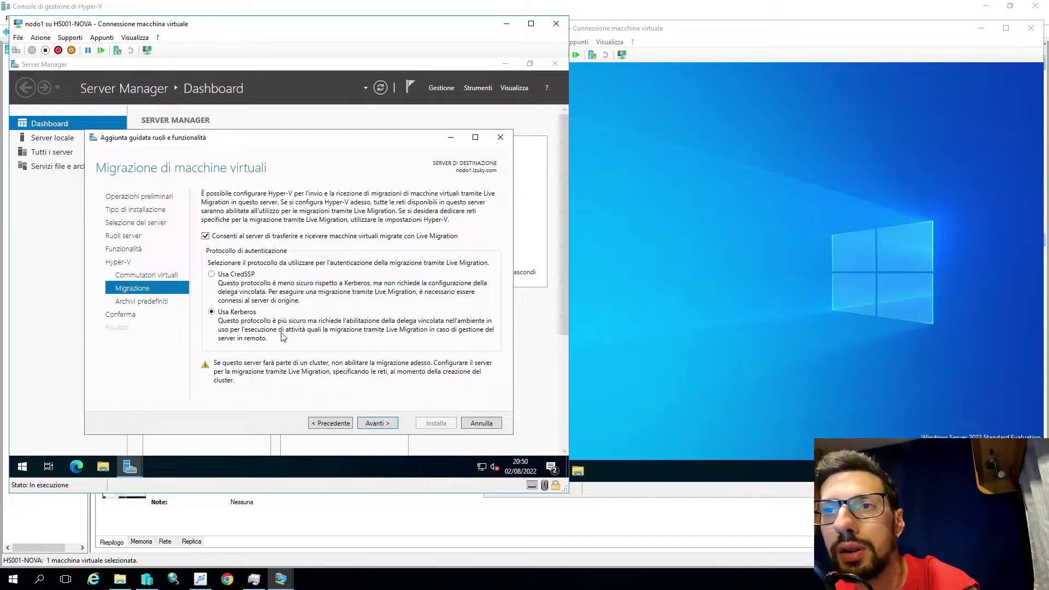
{"action": "left_click", "coordinate": [383, 426]}
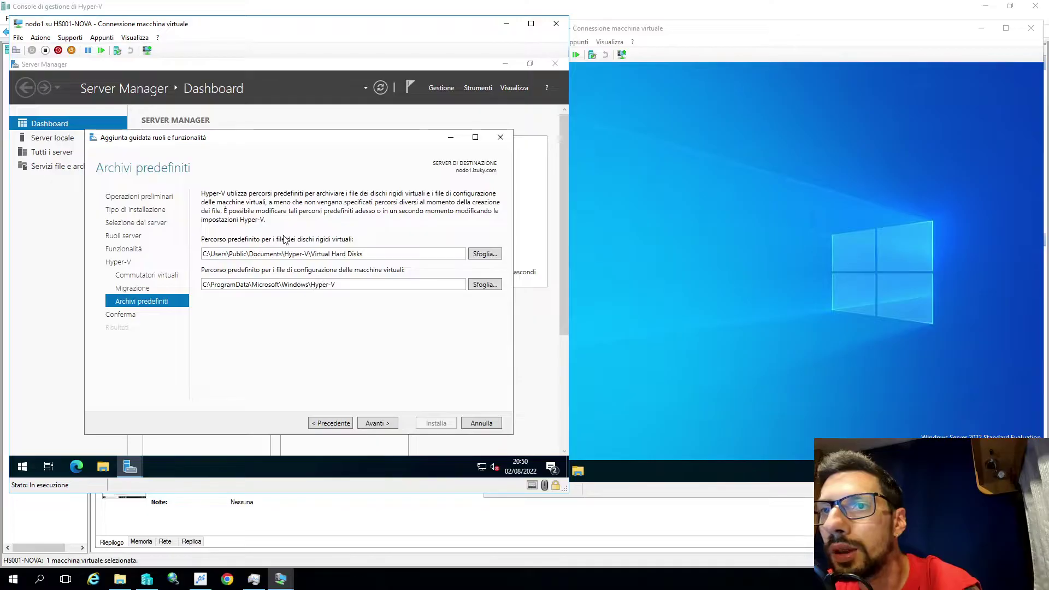
Step: Accept the default Hyper-V storage paths, allow automatic restarts, and install the selected roles and features on nodo1
{"action": "left_click", "coordinate": [376, 425]}
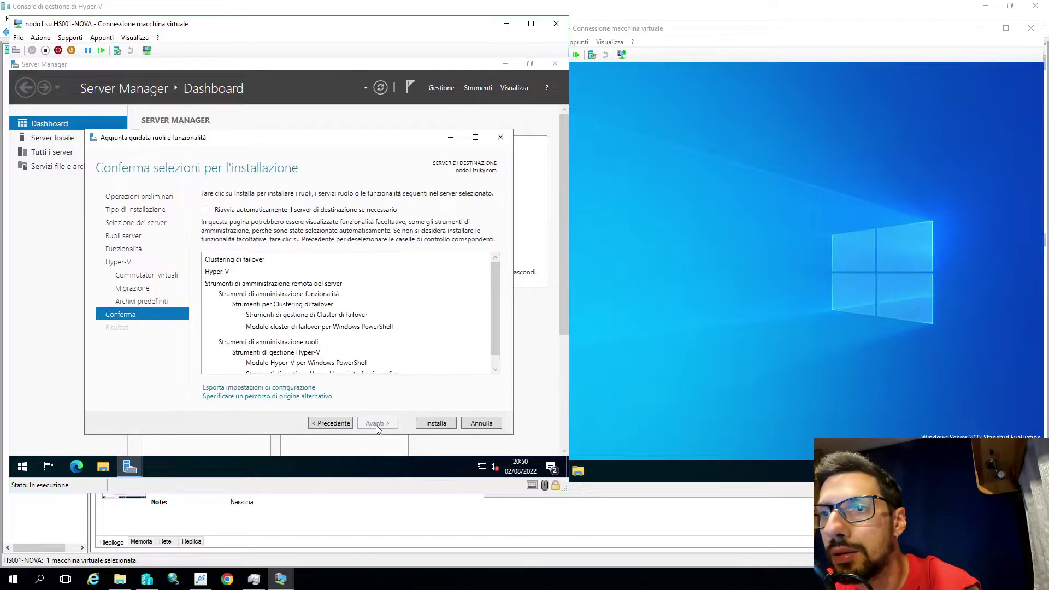
{"action": "left_click", "coordinate": [206, 210]}
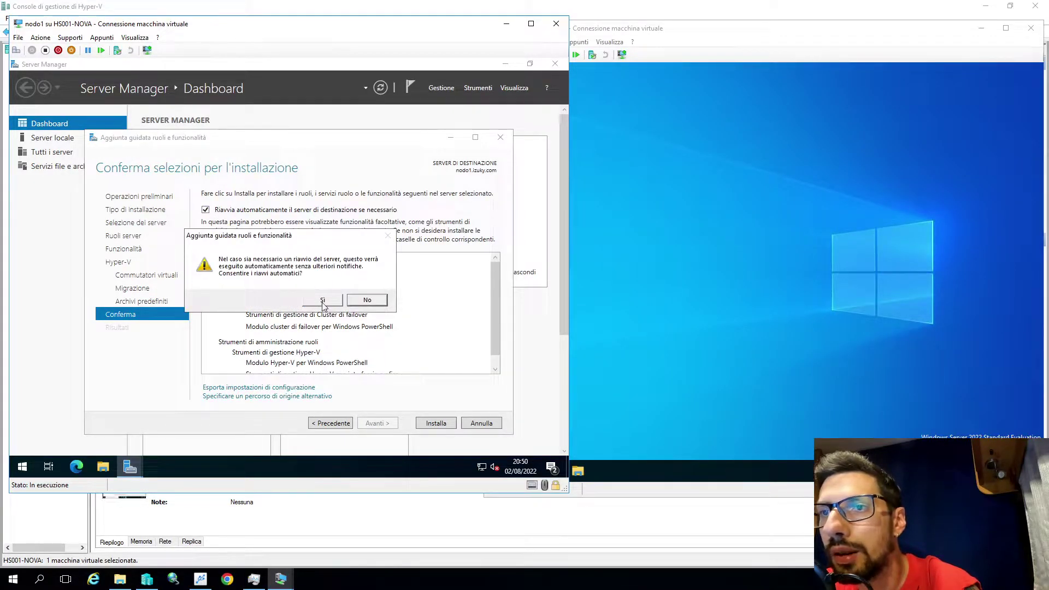
{"action": "left_click", "coordinate": [320, 300]}
{"action": "left_click", "coordinate": [432, 423]}
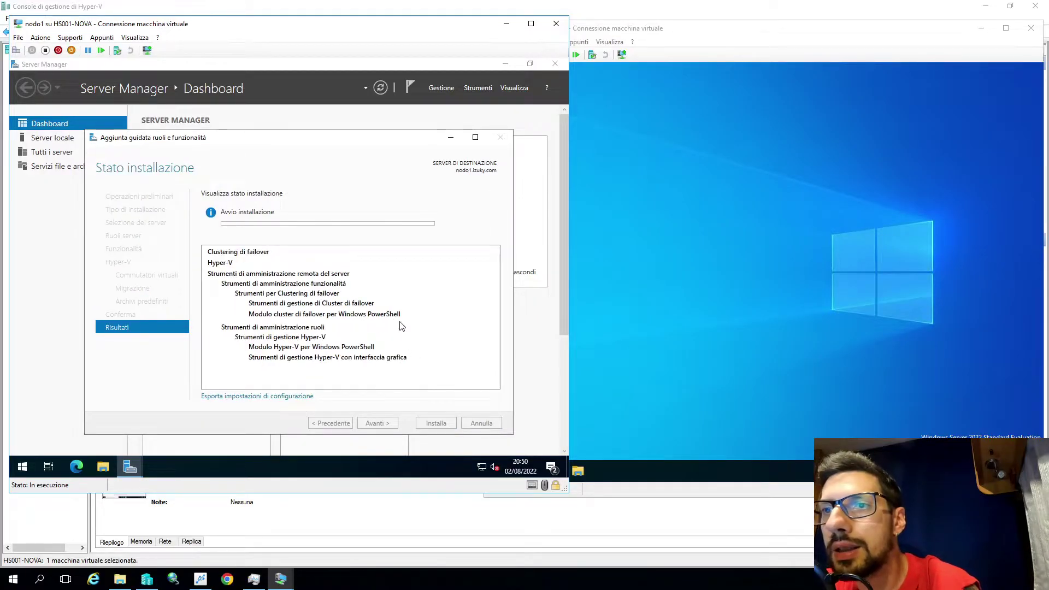
Step: Close the finished role installation wizards on nodo2 and nodo1
{"action": "left_click", "coordinate": [591, 280]}
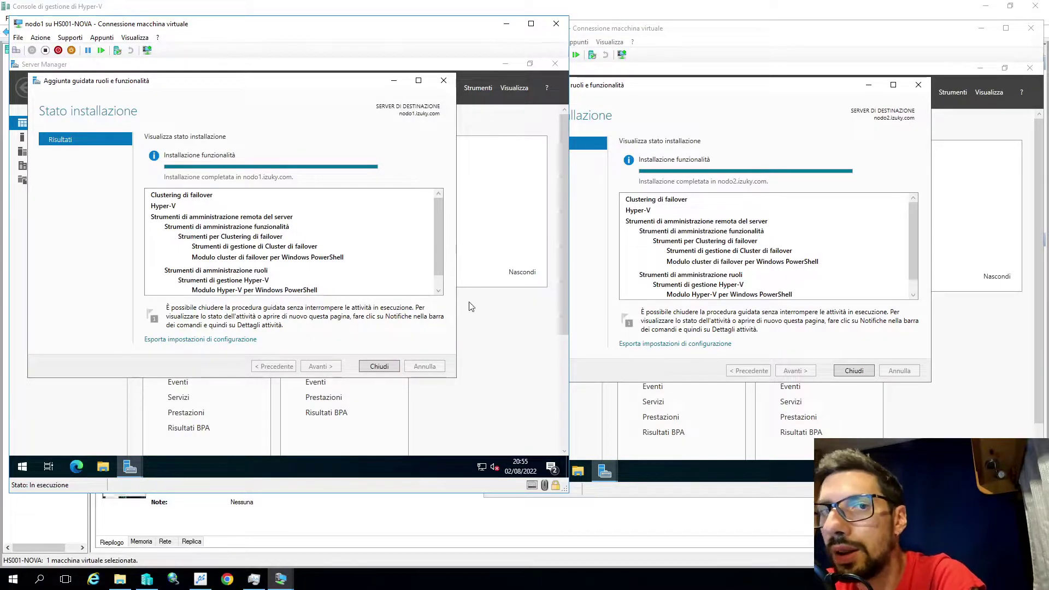
{"action": "left_click", "coordinate": [842, 372]}
{"action": "left_click", "coordinate": [842, 372]}
{"action": "left_click", "coordinate": [380, 367]}
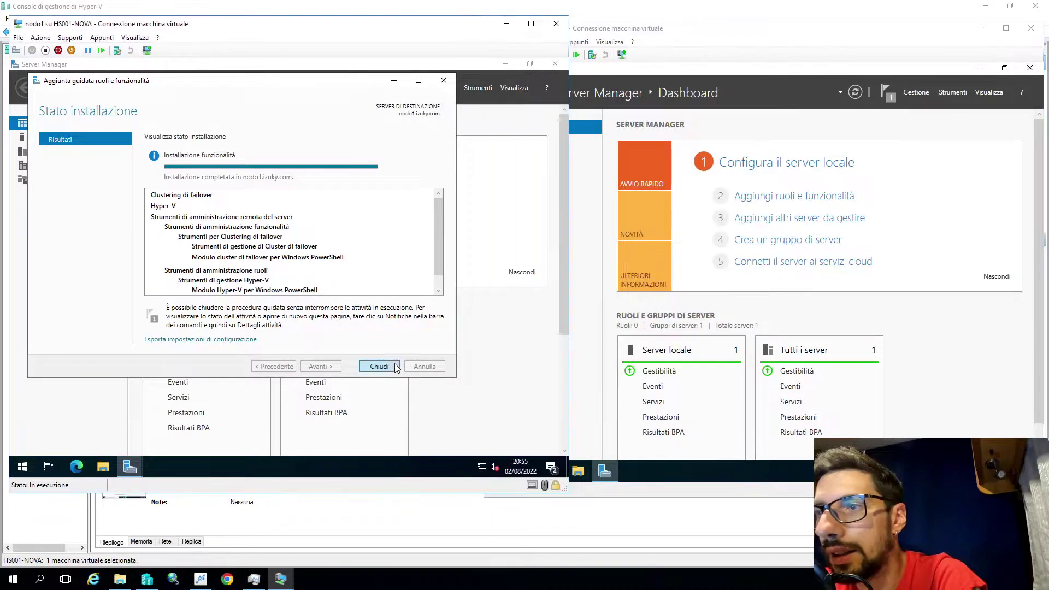
{"action": "left_click", "coordinate": [379, 366]}
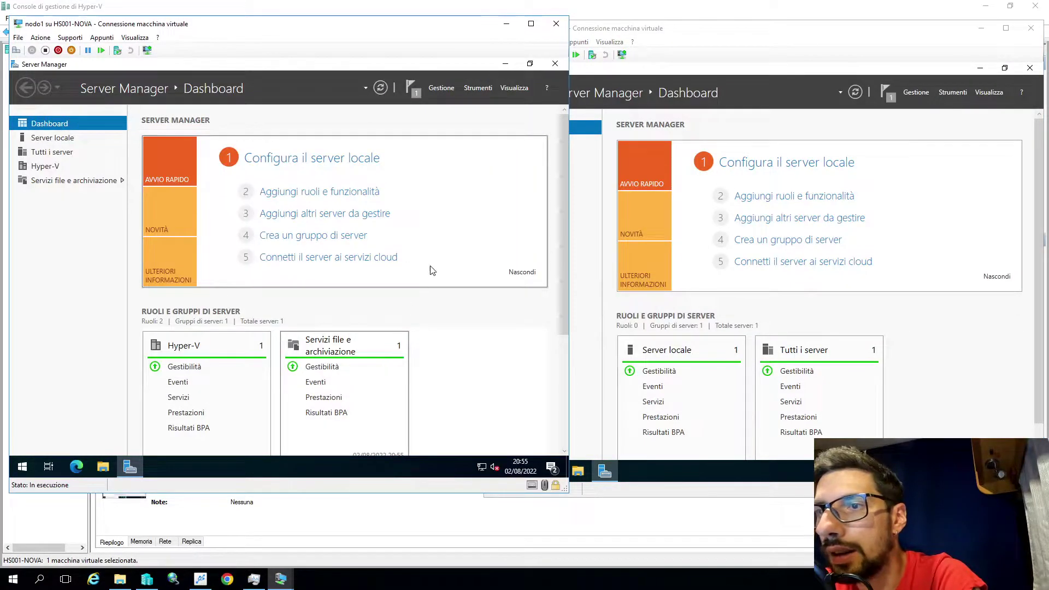
Step: Open Failover Cluster Manager on nodo1 and start creating a new cluster
{"action": "left_click", "coordinate": [478, 87]}
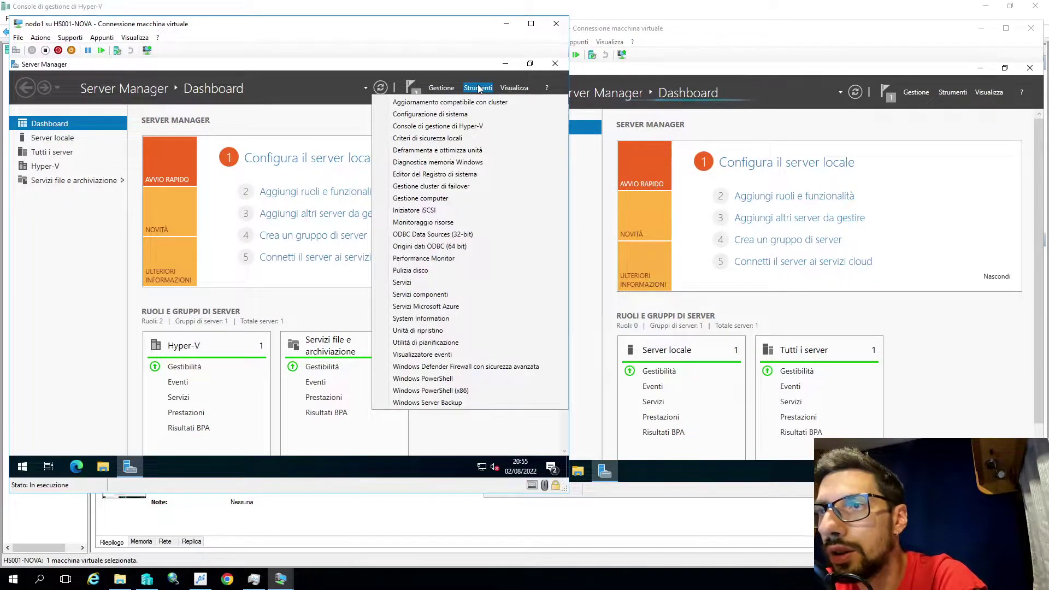
{"action": "left_click", "coordinate": [435, 189]}
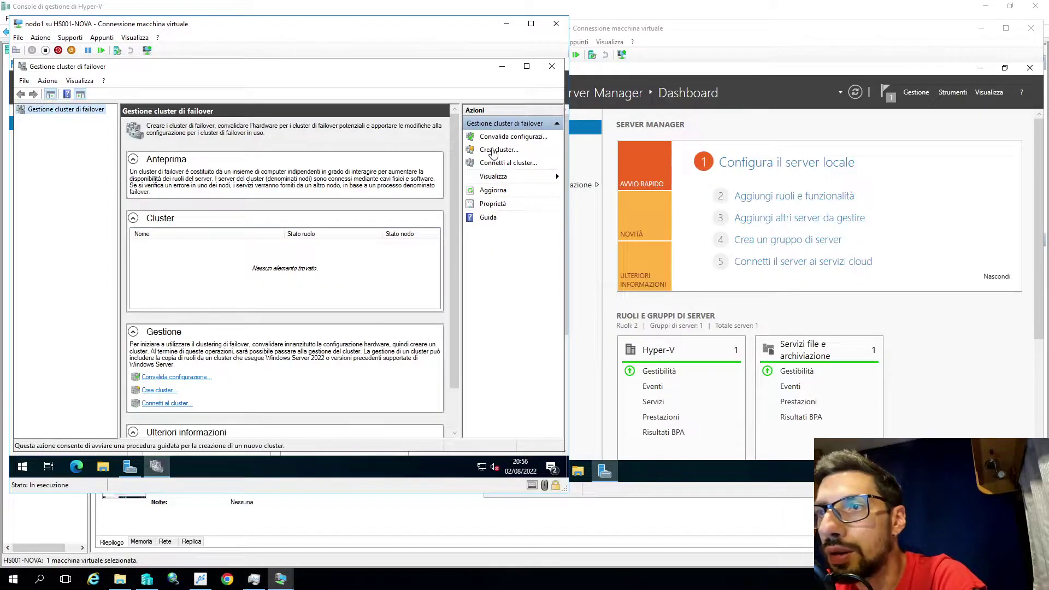
{"action": "left_click", "coordinate": [493, 151]}
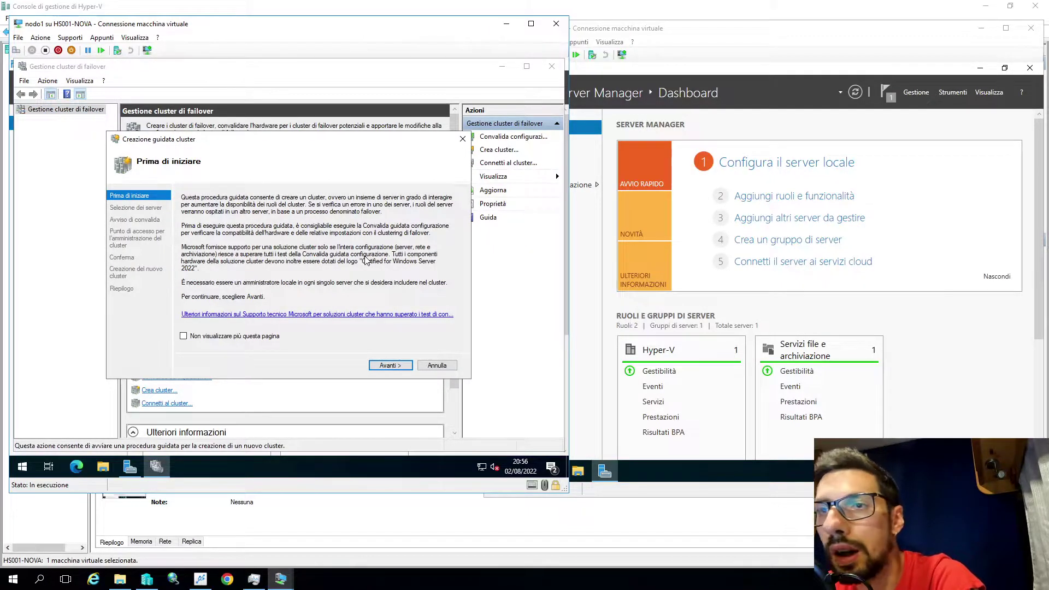
Step: Add nodo1 and nodo2 as the cluster's servers and choose not to run the validation tests
{"action": "left_click", "coordinate": [390, 365]}
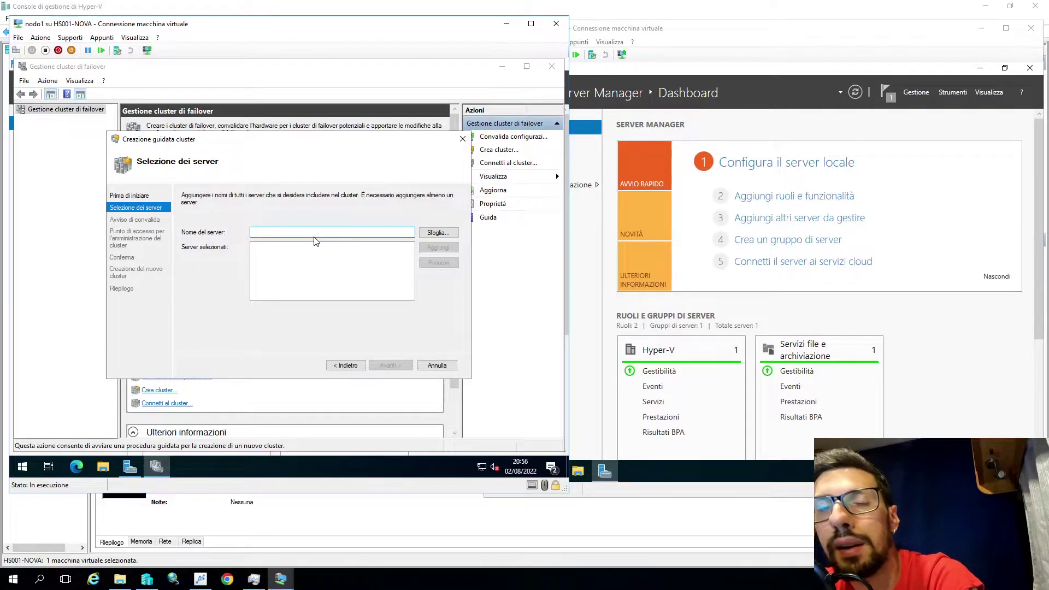
{"action": "type", "text": "nodo1"}
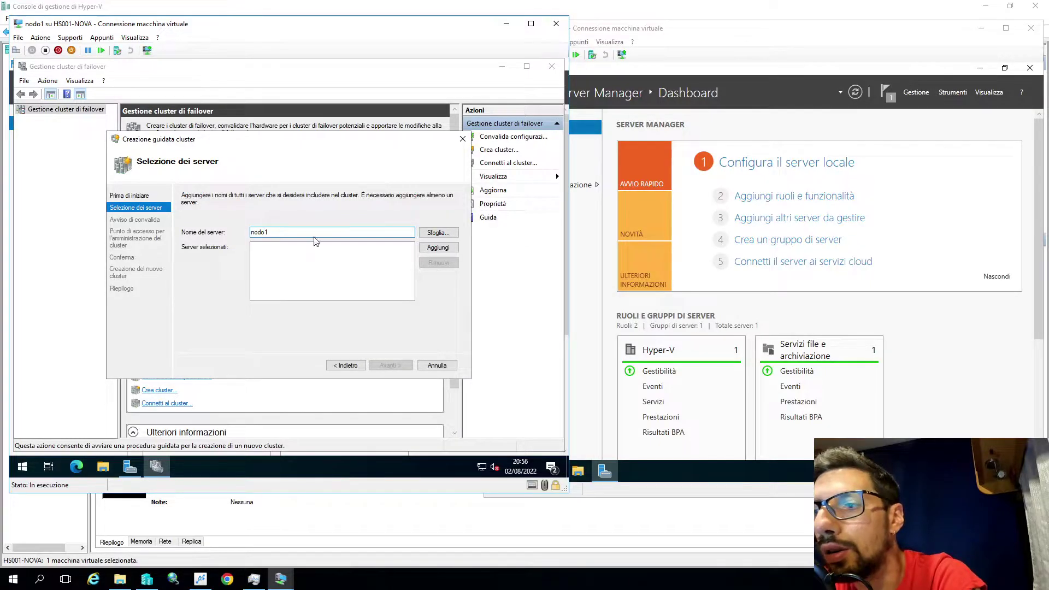
{"action": "key", "text": "Return"}
{"action": "type", "text": "nodo2"}
{"action": "key", "text": "Return"}
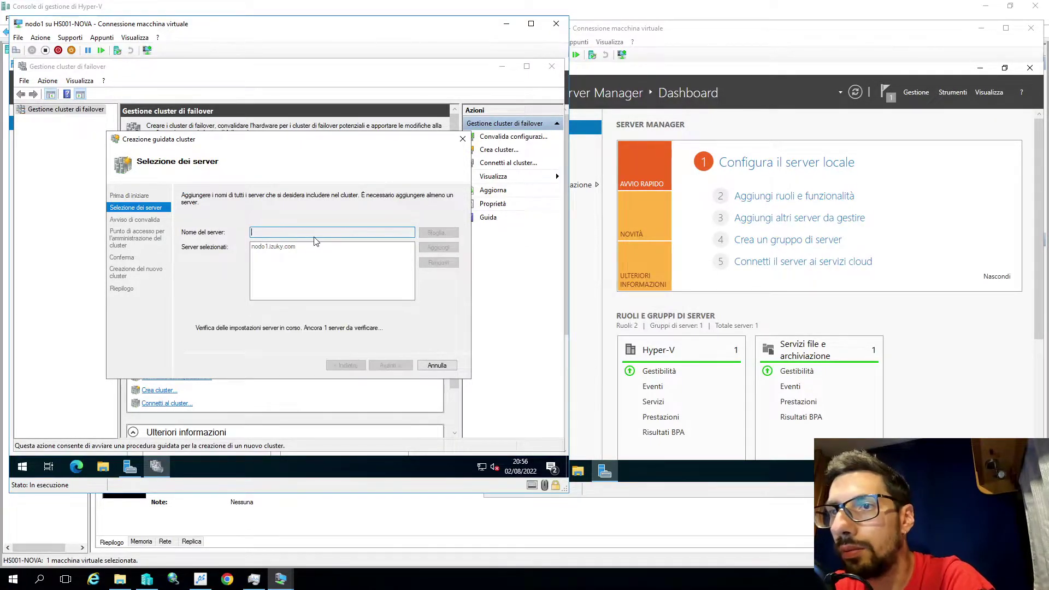
{"action": "left_click", "coordinate": [396, 369]}
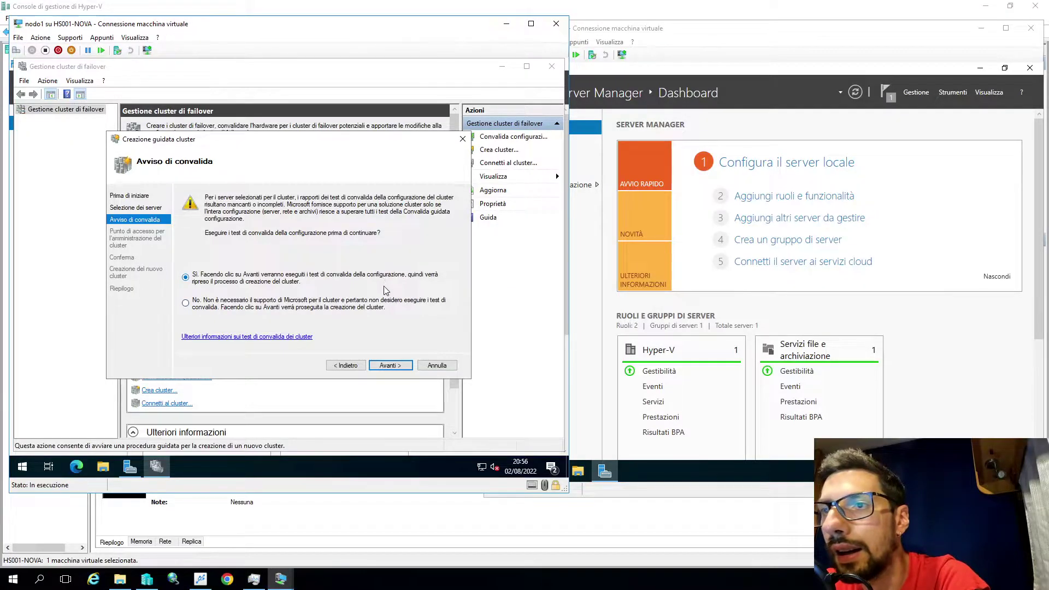
{"action": "left_click", "coordinate": [384, 303]}
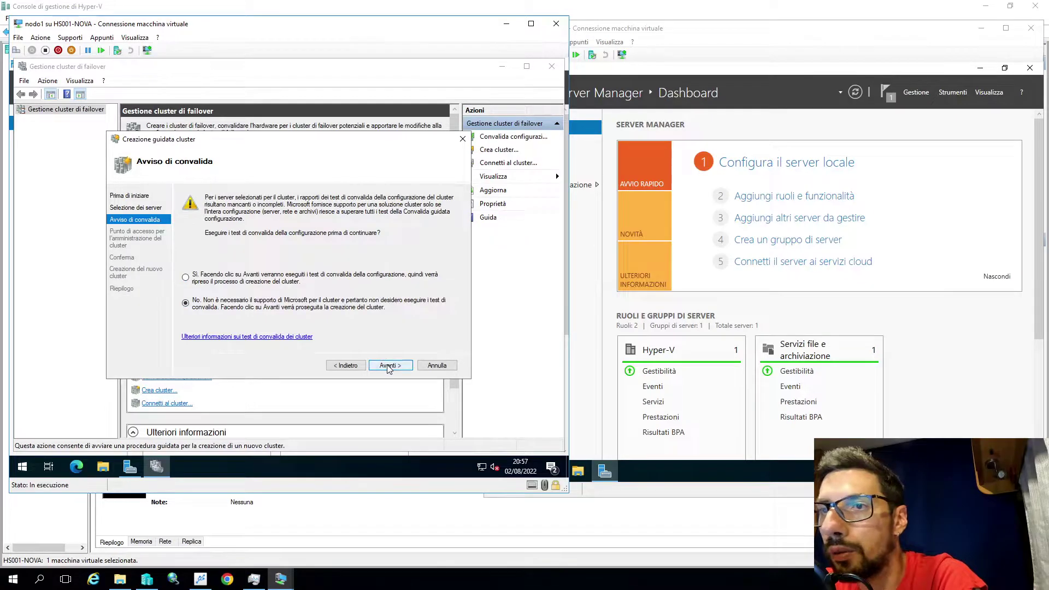
{"action": "left_click", "coordinate": [389, 366]}
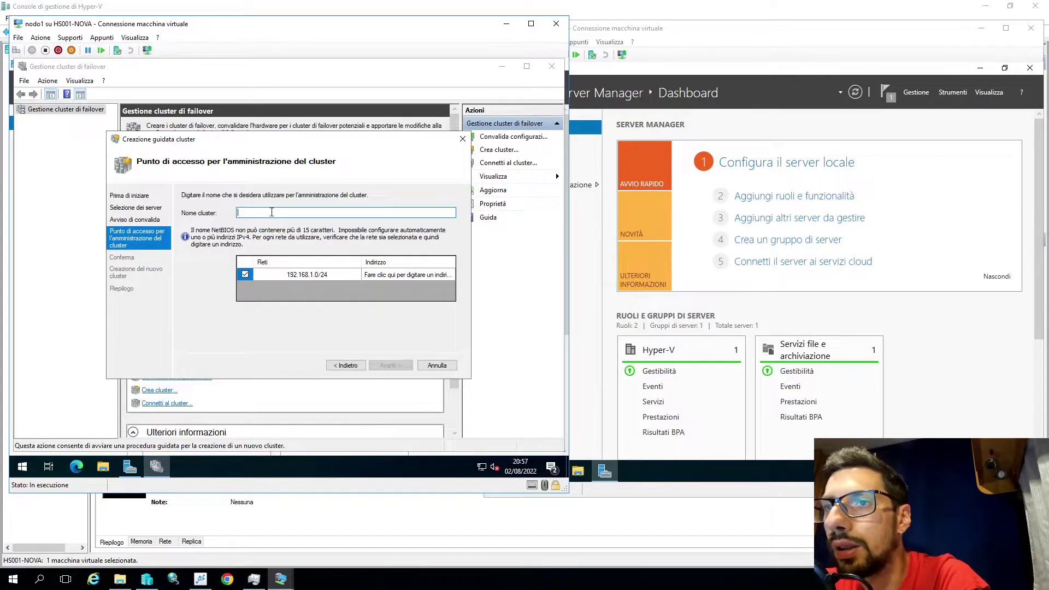
Step: Name the cluster izukyclusters and give it the address 192.168.1.204 on the 192.168.1.0/24 network
{"action": "type", "text": "izukycluster"}
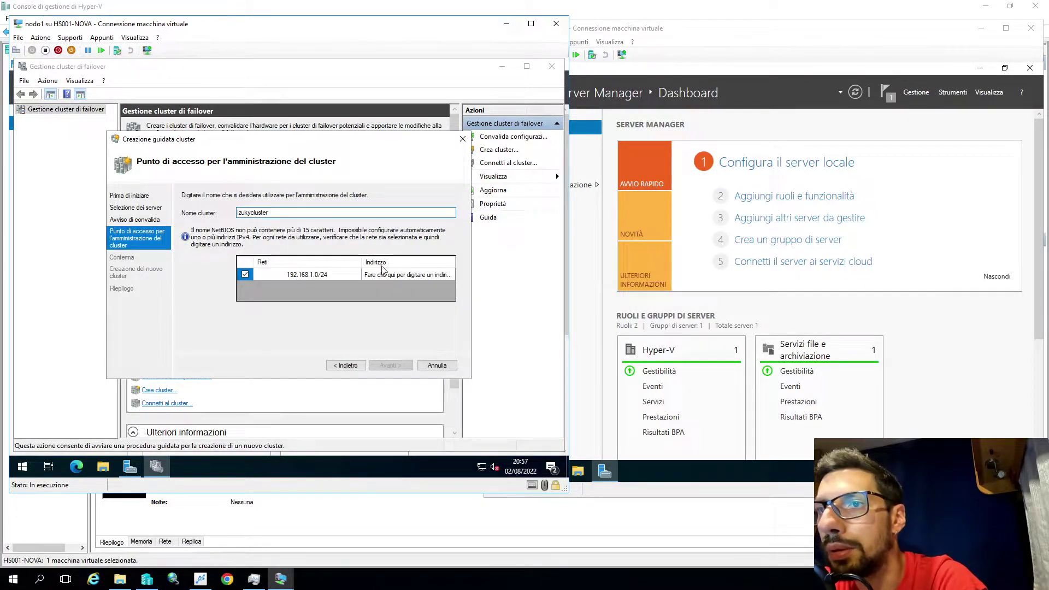
{"action": "left_click", "coordinate": [397, 276]}
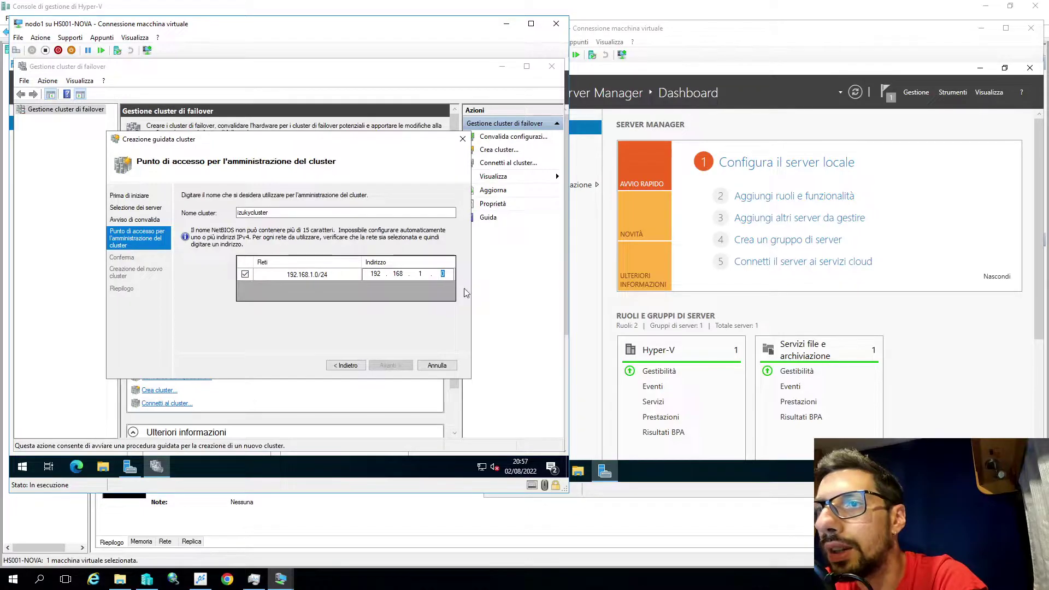
{"action": "type", "text": "204"}
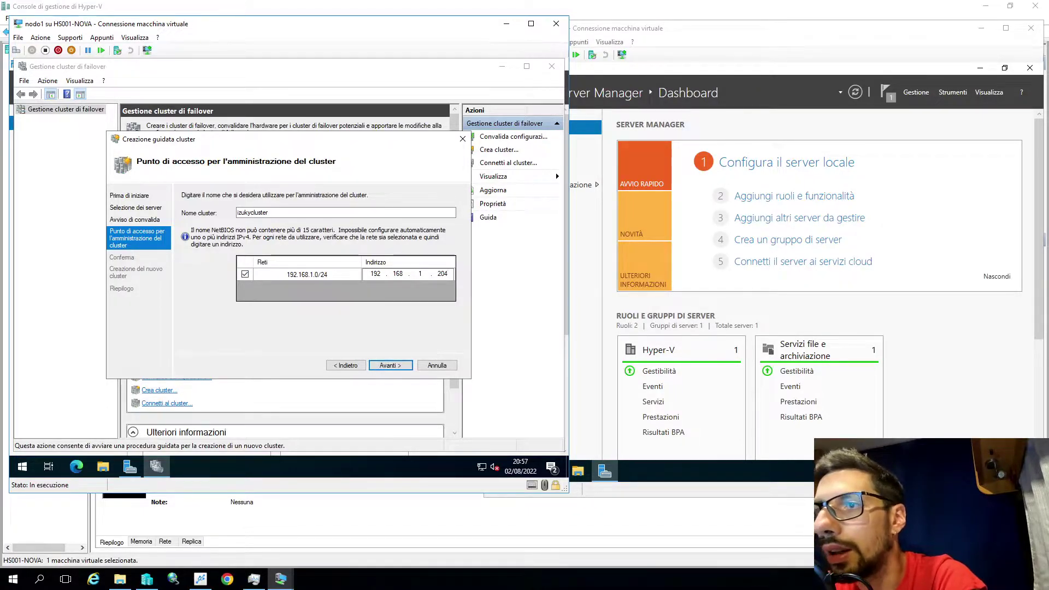
{"action": "key", "text": "shift+Tab"}
{"action": "type", "text": "s"}
{"action": "left_click", "coordinate": [396, 365]}
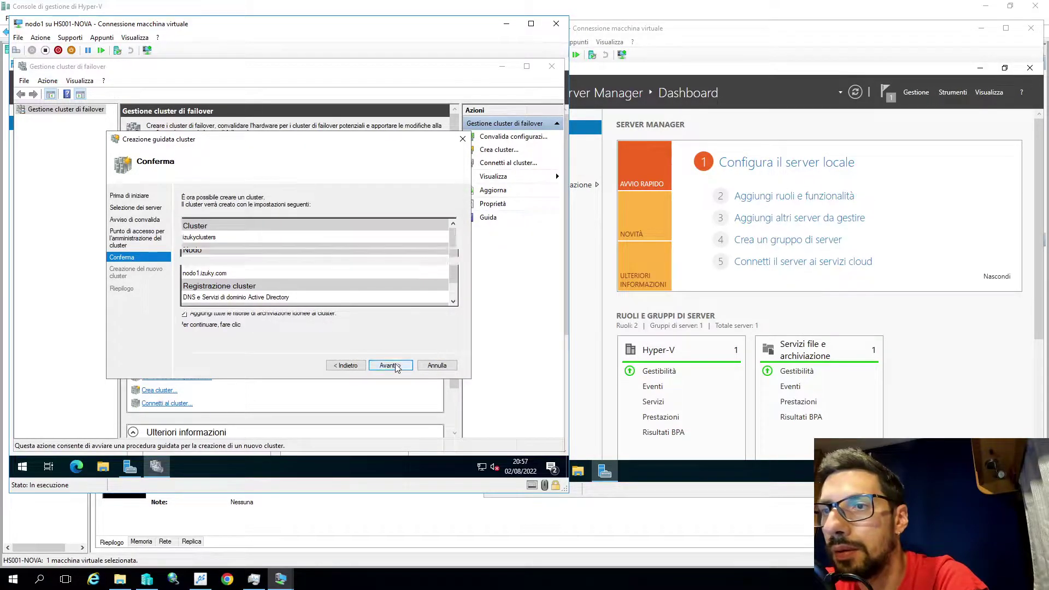
Step: Create the cluster with the confirmed settings, finish the wizard, and expand the new cluster's tree
{"action": "left_click", "coordinate": [389, 365]}
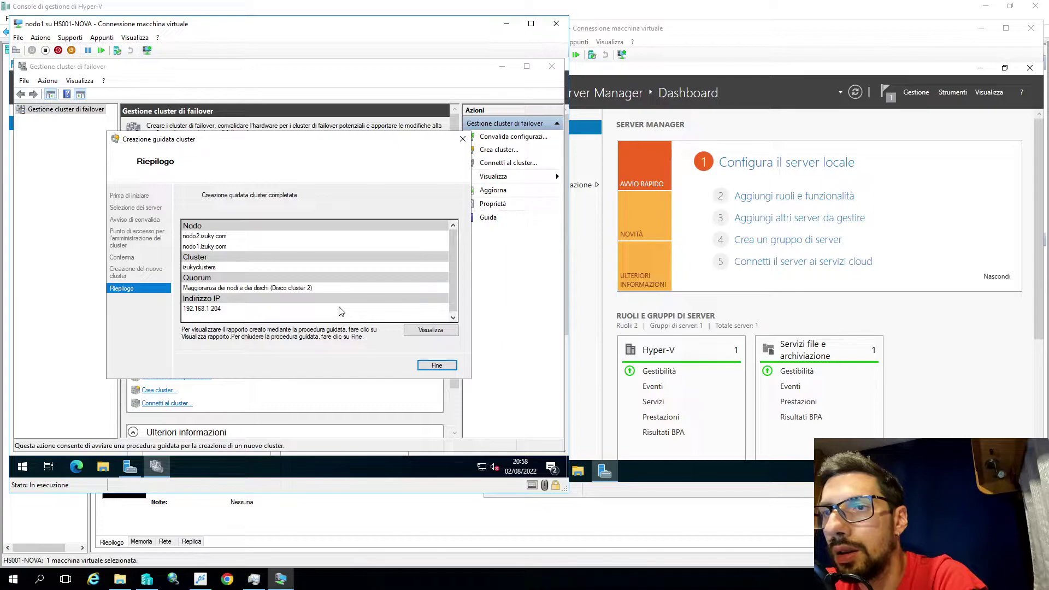
{"action": "left_click", "coordinate": [437, 365]}
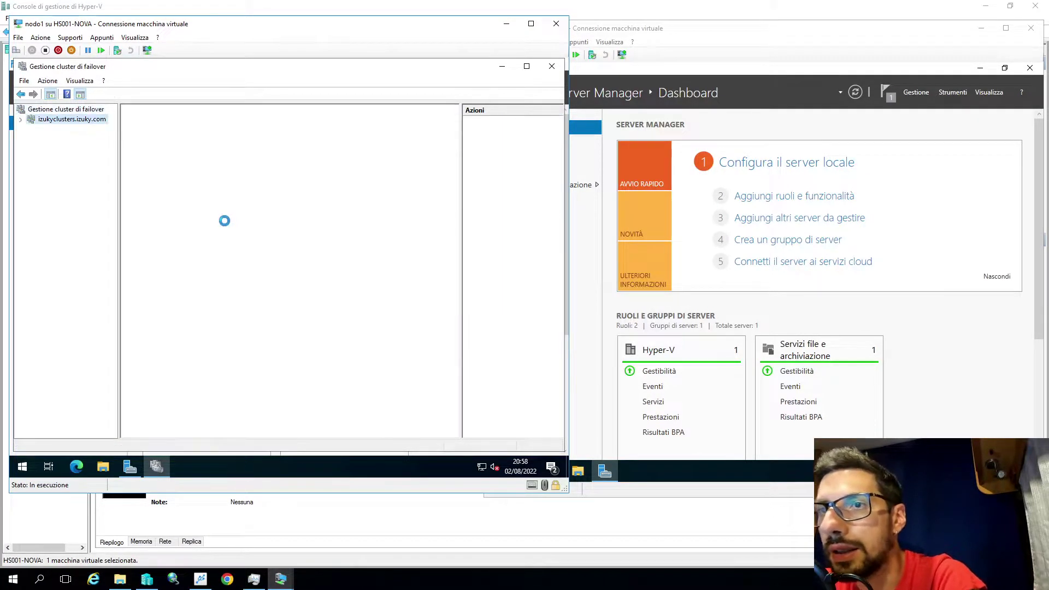
{"action": "left_click", "coordinate": [20, 120]}
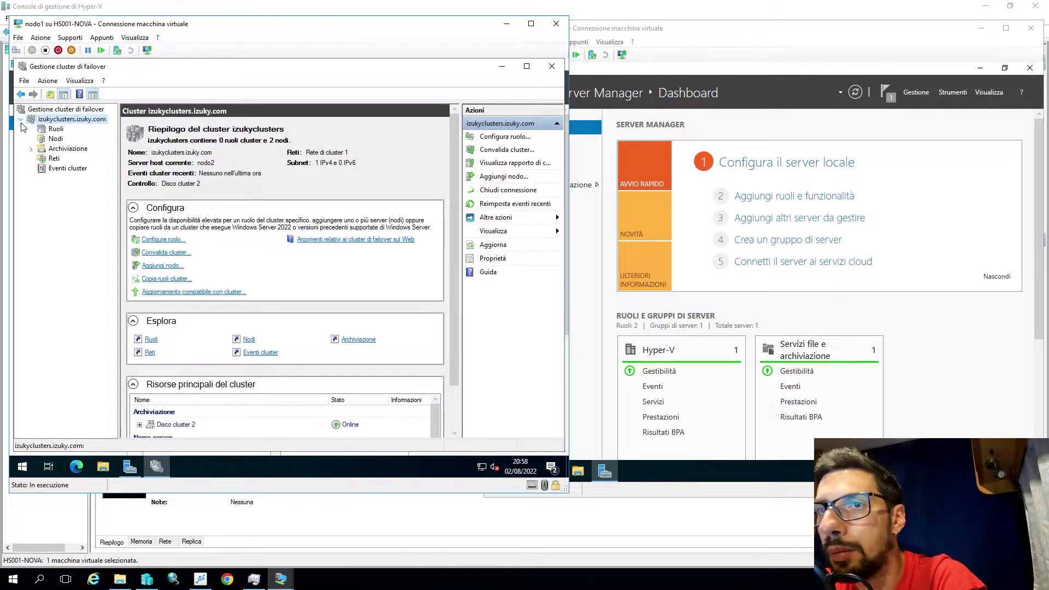
Step: Expand the cluster's storage, list its disks and inspect the volume on the disk assigned as quorum witness
{"action": "left_click", "coordinate": [31, 149]}
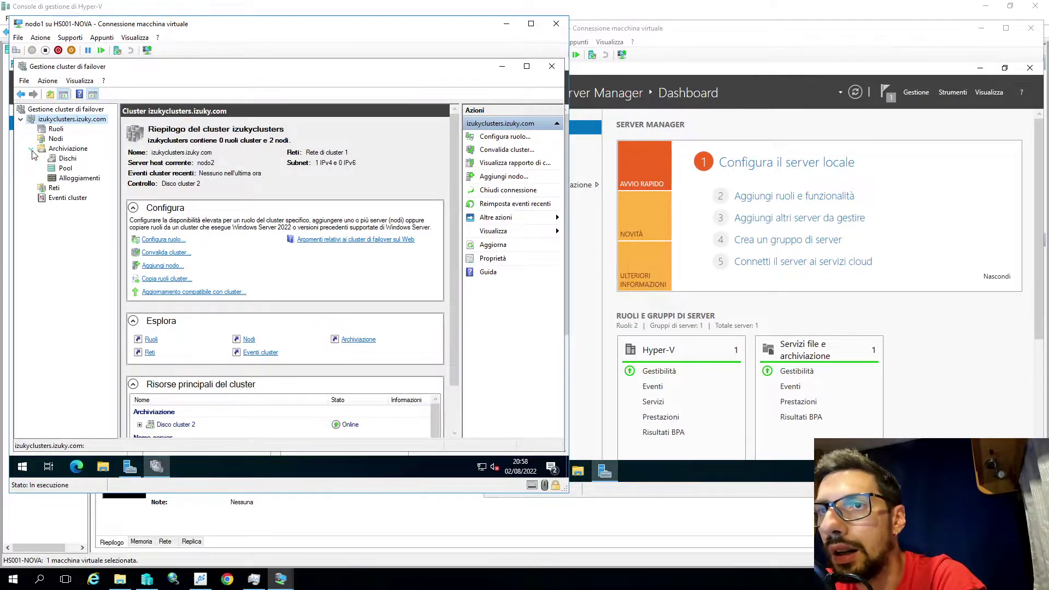
{"action": "left_click", "coordinate": [70, 159]}
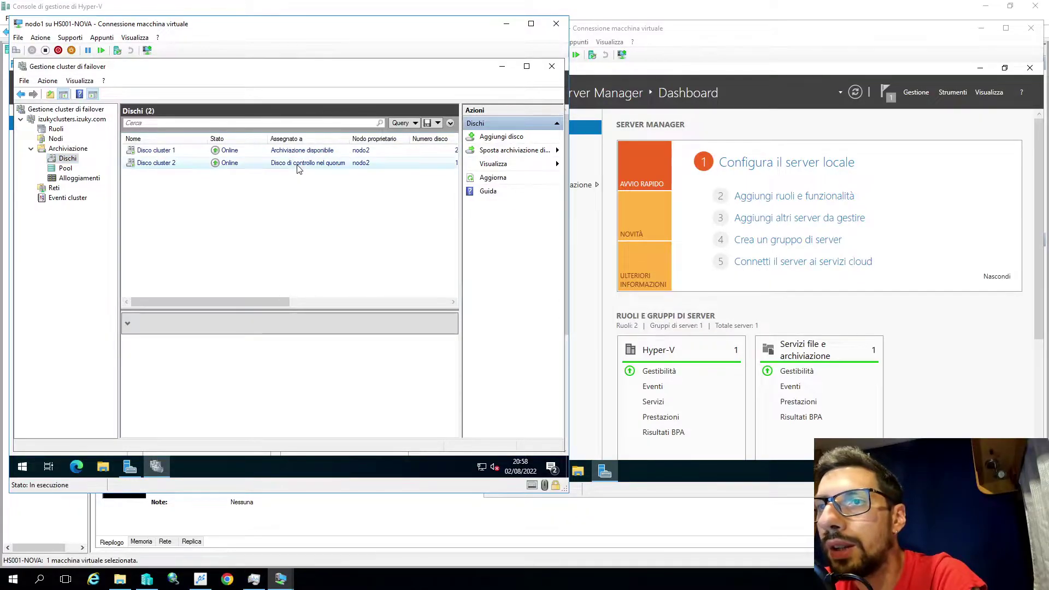
{"action": "left_click", "coordinate": [315, 165]}
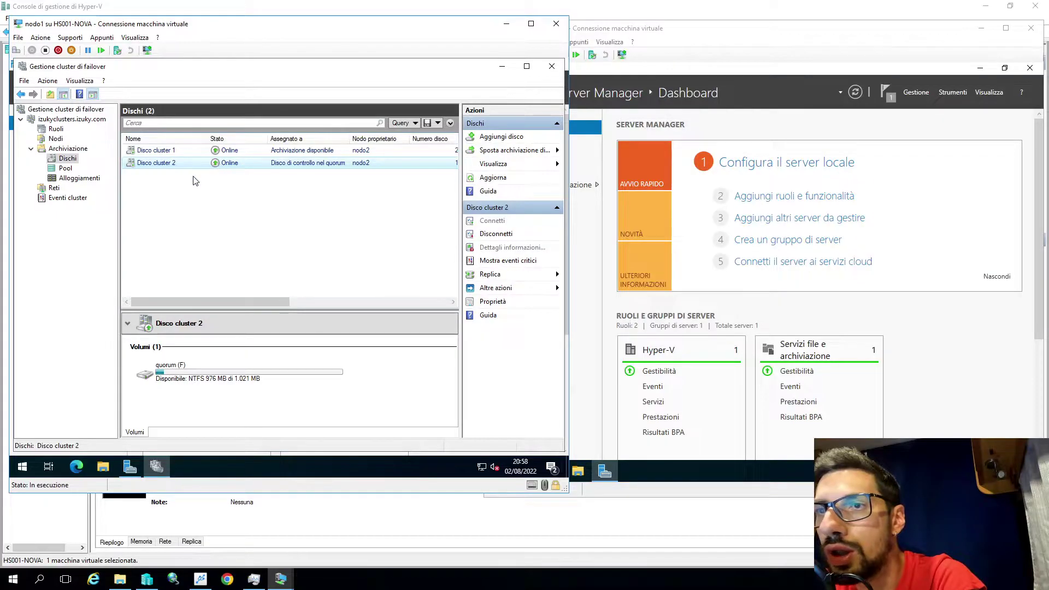
Step: Start configuring the quorum settings of izukyclusters and choose the option to select the quorum witness
{"action": "right_click", "coordinate": [55, 120]}
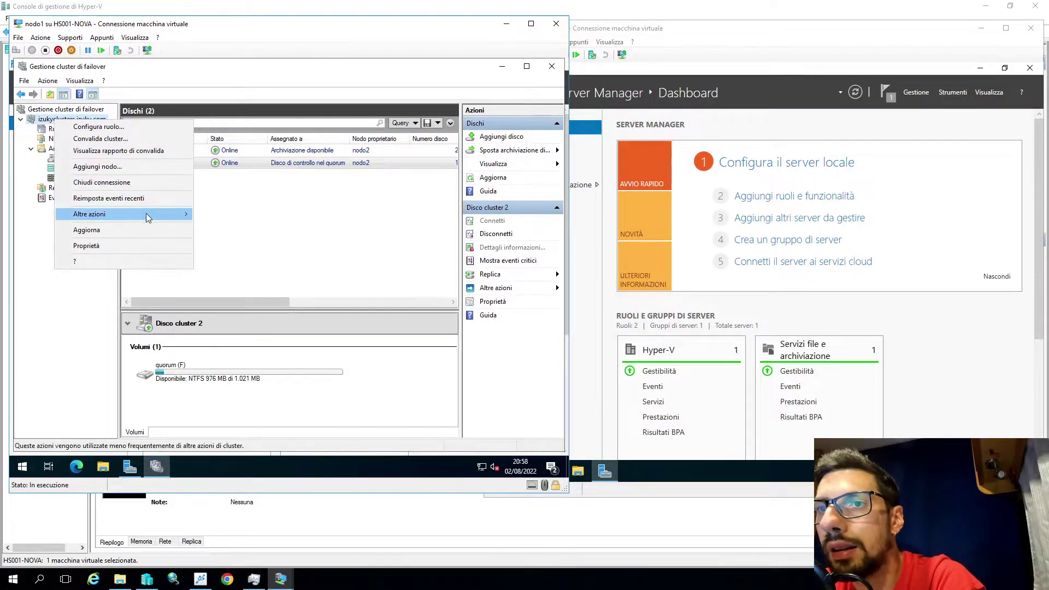
{"action": "mouse_move", "coordinate": [146, 213]}
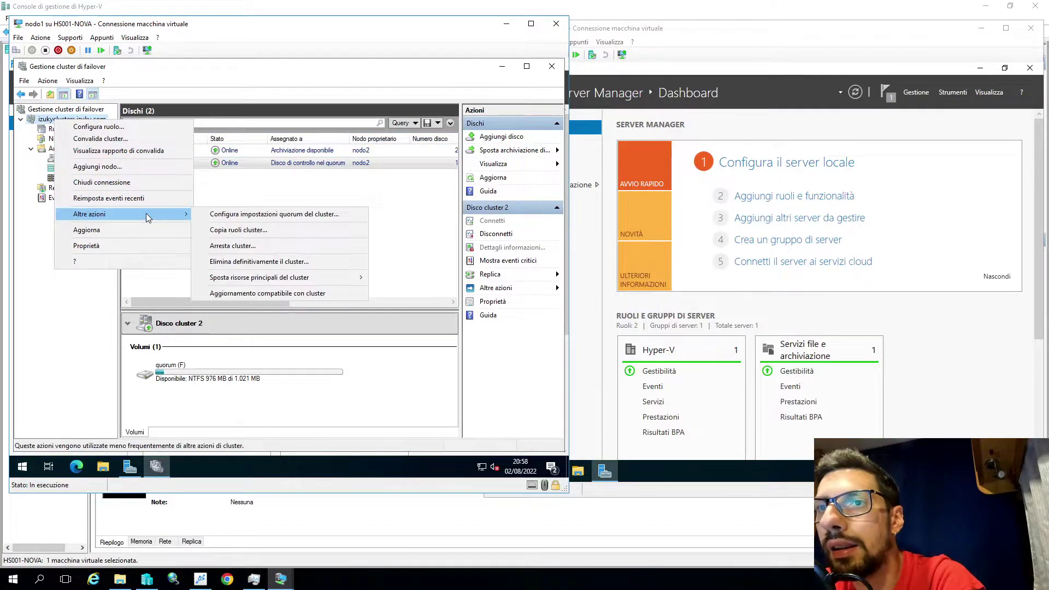
{"action": "left_click", "coordinate": [242, 217]}
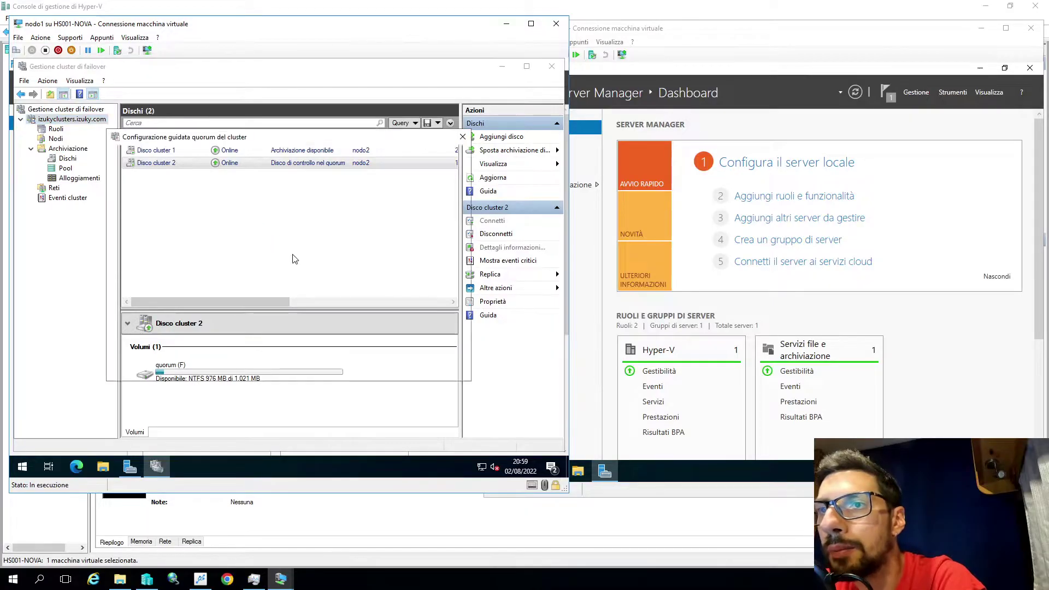
{"action": "left_click", "coordinate": [386, 367]}
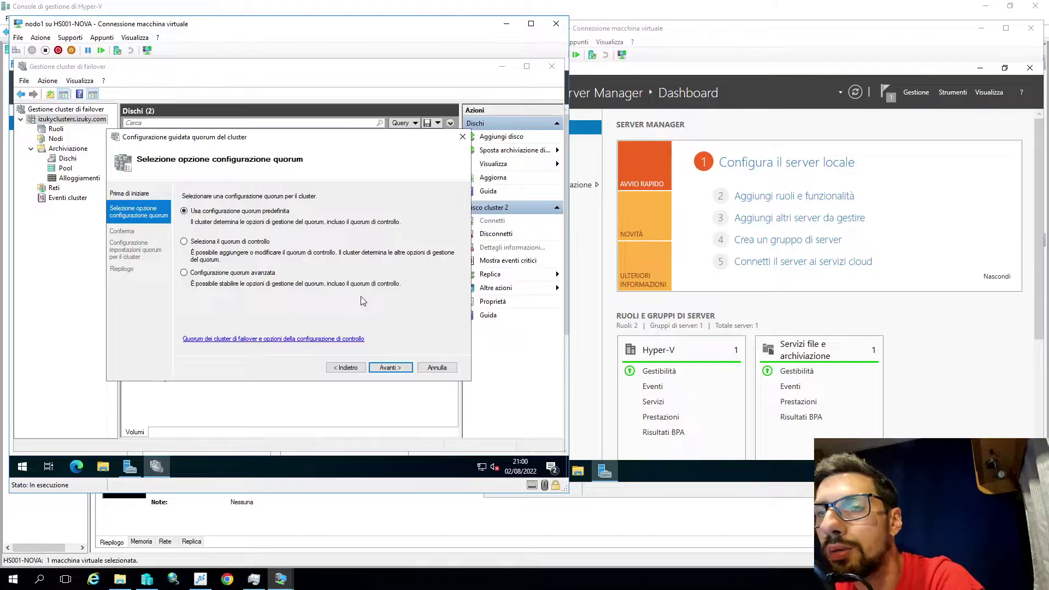
{"action": "left_click", "coordinate": [231, 243]}
{"action": "left_click", "coordinate": [390, 368]}
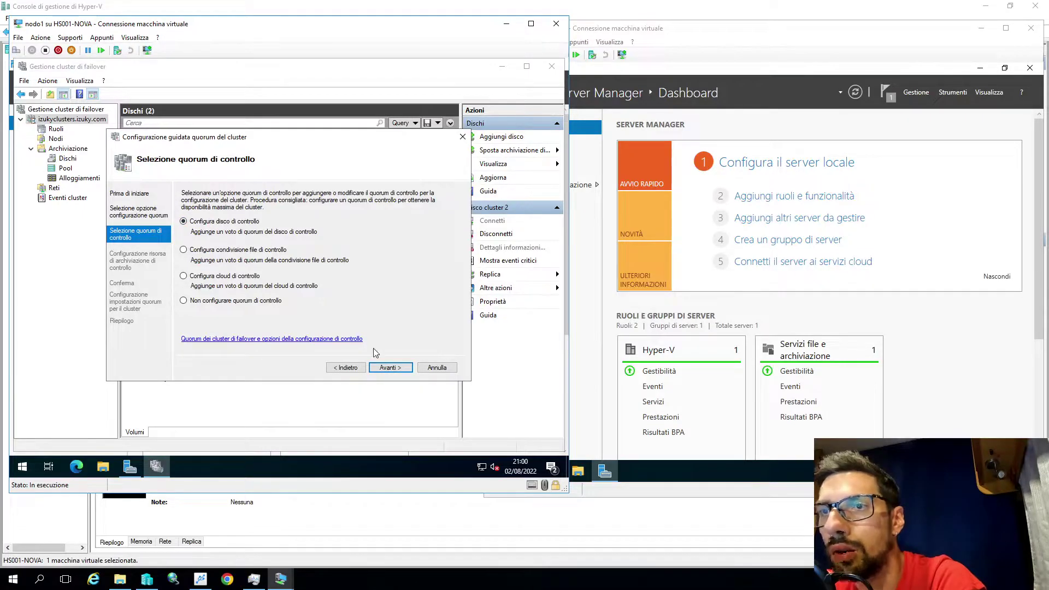
Step: Configure a disk witness on Disco cluster 2, apply the quorum settings and finish the wizard
{"action": "left_click", "coordinate": [390, 368]}
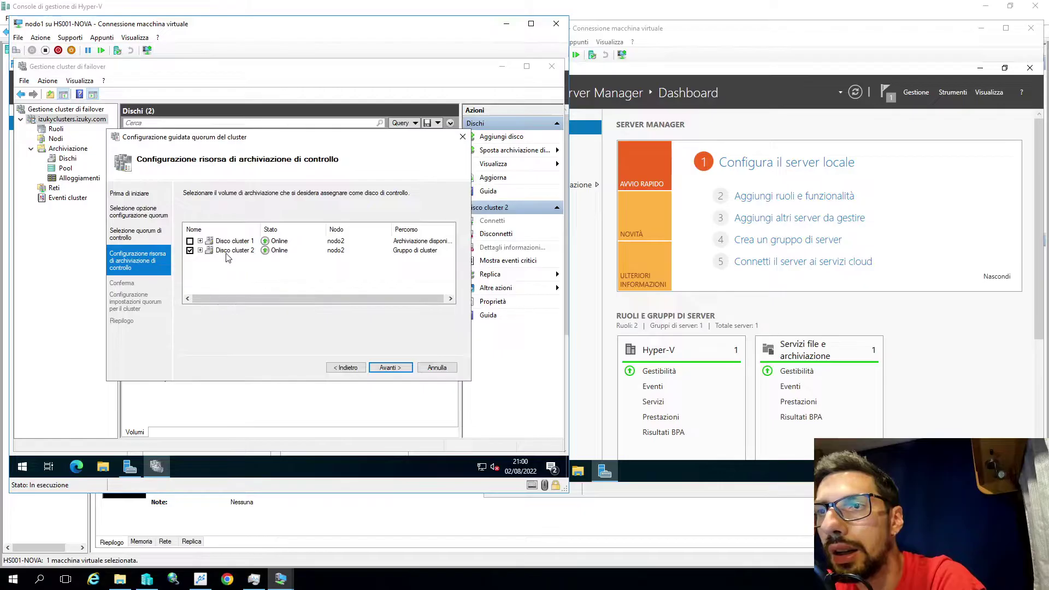
{"action": "left_click", "coordinate": [200, 251]}
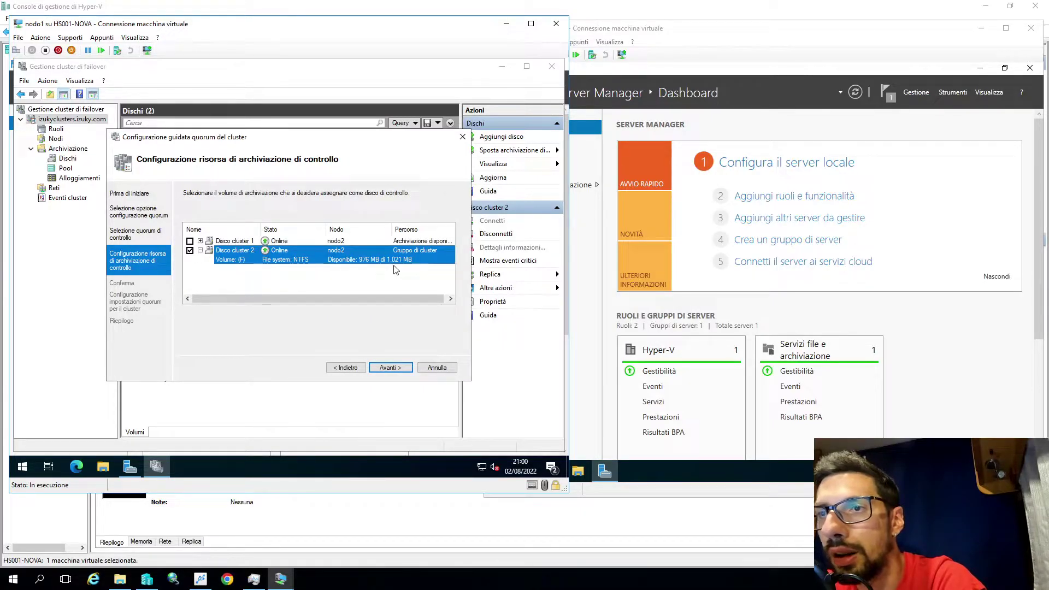
{"action": "left_click", "coordinate": [401, 369]}
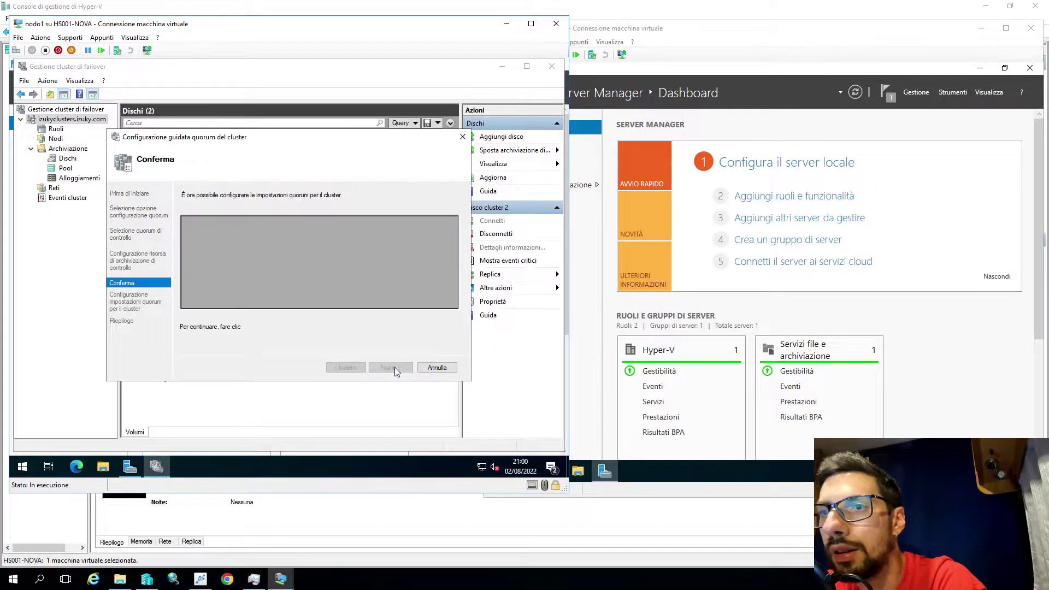
{"action": "left_click", "coordinate": [400, 369]}
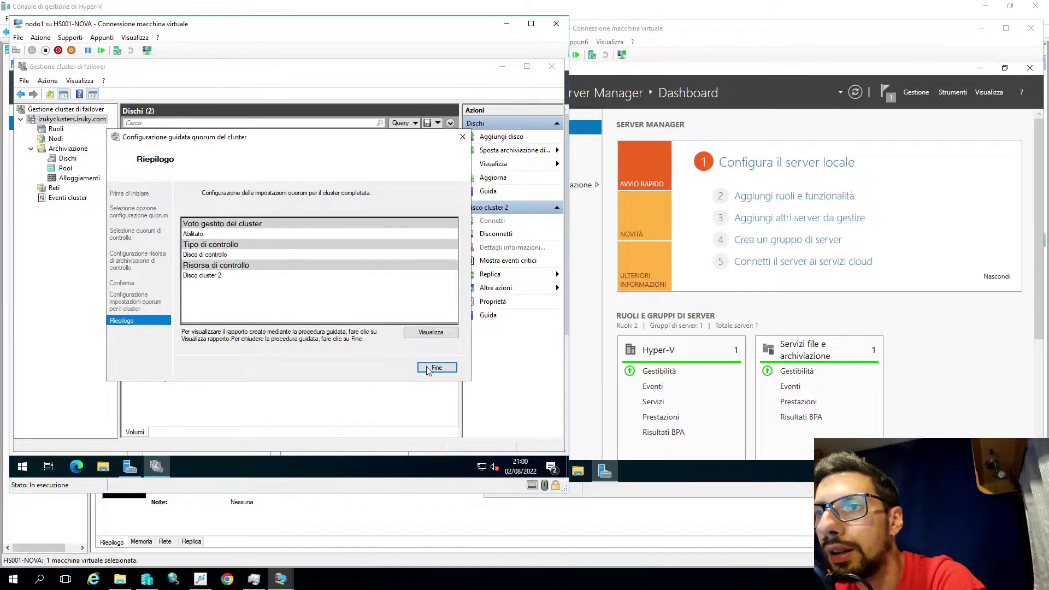
{"action": "left_click", "coordinate": [431, 370]}
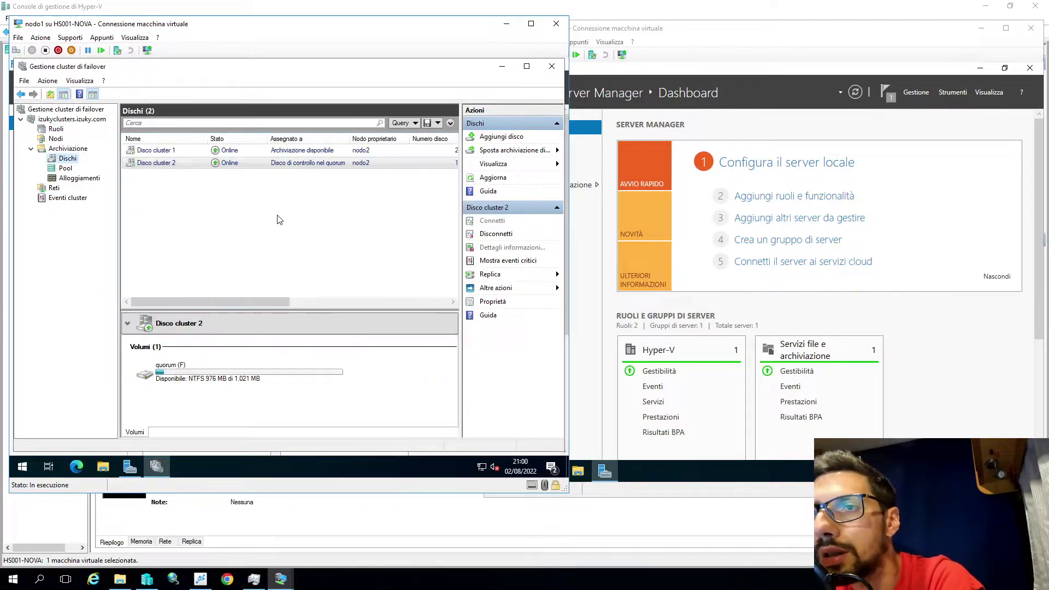
Step: Add Disco cluster 1, the available storage disk, to the Cluster Shared Volumes
{"action": "left_click", "coordinate": [300, 152]}
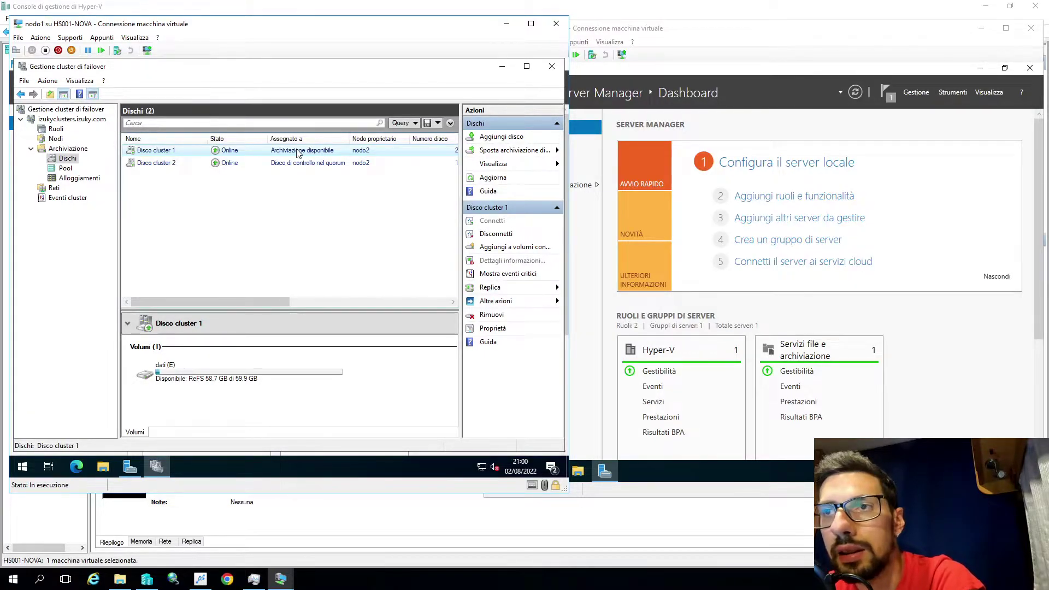
{"action": "right_click", "coordinate": [299, 153]}
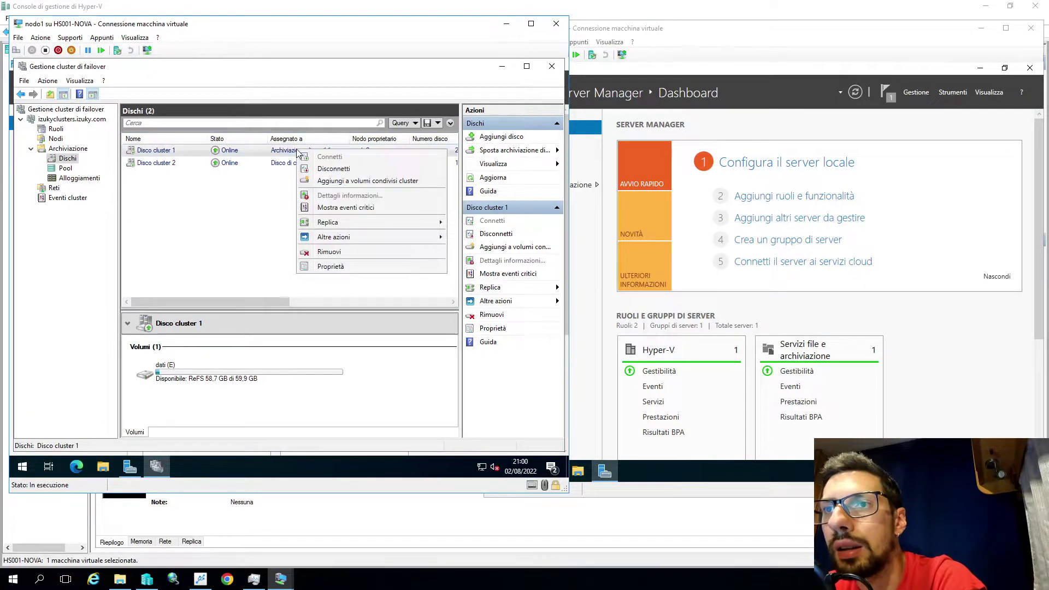
{"action": "left_click", "coordinate": [344, 181]}
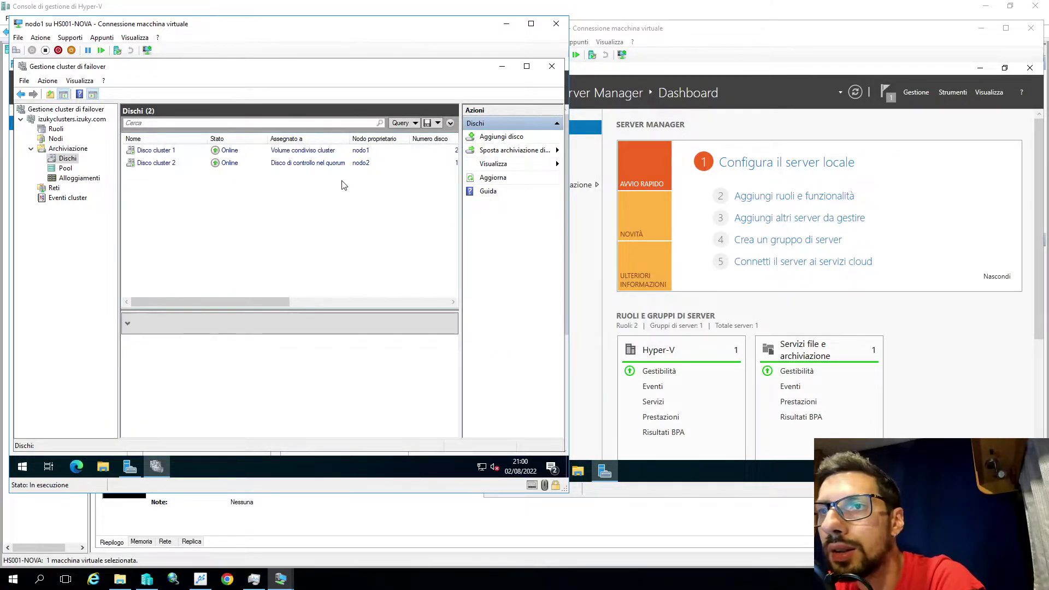
Step: Browse to C:\ClusterStorage\Volume1 in File Explorer on nodo1 to check the shared volume
{"action": "left_click", "coordinate": [103, 466]}
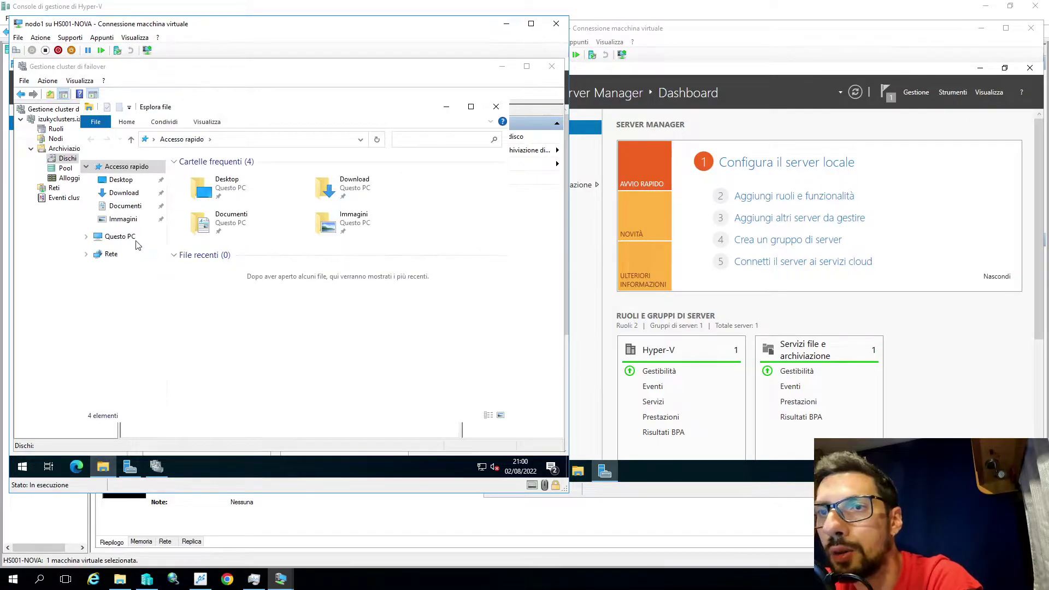
{"action": "left_click", "coordinate": [130, 237]}
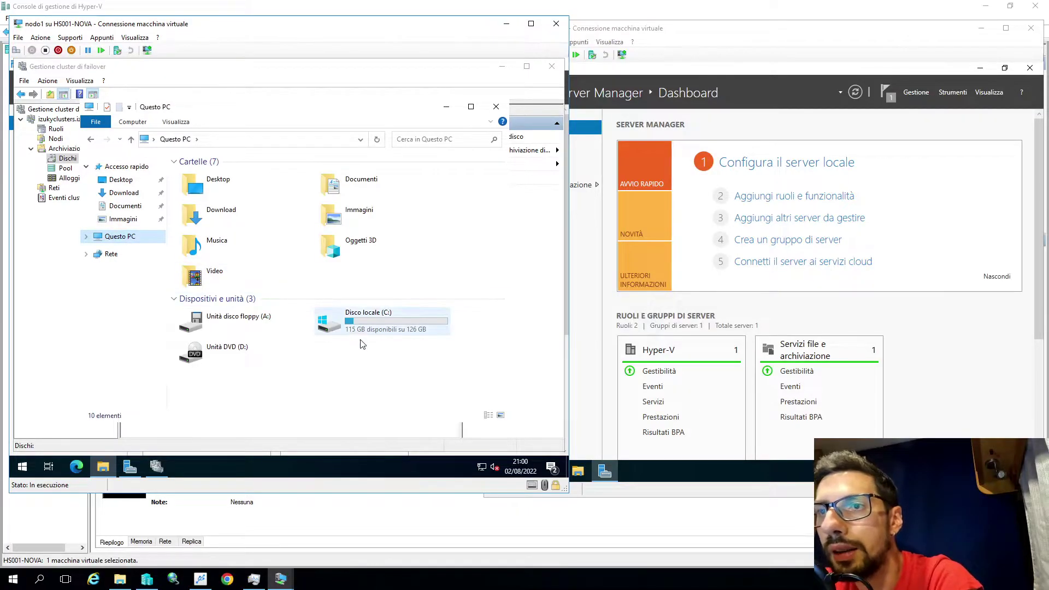
{"action": "double_click", "coordinate": [399, 323]}
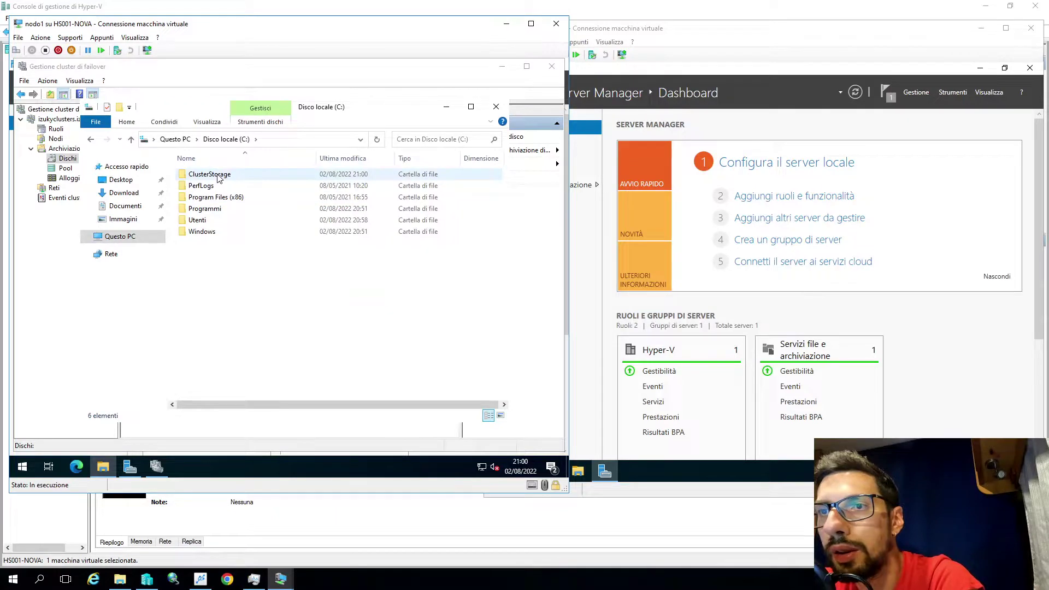
{"action": "double_click", "coordinate": [218, 175]}
{"action": "double_click", "coordinate": [217, 174]}
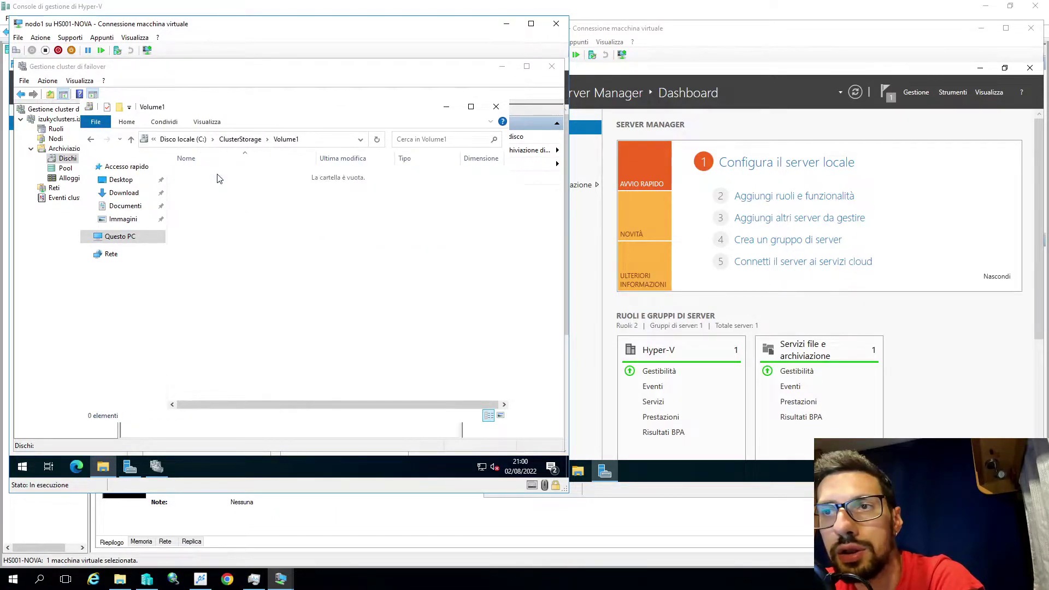
{"action": "mouse_move", "coordinate": [270, 222]}
{"action": "left_mouse_down"}
{"action": "mouse_move", "coordinate": [413, 298]}
{"action": "mouse_move", "coordinate": [265, 221]}
{"action": "left_mouse_up"}
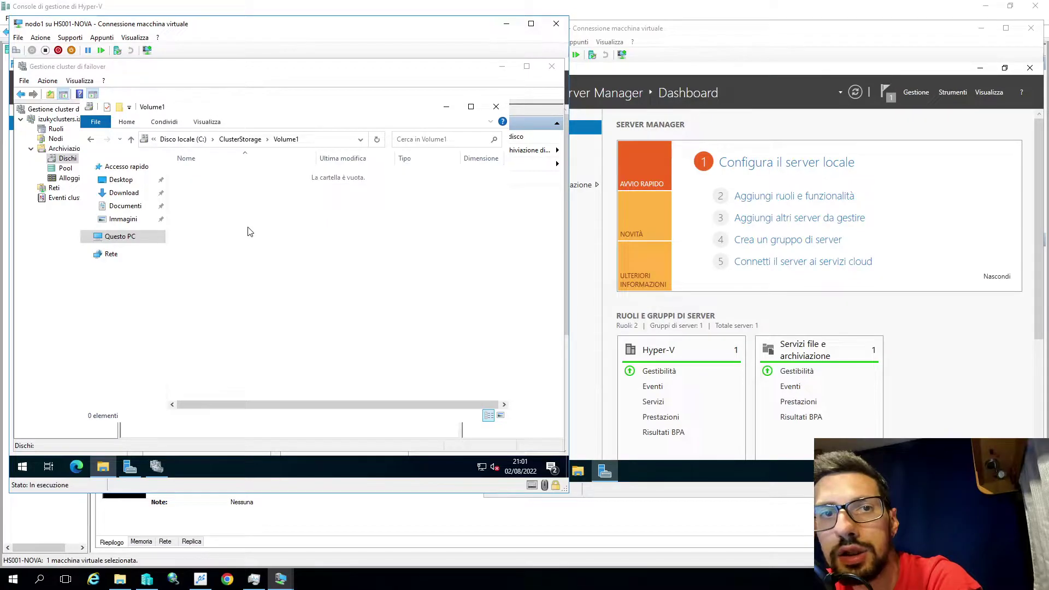
Step: Close Server Manager on nodo2 and browse to C:\ClusterStorage\Volume1 in its File Explorer
{"action": "left_click", "coordinate": [803, 316]}
{"action": "left_click", "coordinate": [1030, 69]}
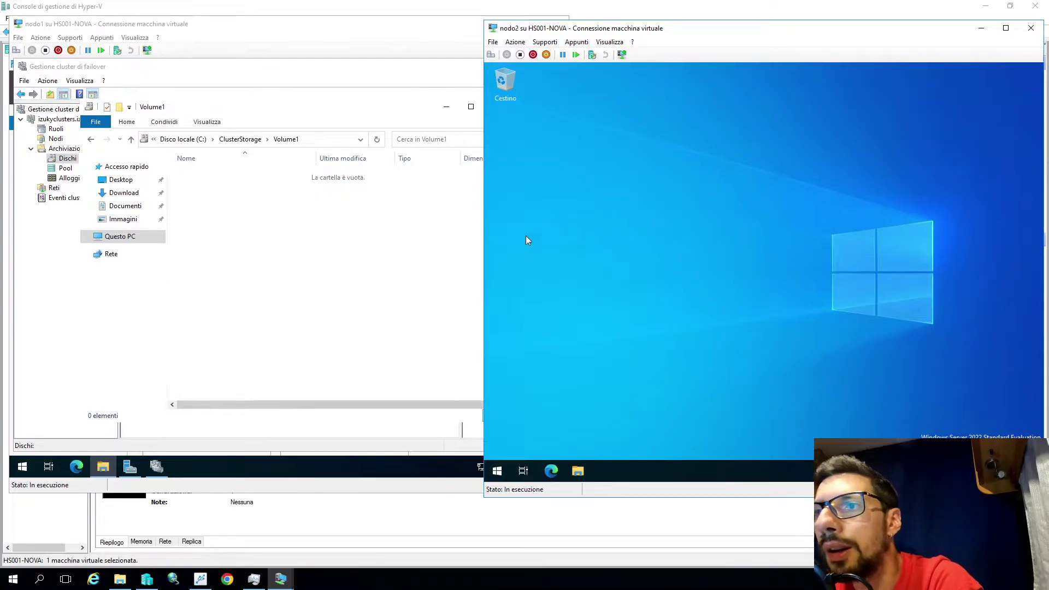
{"action": "key", "text": "super+e"}
{"action": "left_click", "coordinate": [603, 244]}
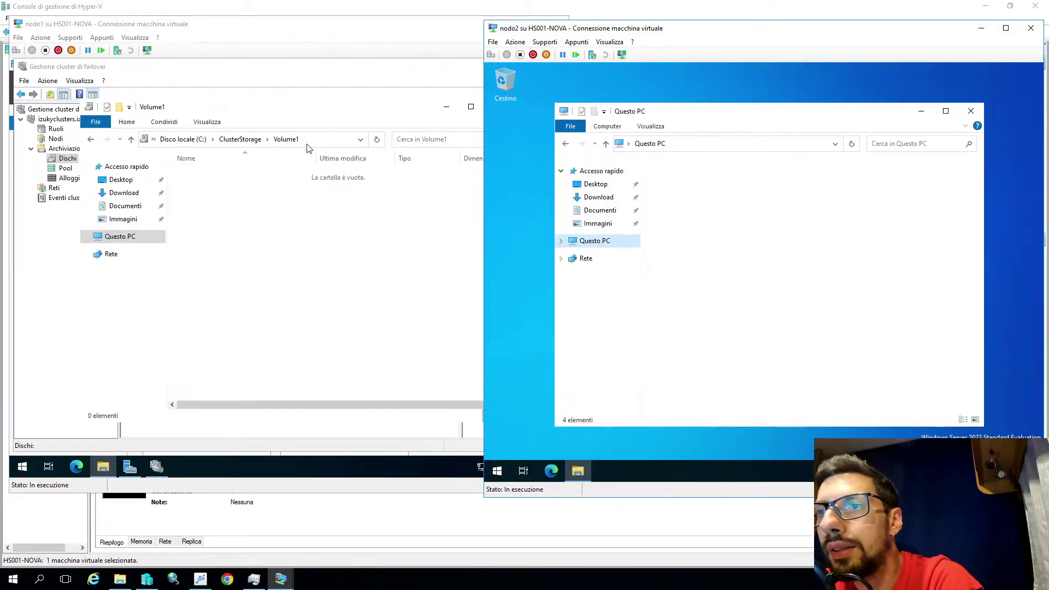
{"action": "double_click", "coordinate": [856, 339]}
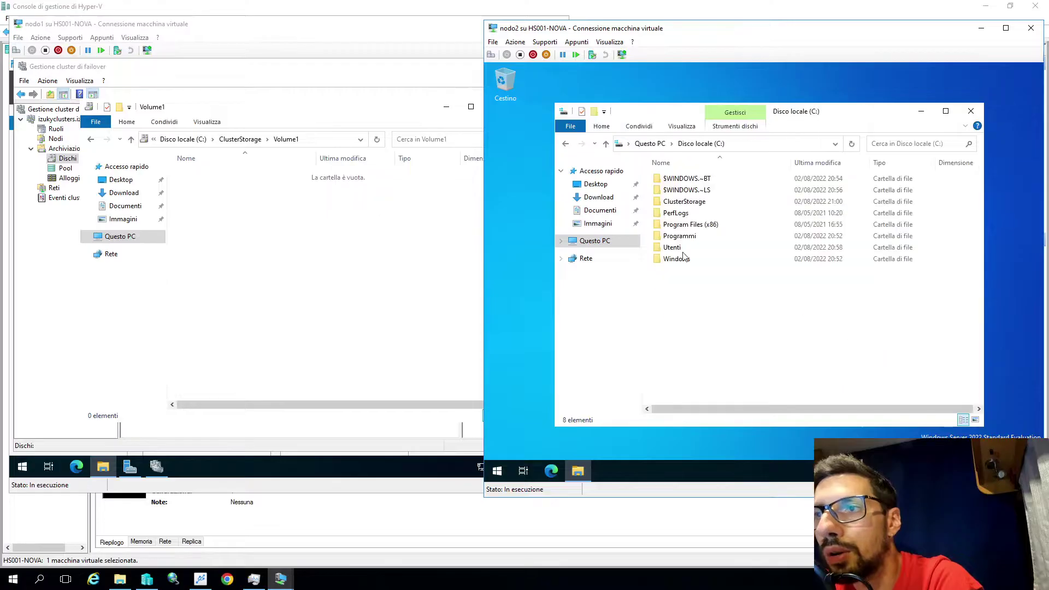
{"action": "double_click", "coordinate": [681, 206]}
{"action": "double_click", "coordinate": [677, 181]}
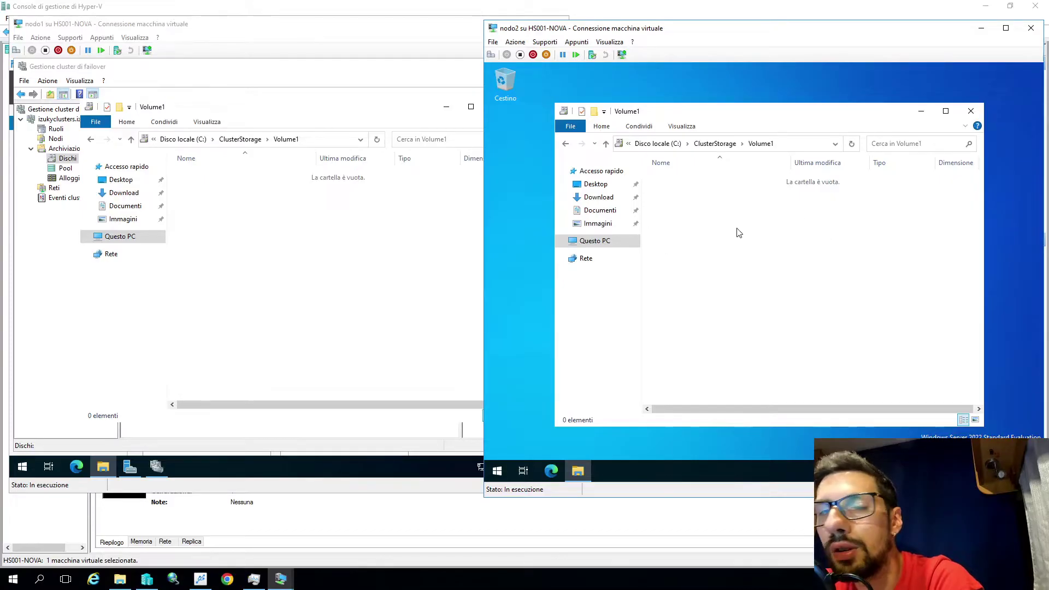
{"action": "left_click_drag", "start_coordinate": [671, 114], "coordinate": [644, 98]}
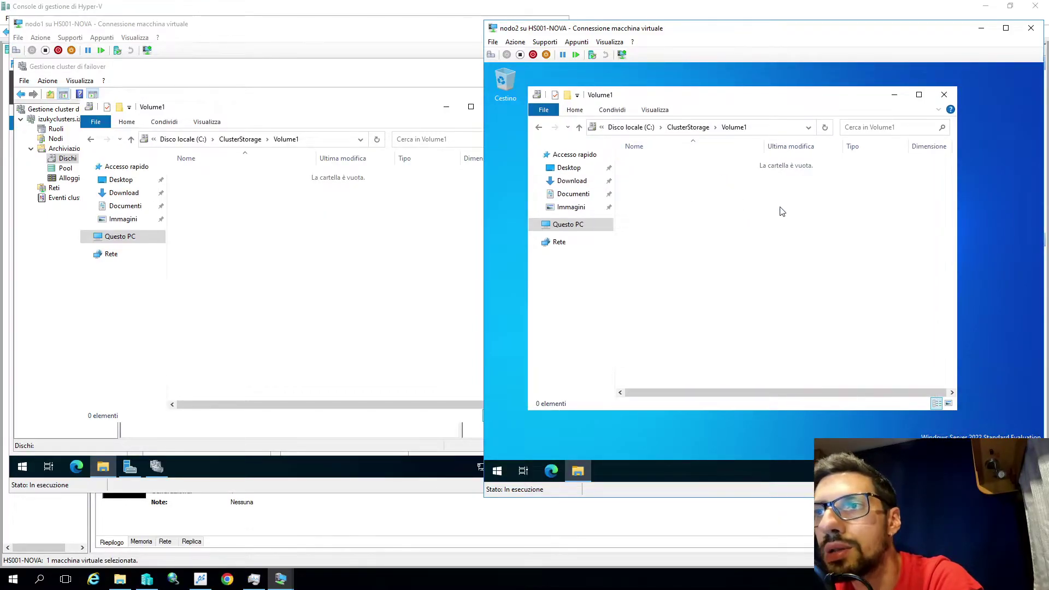
Step: Close the Volume1 folder windows on both nodes, as well as Failover Cluster Manager on nodo1
{"action": "left_click", "coordinate": [946, 96]}
{"action": "left_click", "coordinate": [404, 273]}
{"action": "left_click", "coordinate": [553, 67]}
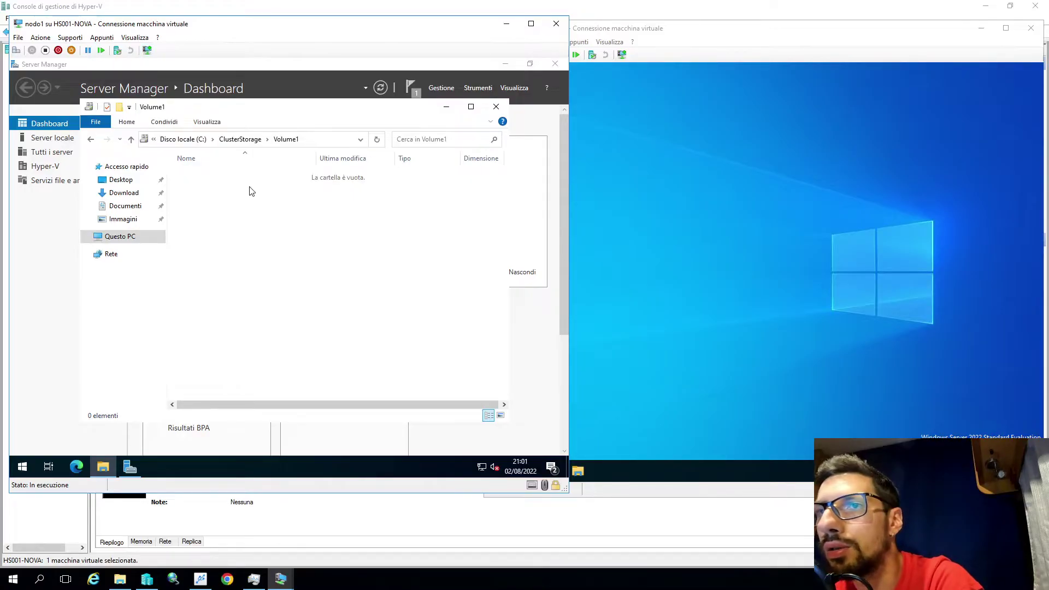
{"action": "left_click", "coordinate": [665, 209]}
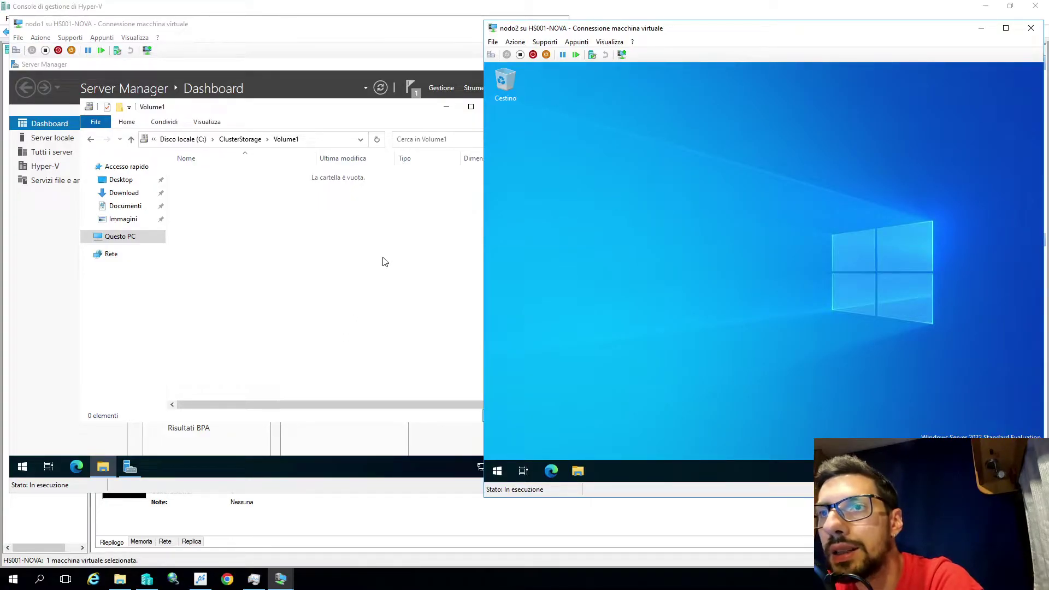
{"action": "left_click", "coordinate": [374, 243]}
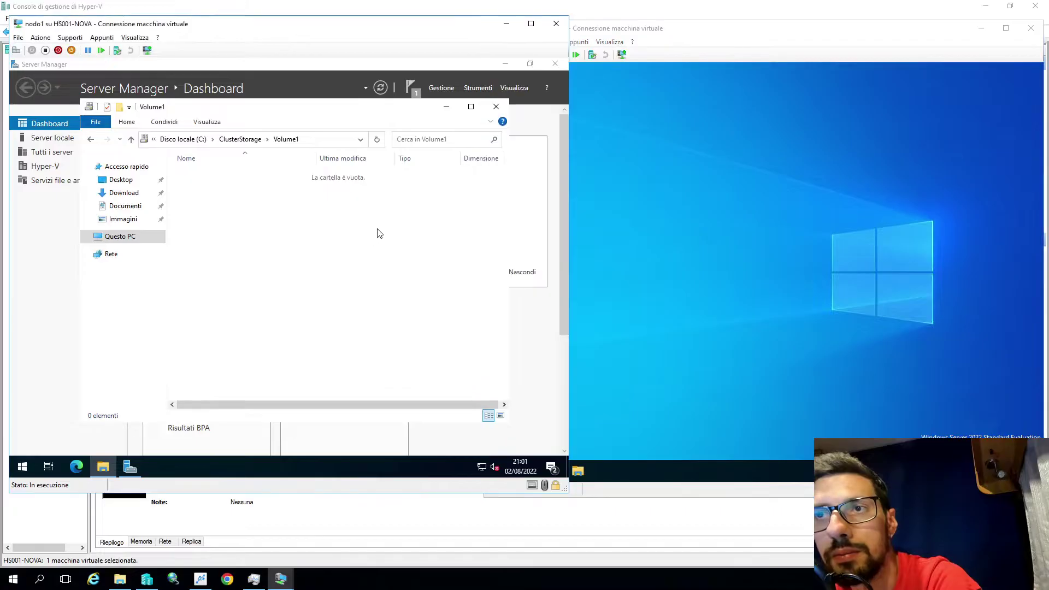
{"action": "left_click", "coordinate": [497, 106]}
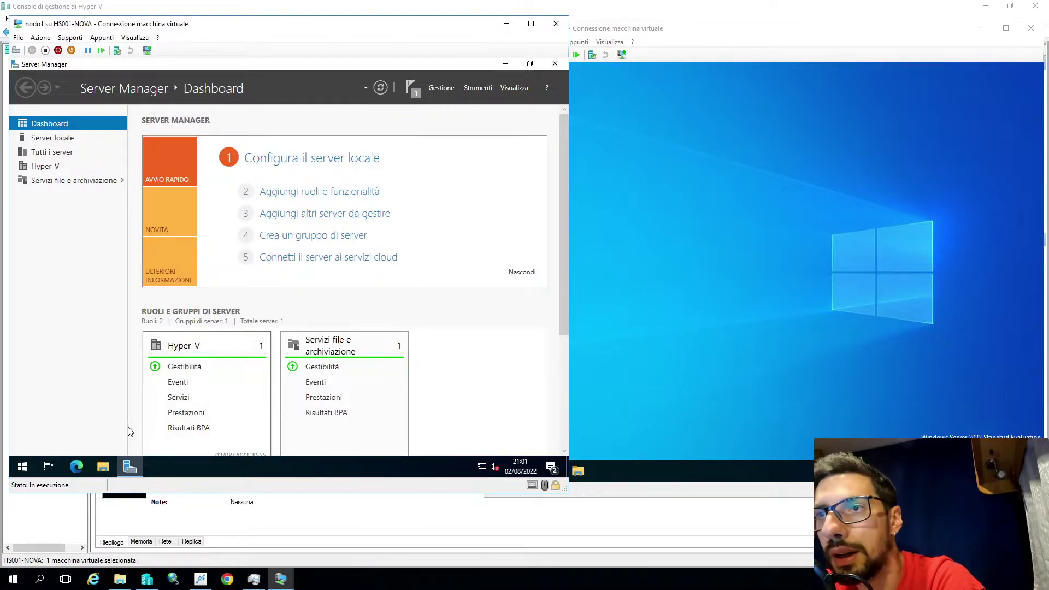
Step: Reopen Failover Cluster Manager on nodo1 and list the nodes of izukyclusters
{"action": "left_click", "coordinate": [471, 89]}
{"action": "left_click", "coordinate": [468, 186]}
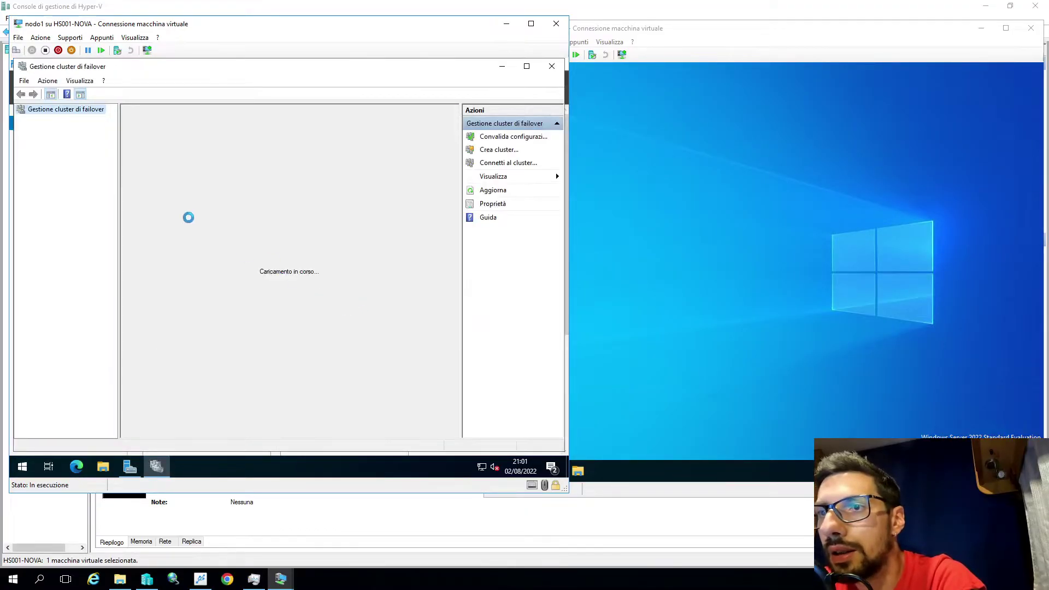
{"action": "left_click", "coordinate": [55, 139]}
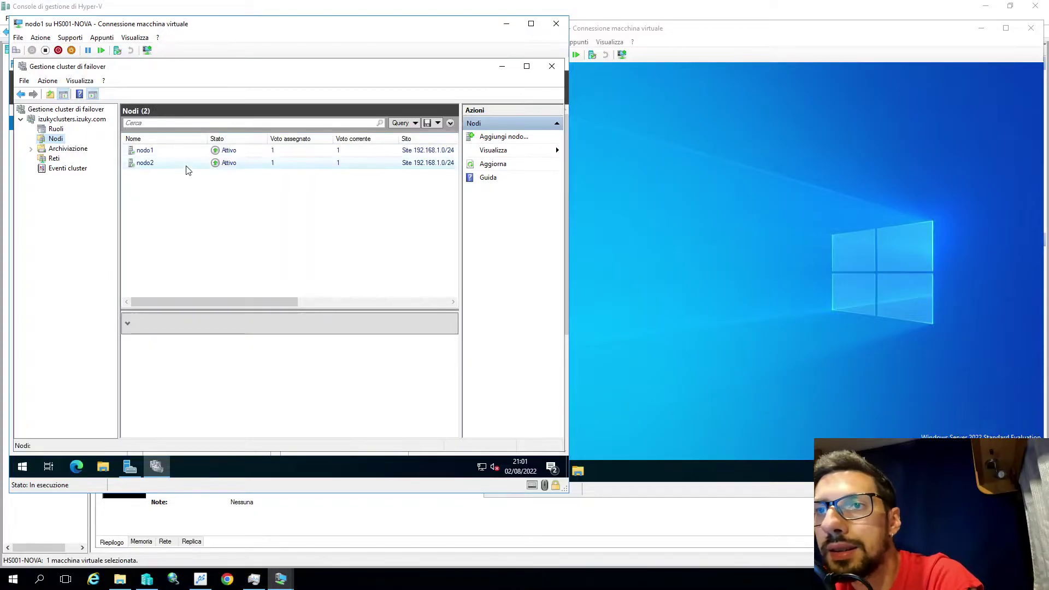
Step: Start creating a new virtual machine from the cluster's roles and choose nodo1 as the target node
{"action": "left_click", "coordinate": [55, 129]}
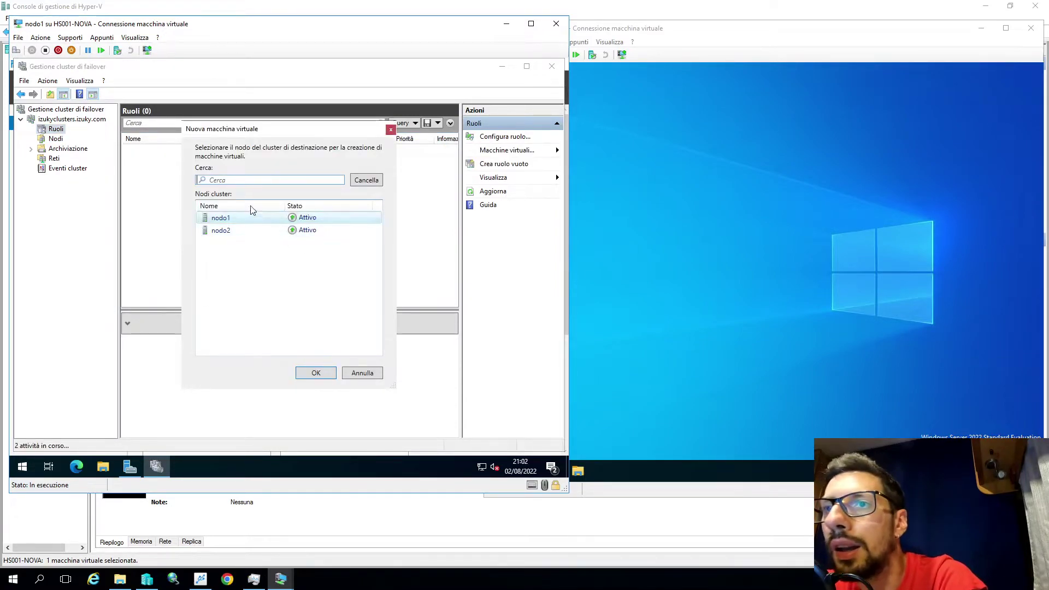
{"action": "left_click", "coordinate": [239, 222]}
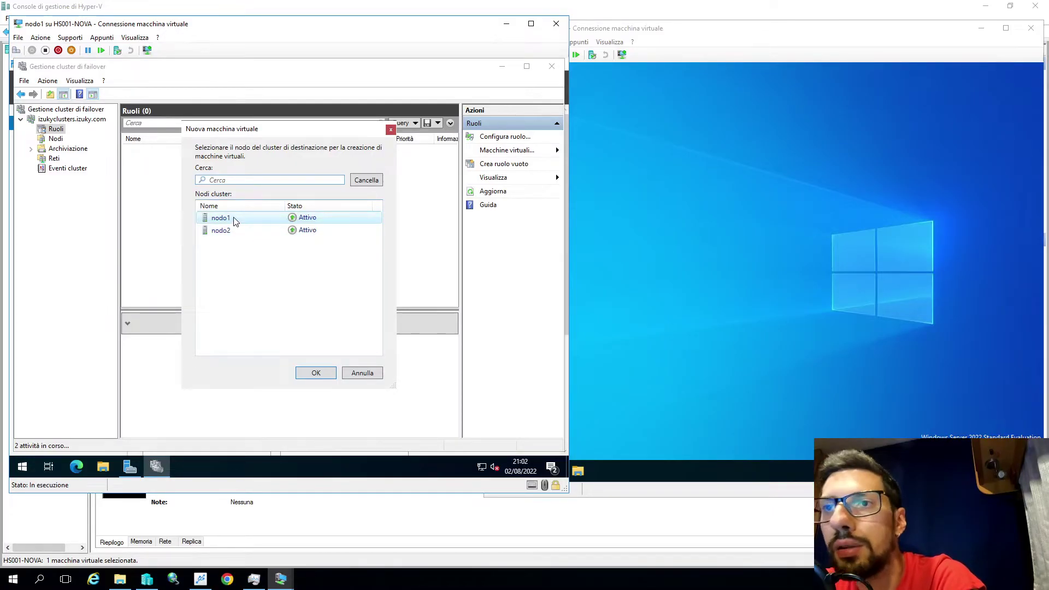
{"action": "double_click", "coordinate": [235, 221]}
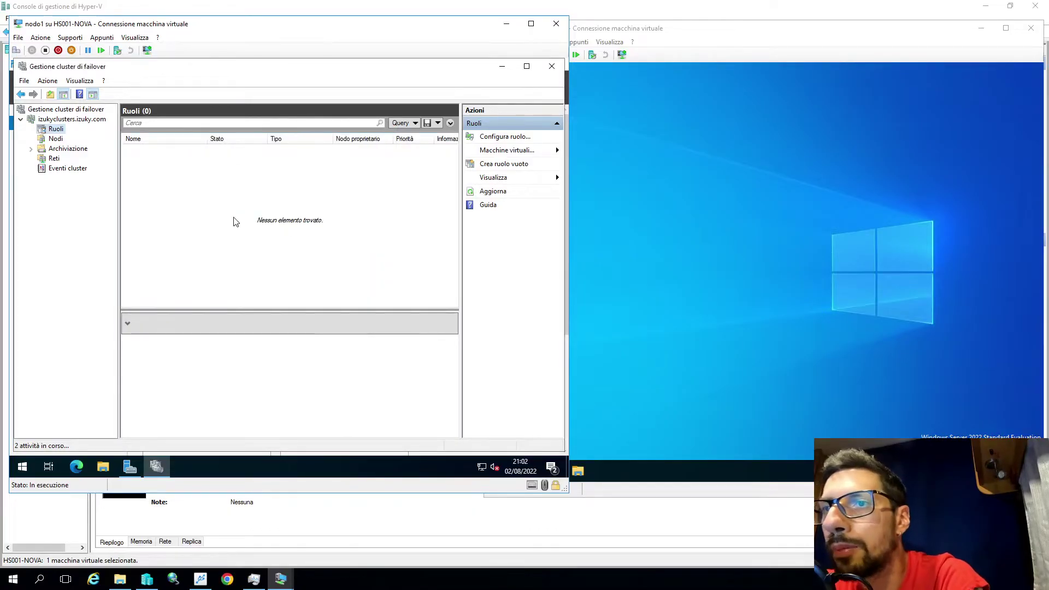
Step: Name the new virtual machine vm1 and store it in a different location, C:\ClusterStorage\Volume1
{"action": "type", "text": "vm1"}
{"action": "left_click", "coordinate": [204, 260]}
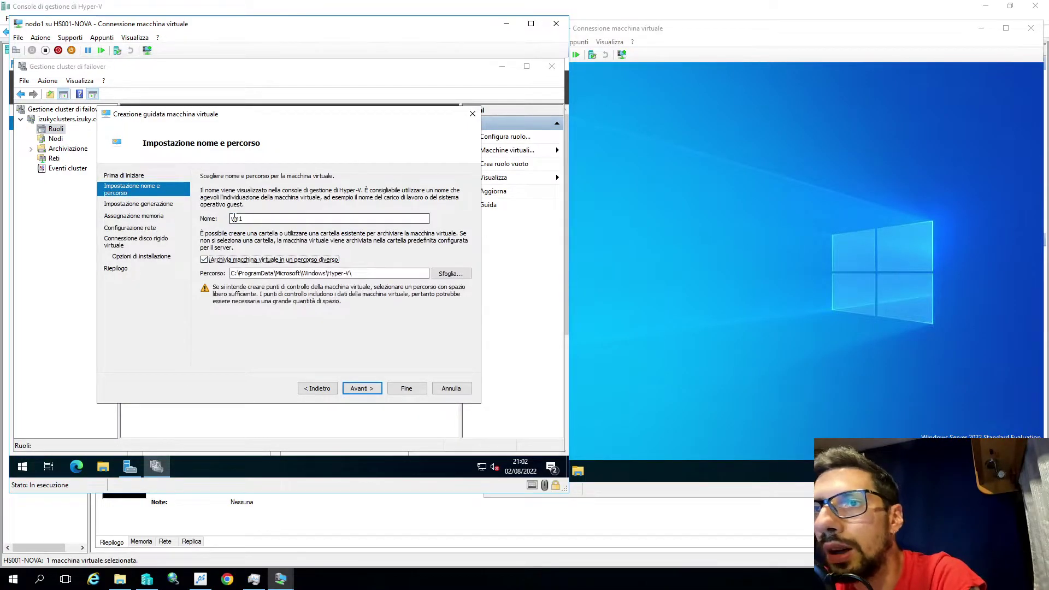
{"action": "double_click", "coordinate": [320, 273]}
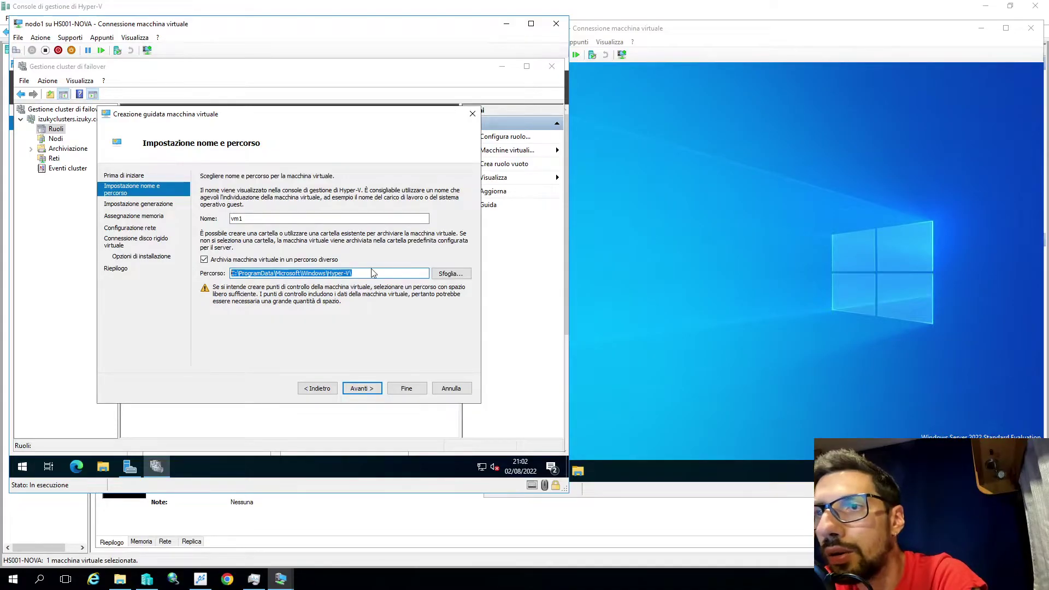
{"action": "left_click", "coordinate": [447, 273]}
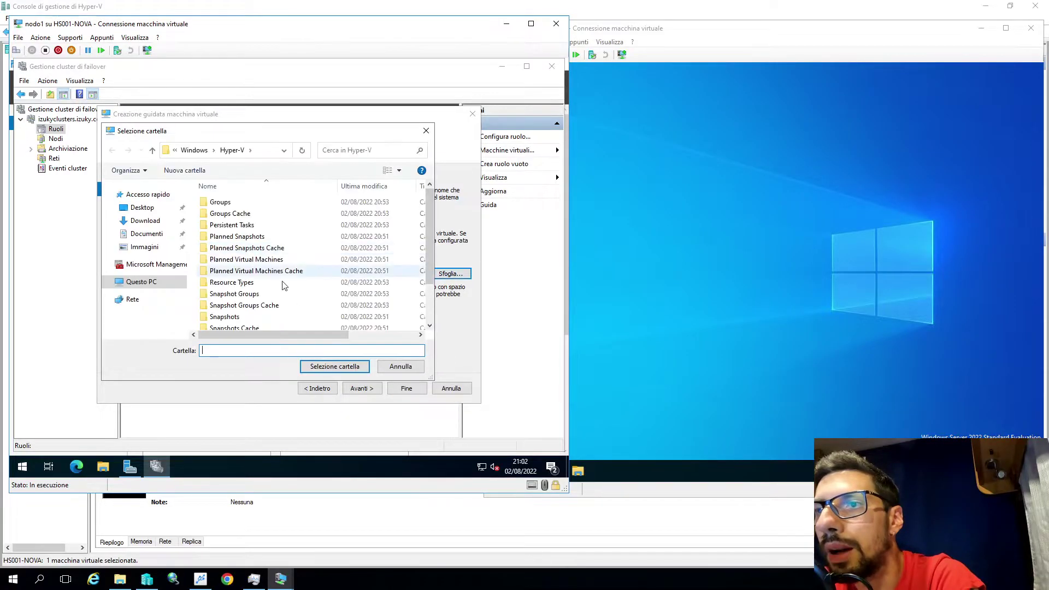
{"action": "left_click", "coordinate": [124, 281]}
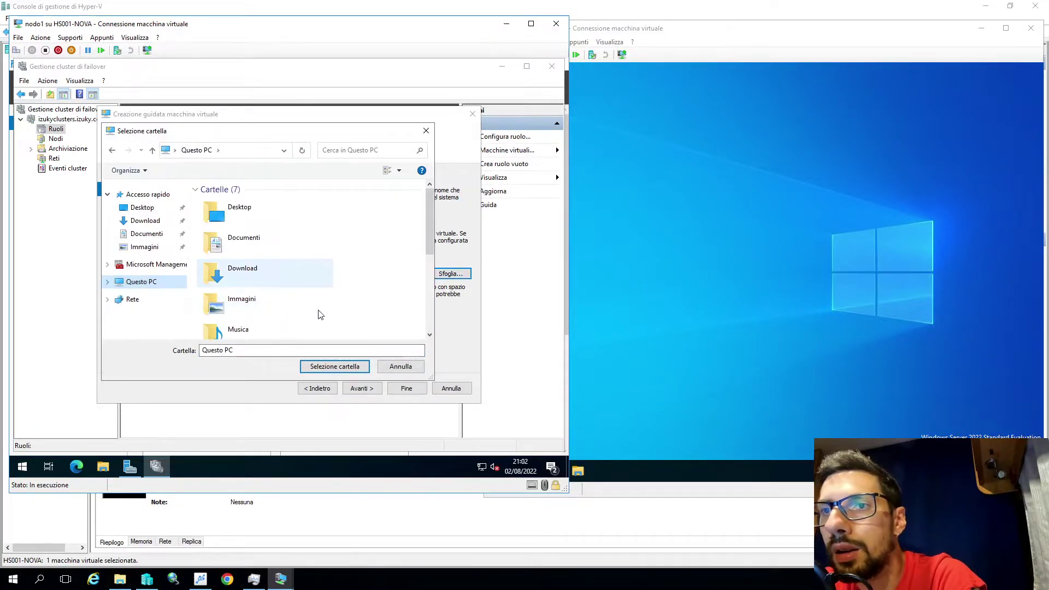
{"action": "scroll", "coordinate": [319, 315], "scroll_direction": "down", "scroll_amount": 3}
{"action": "double_click", "coordinate": [241, 282]}
{"action": "double_click", "coordinate": [229, 202]}
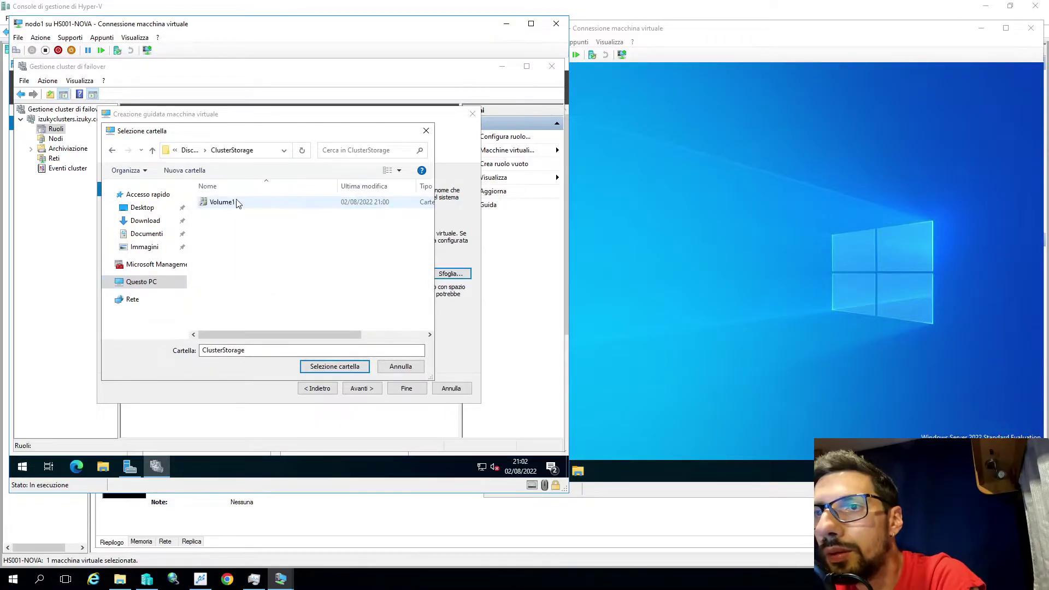
{"action": "double_click", "coordinate": [229, 202]}
{"action": "left_click", "coordinate": [334, 366]}
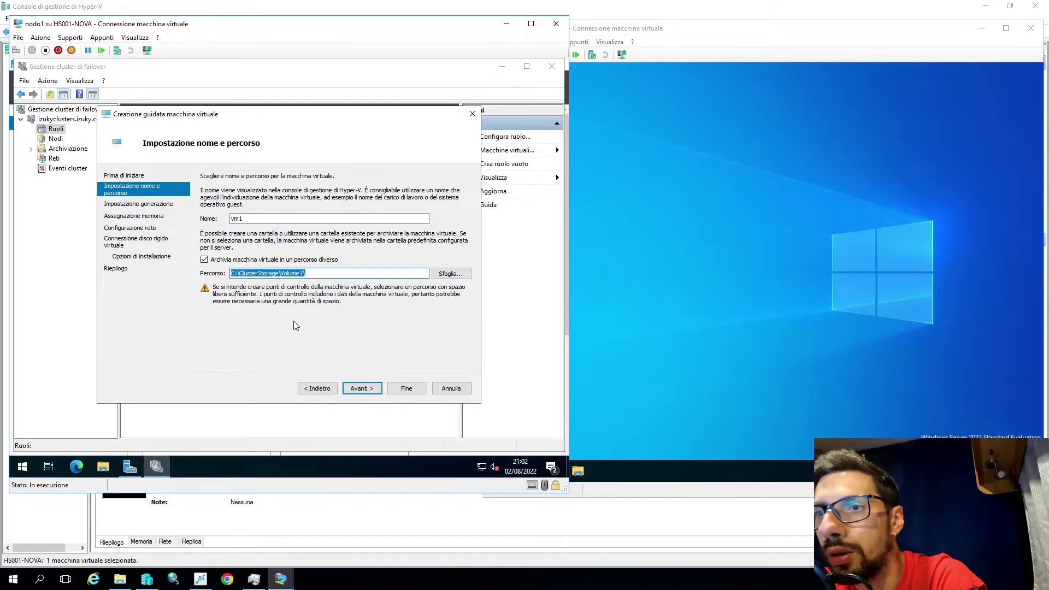
Step: Create vm1 as Generation 1 with 50 MB of memory, no network connection, a new 127 GB vm1.vhdx disk and no operating system installation
{"action": "left_click", "coordinate": [363, 389]}
{"action": "left_click", "coordinate": [363, 389]}
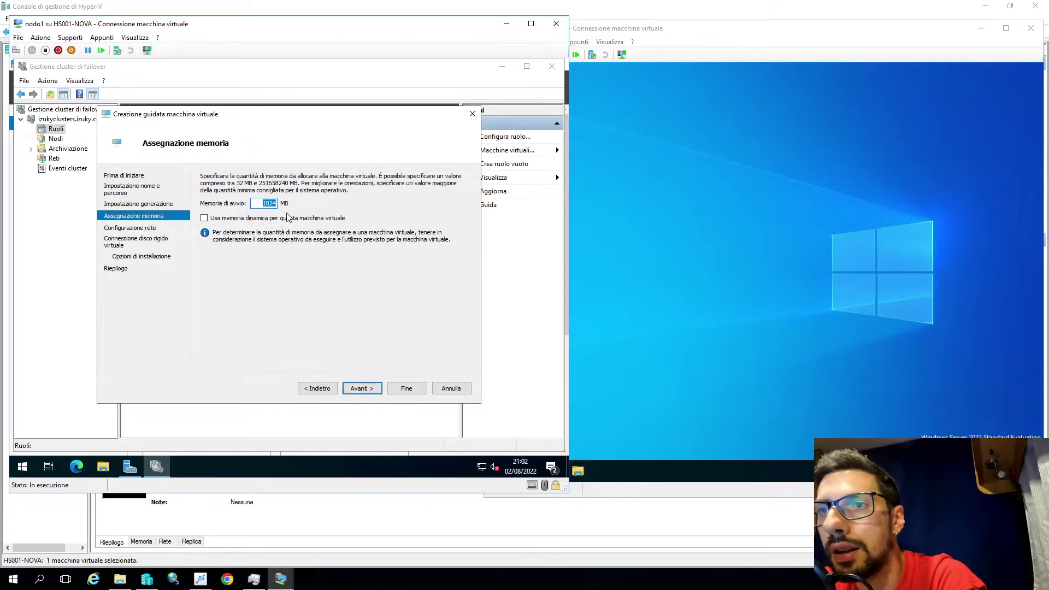
{"action": "left_click", "coordinate": [370, 390]}
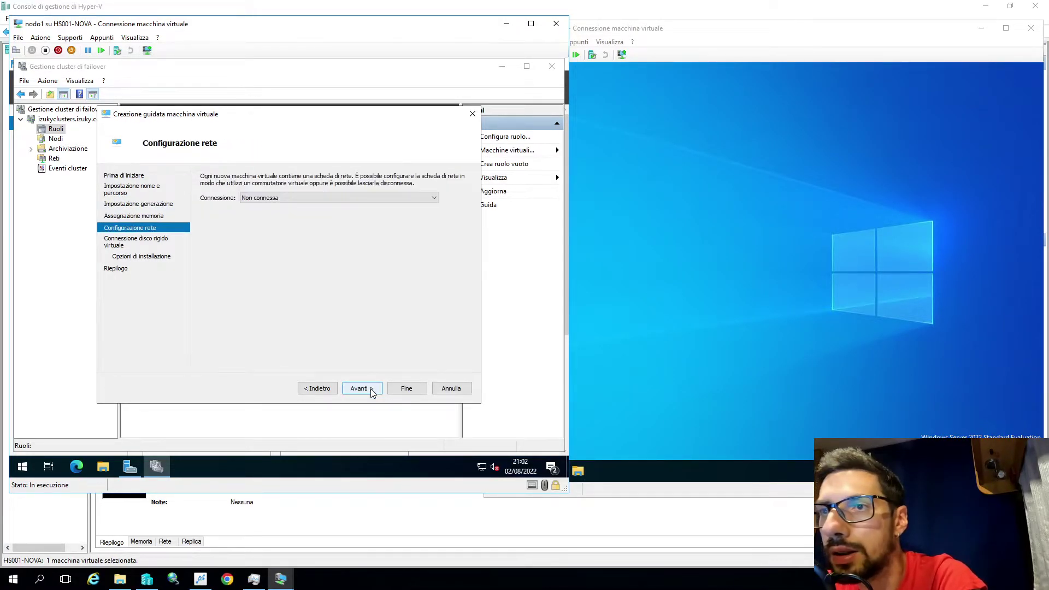
{"action": "left_click", "coordinate": [361, 389]}
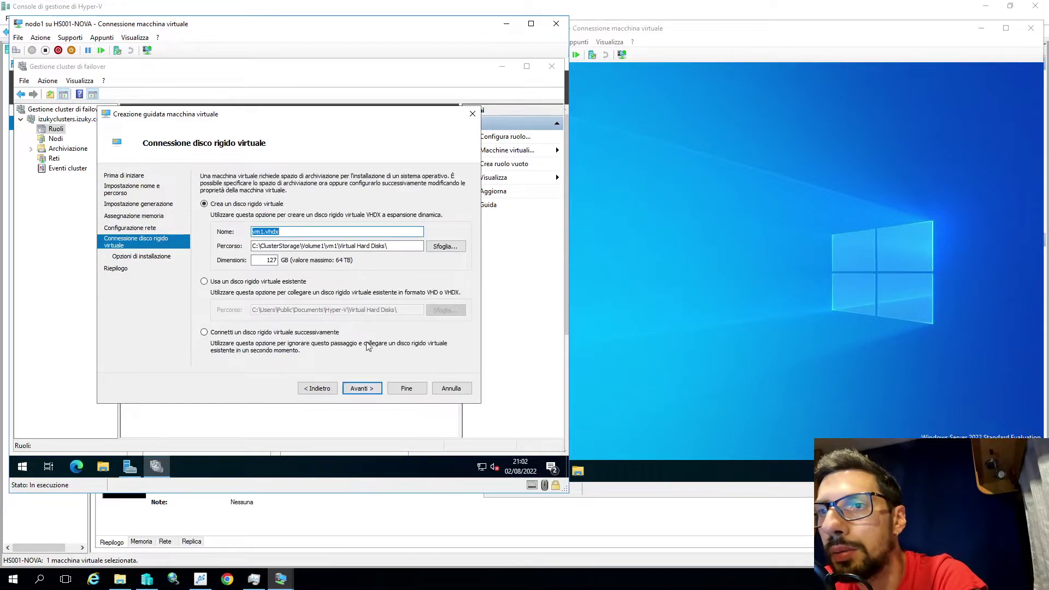
{"action": "left_click", "coordinate": [358, 390]}
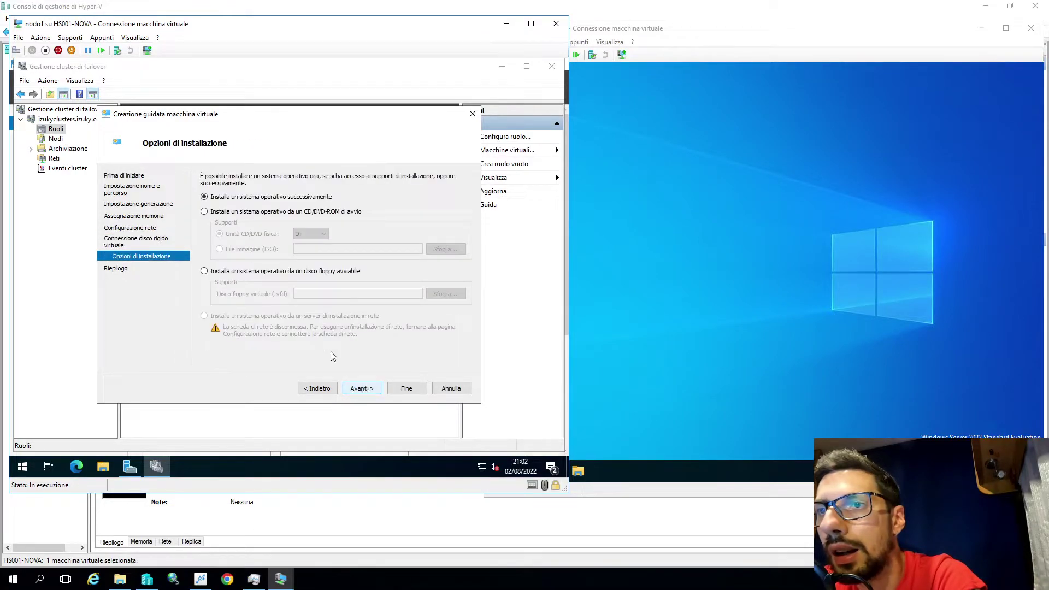
{"action": "left_click", "coordinate": [370, 393]}
{"action": "left_click", "coordinate": [407, 390]}
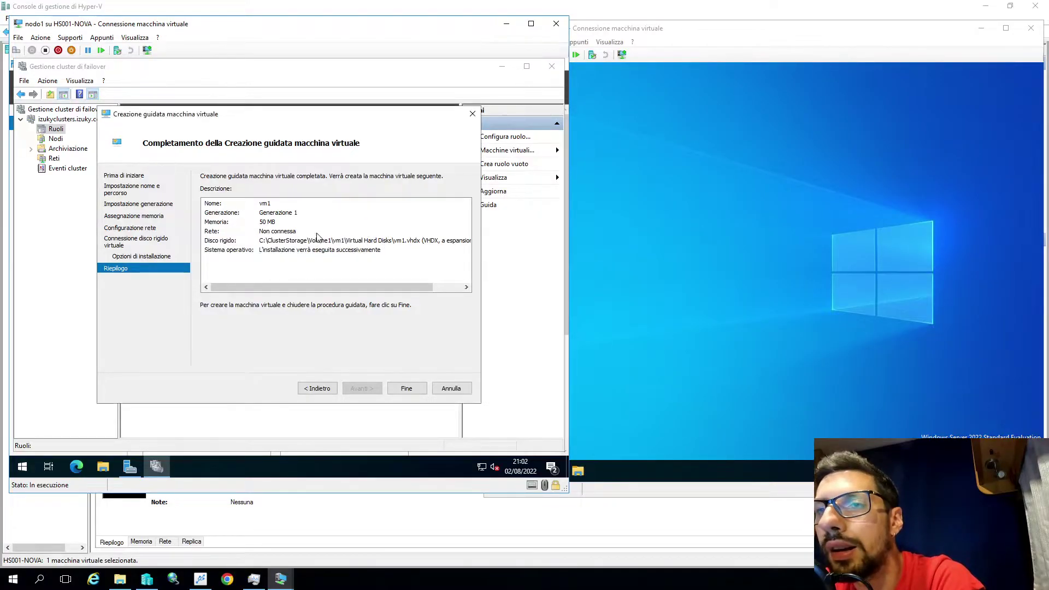
Step: Start creating another clustered virtual machine with nodo2 as the target node
{"action": "left_click", "coordinate": [553, 153]}
{"action": "left_click", "coordinate": [491, 154]}
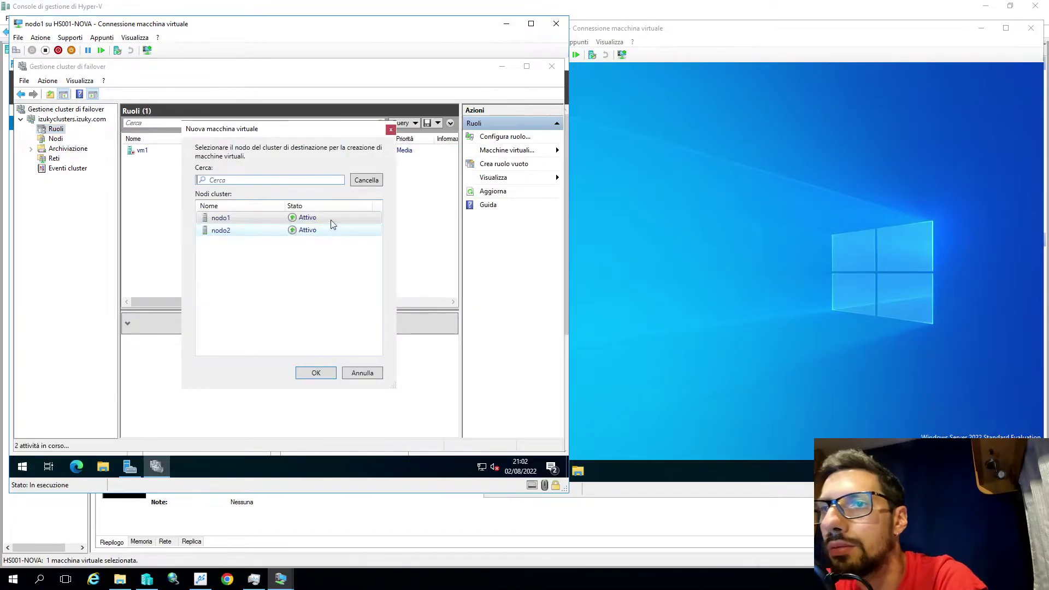
{"action": "double_click", "coordinate": [257, 230]}
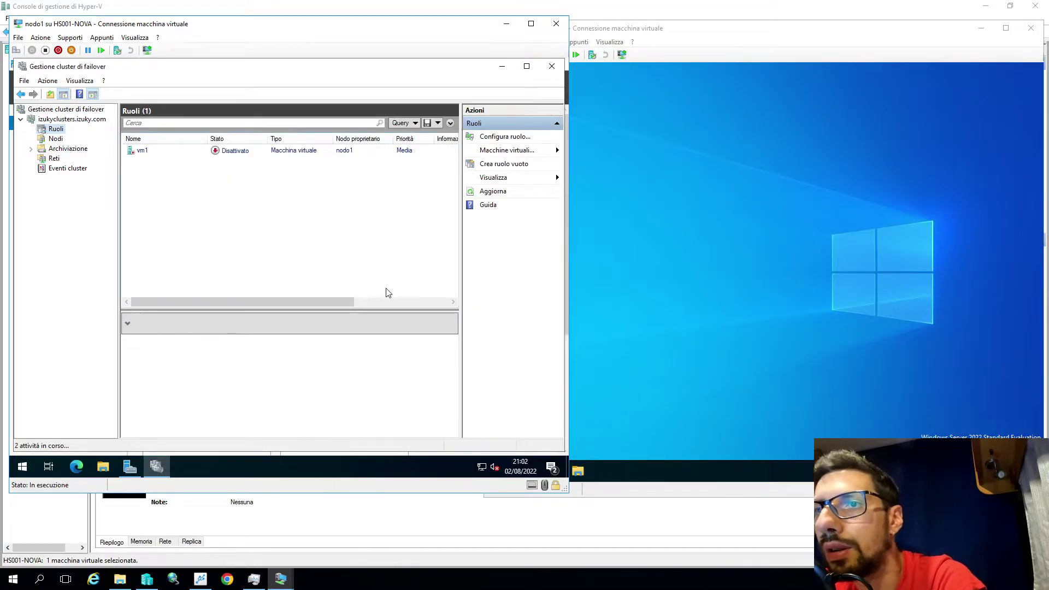
Step: Start the clustered virtual machines vm1, vm2 and vm3
{"action": "left_click", "coordinate": [143, 150]}
{"action": "right_click", "coordinate": [141, 150]}
{"action": "key", "text": "Escape"}
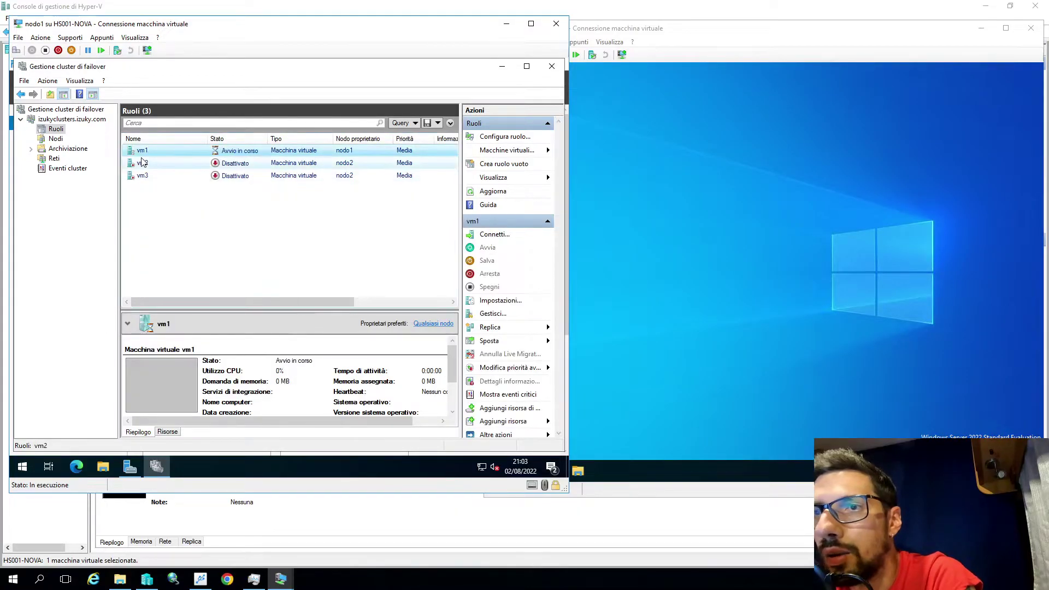
{"action": "right_click", "coordinate": [141, 159]}
{"action": "left_click", "coordinate": [156, 177]}
{"action": "right_click", "coordinate": [140, 181]}
{"action": "left_click", "coordinate": [158, 196]}
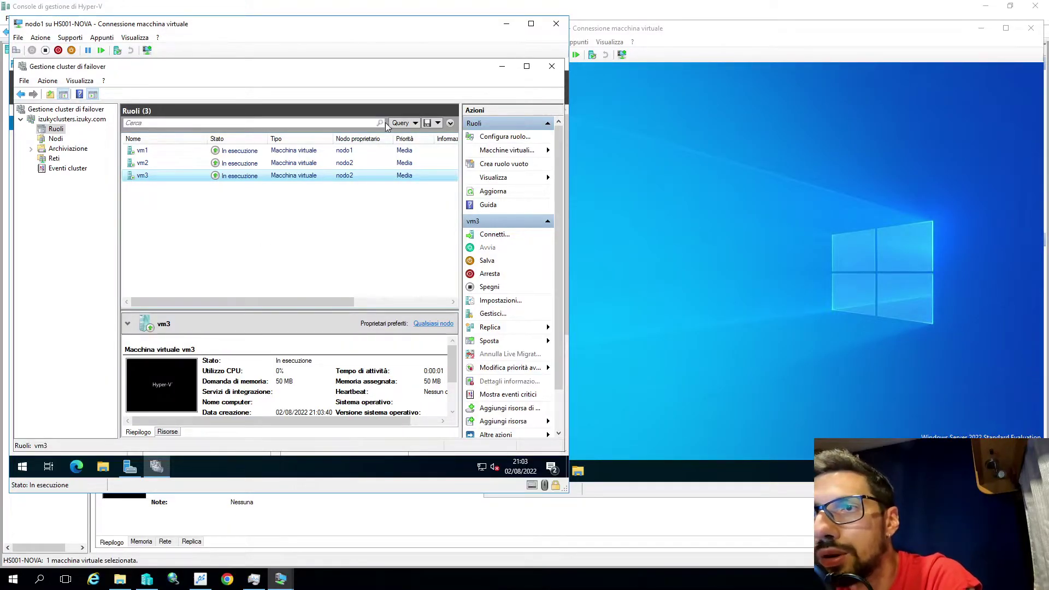
Step: Open vm1's properties, try ticking both nodo1 and nodo2 as preferred owners, and clear both selections
{"action": "left_click", "coordinate": [362, 162]}
{"action": "left_click", "coordinate": [362, 150]}
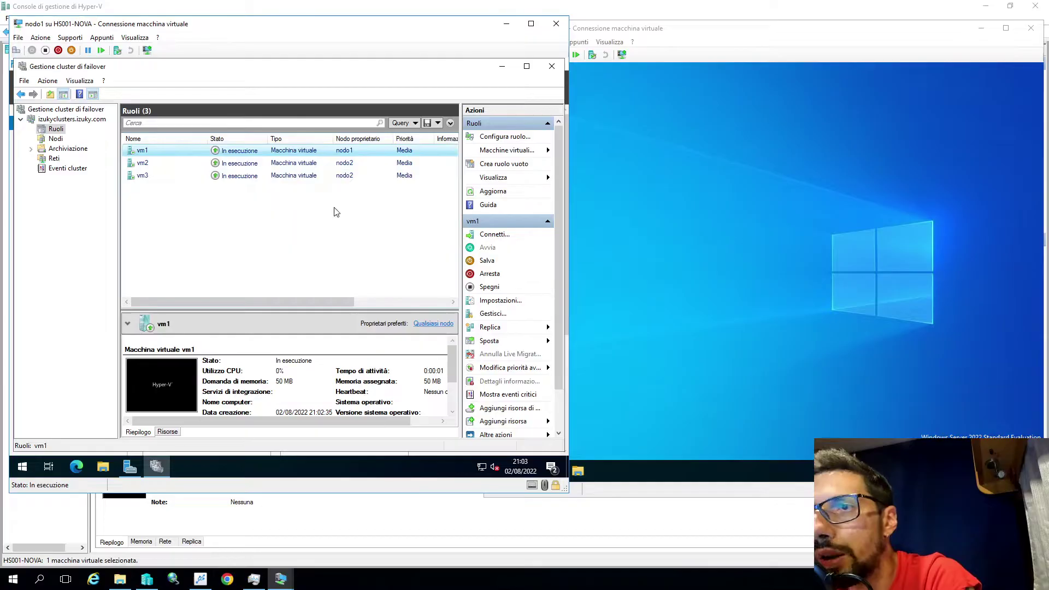
{"action": "right_click", "coordinate": [161, 152]}
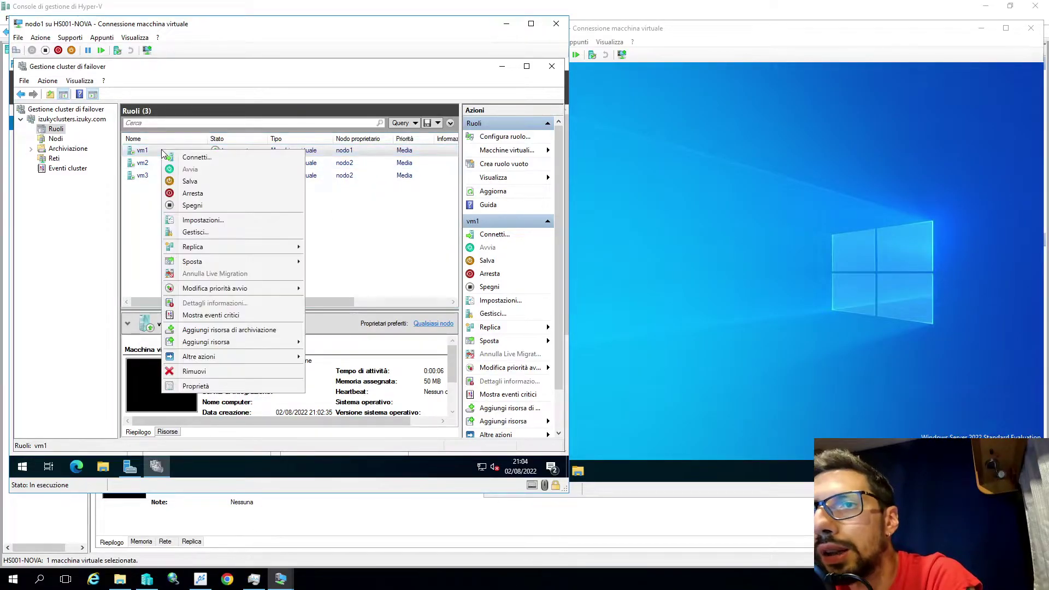
{"action": "left_click", "coordinate": [194, 386]}
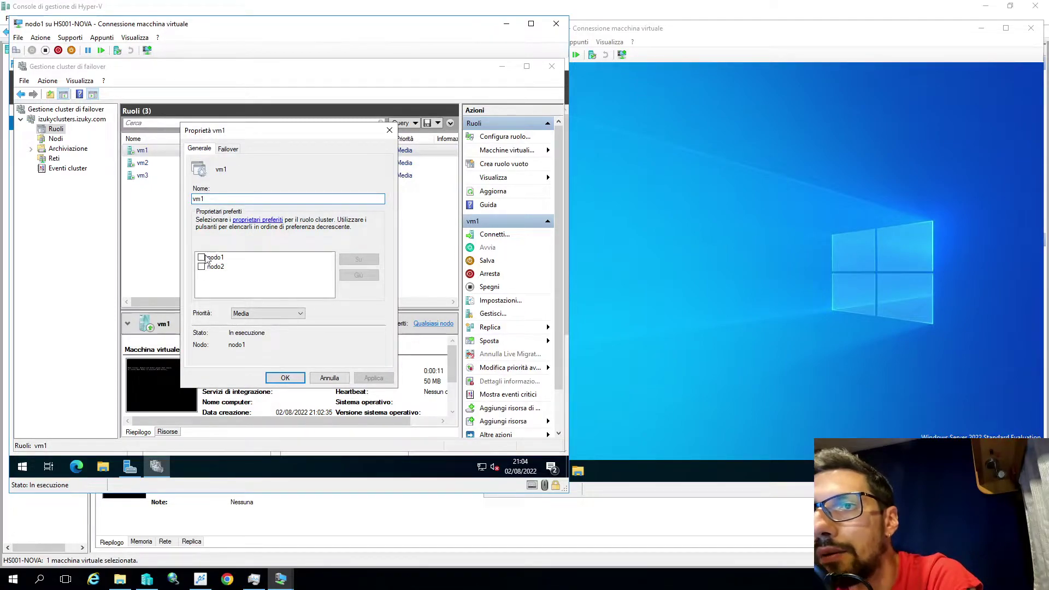
{"action": "left_click", "coordinate": [216, 266]}
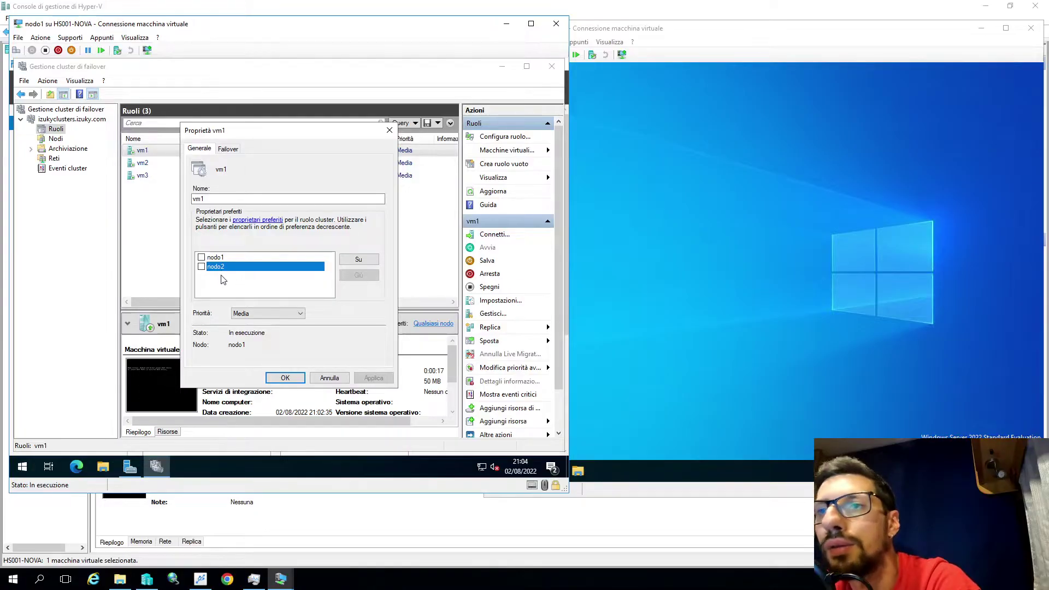
{"action": "left_click", "coordinate": [201, 257]}
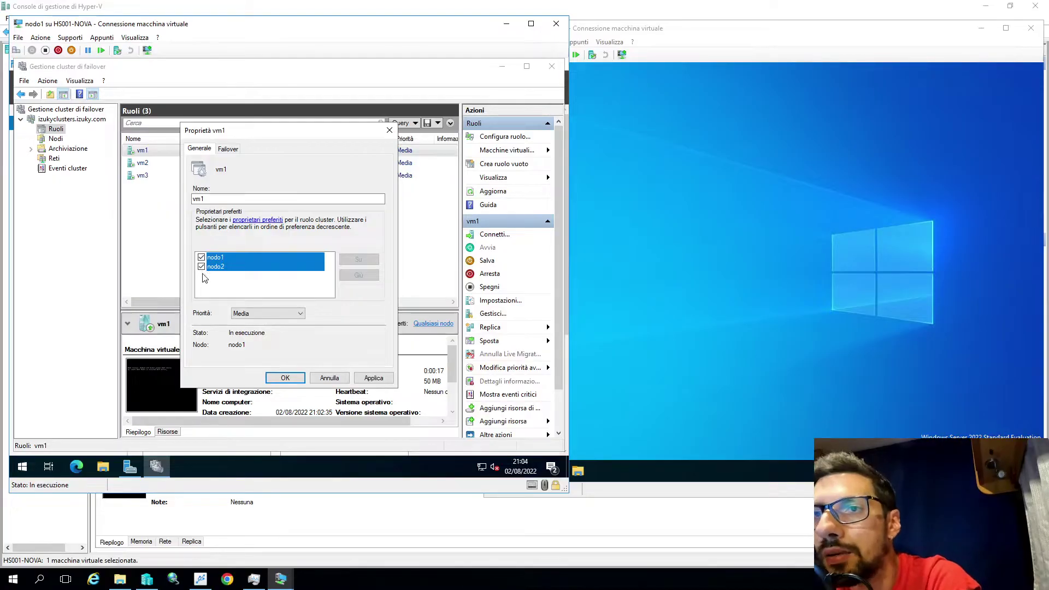
{"action": "left_click", "coordinate": [201, 266]}
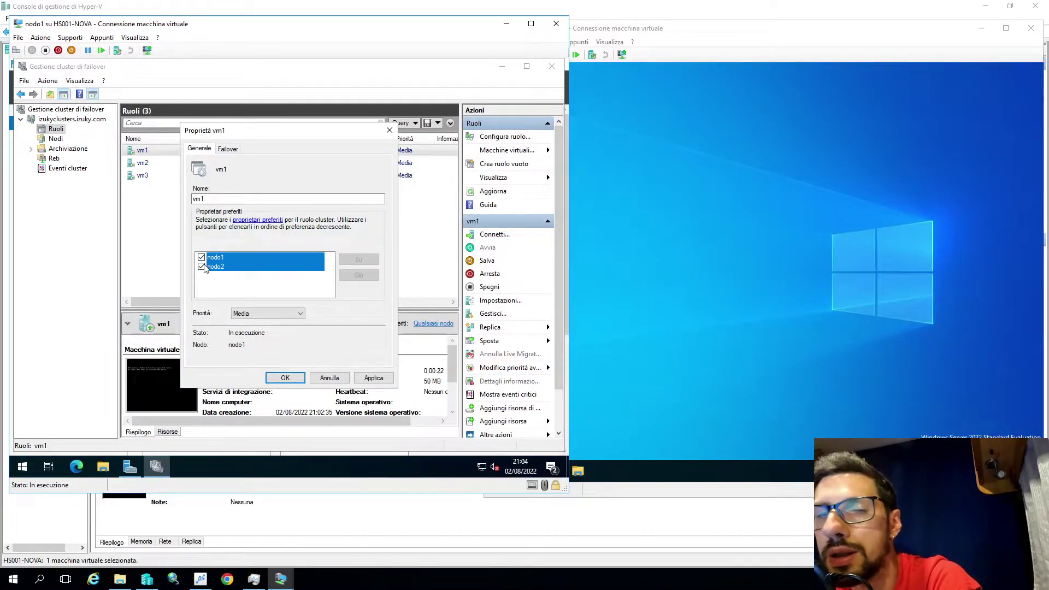
{"action": "left_click", "coordinate": [202, 272]}
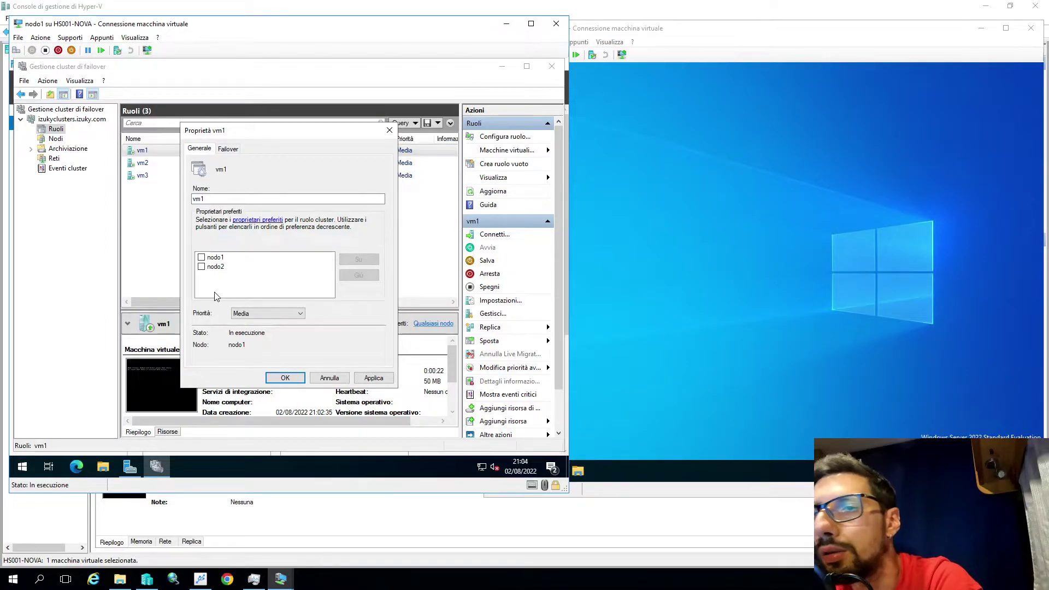
Step: Try making nodo2 the preferred owner of vm1, moving it above nodo1 in the order, and close the properties
{"action": "left_click", "coordinate": [221, 267]}
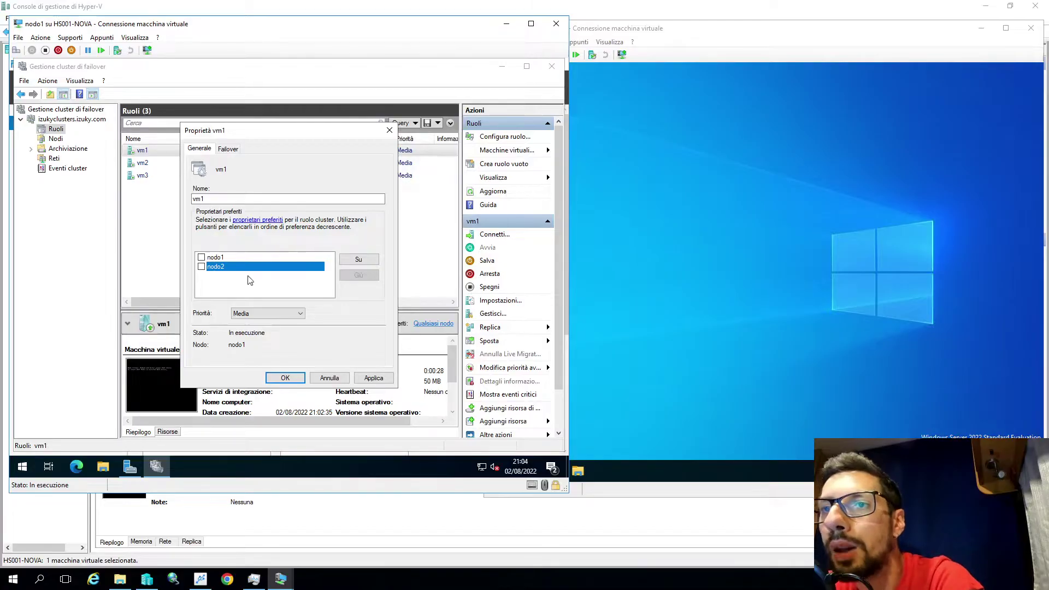
{"action": "left_click", "coordinate": [201, 258]}
{"action": "left_click", "coordinate": [202, 260]}
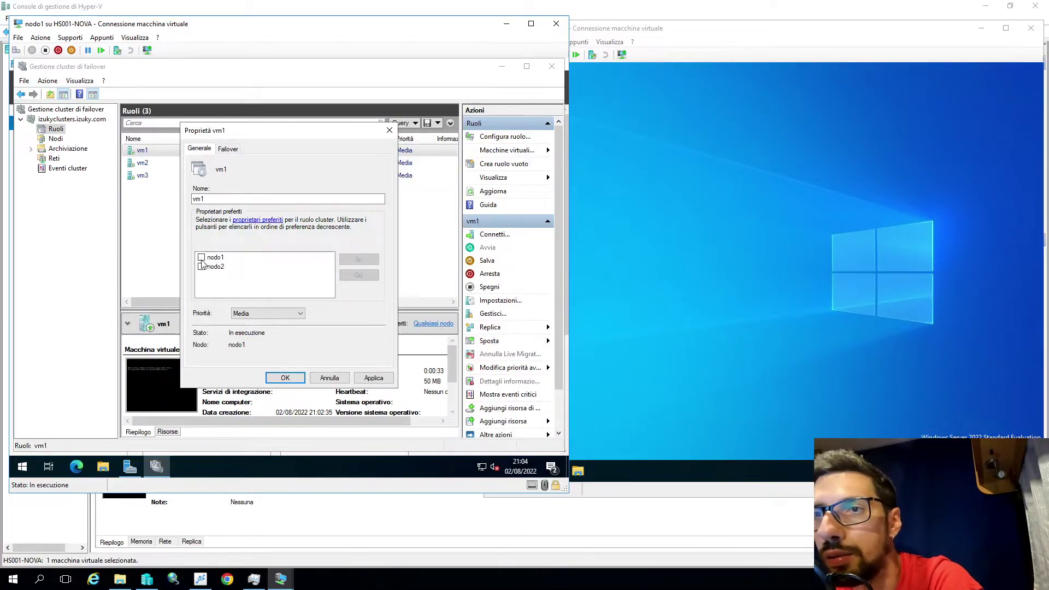
{"action": "left_click", "coordinate": [225, 268]}
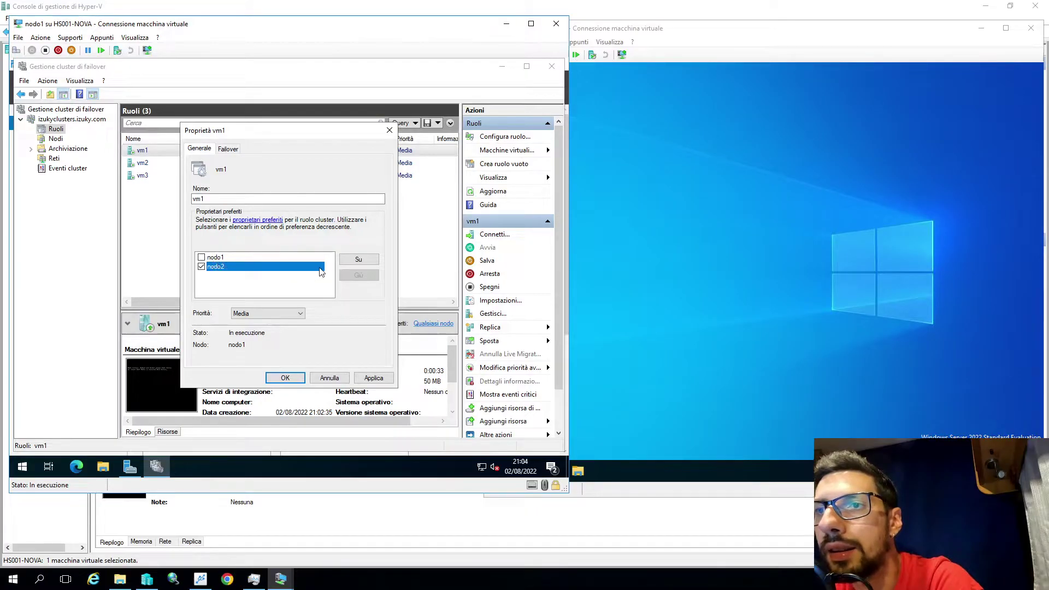
{"action": "left_click", "coordinate": [358, 261]}
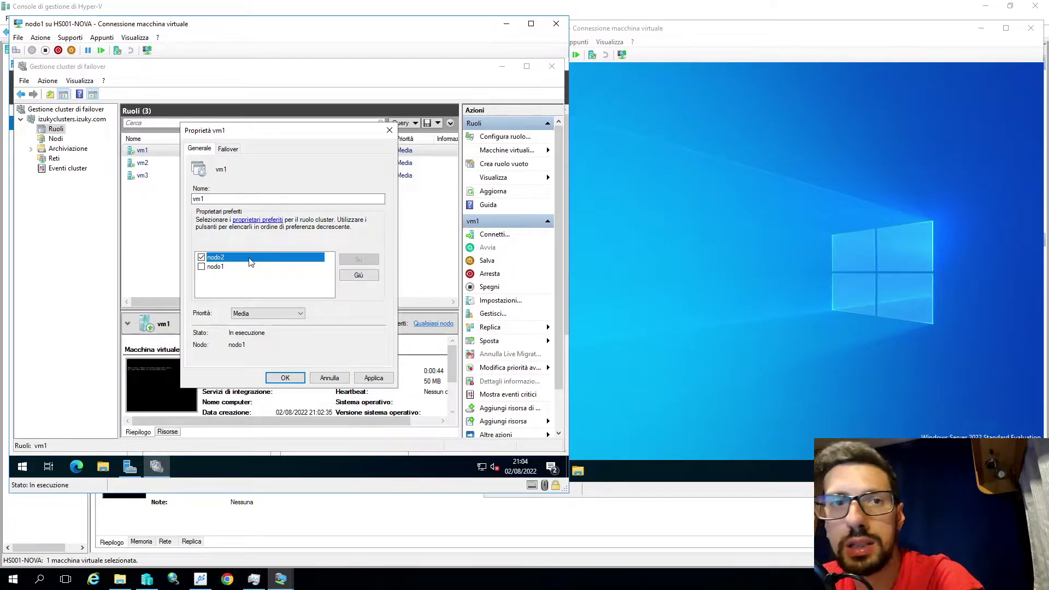
{"action": "left_click", "coordinate": [232, 267]}
{"action": "left_click", "coordinate": [289, 378]}
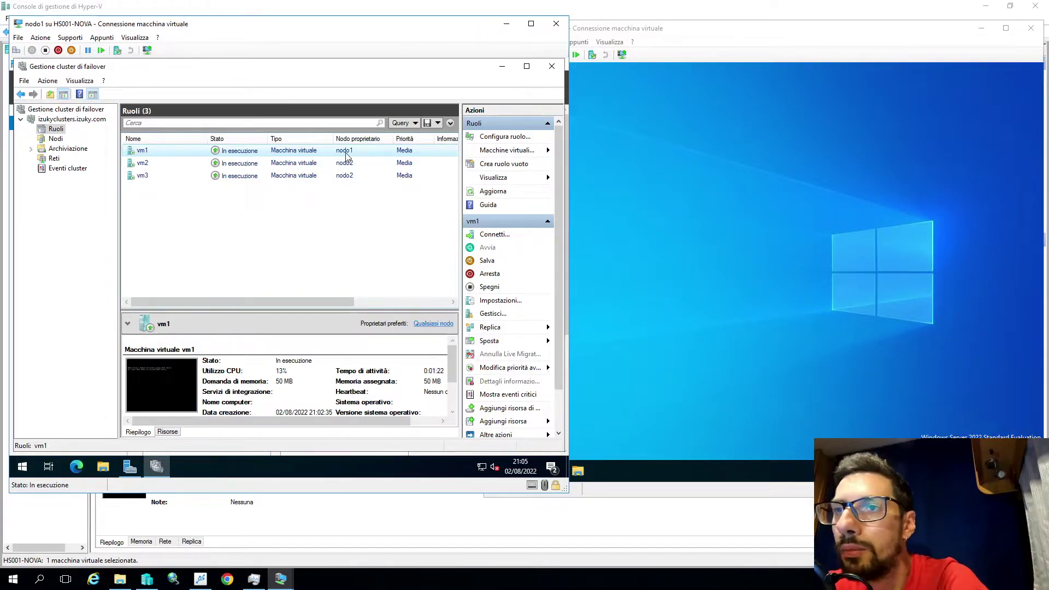
Step: Check which destination nodes are offered for a live migration of vm1, and cancel the move
{"action": "right_click", "coordinate": [333, 158]}
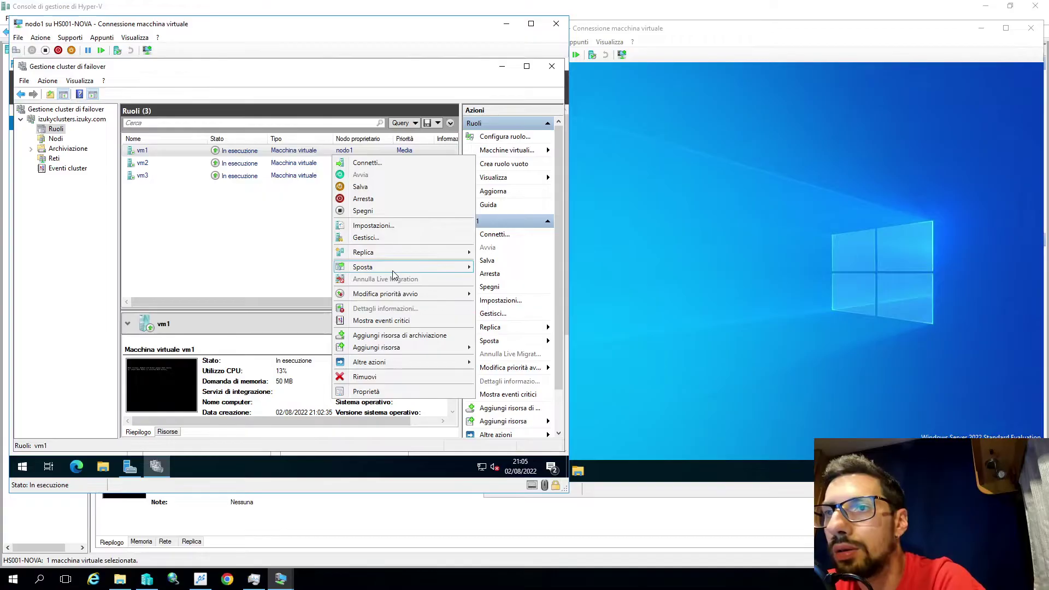
{"action": "mouse_move", "coordinate": [392, 271]}
{"action": "mouse_move", "coordinate": [276, 267]}
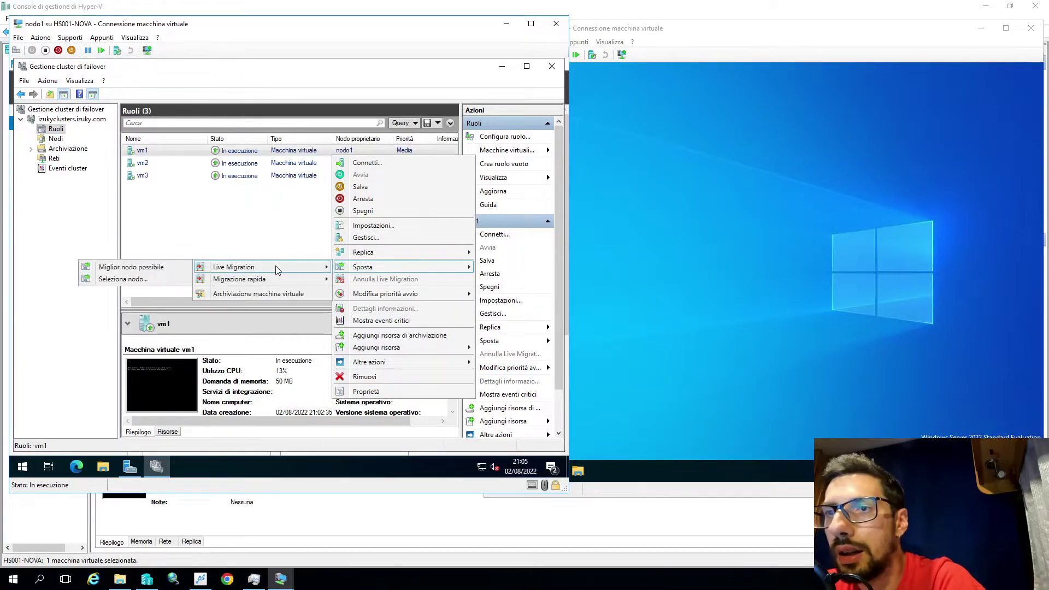
{"action": "left_click", "coordinate": [151, 279]}
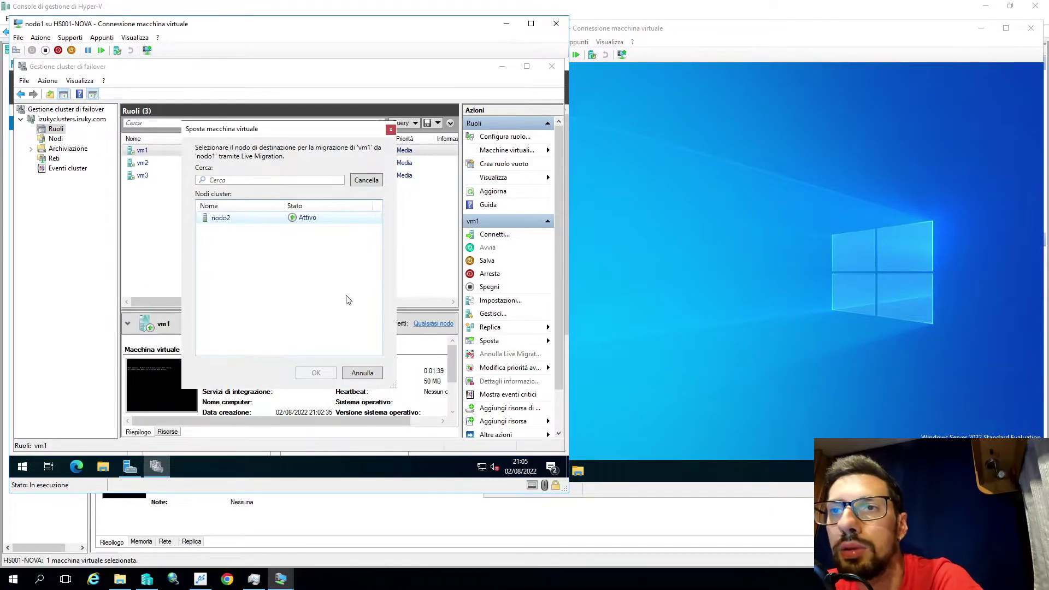
{"action": "left_click", "coordinate": [365, 376]}
Step: Review izukyclusters' automatic virtual machine balancing, trying the balance-on-node-join mode and returning to always balancing the load
{"action": "right_click", "coordinate": [86, 120]}
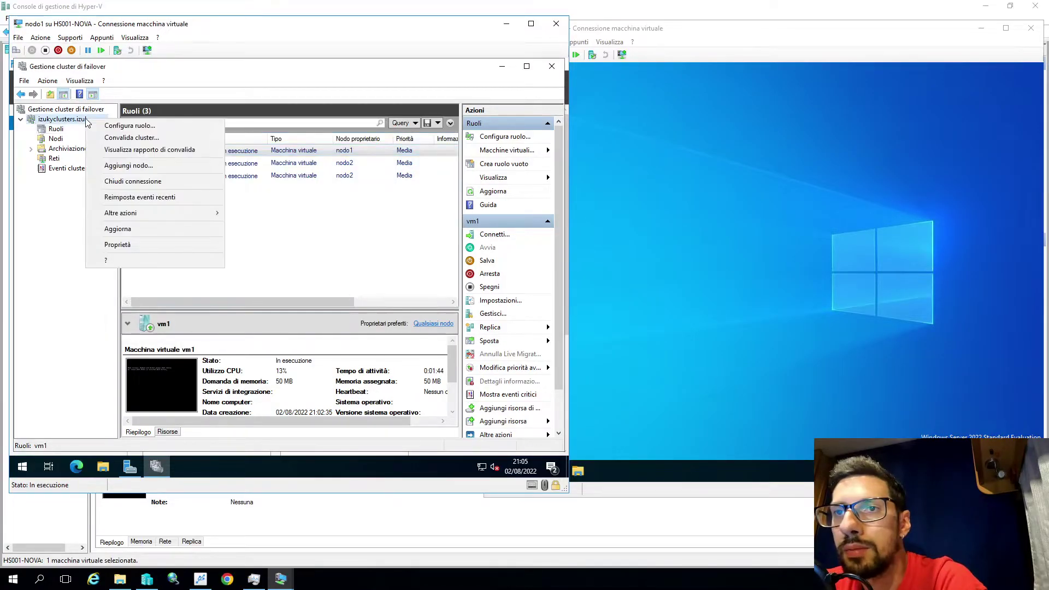
{"action": "left_click", "coordinate": [153, 244]}
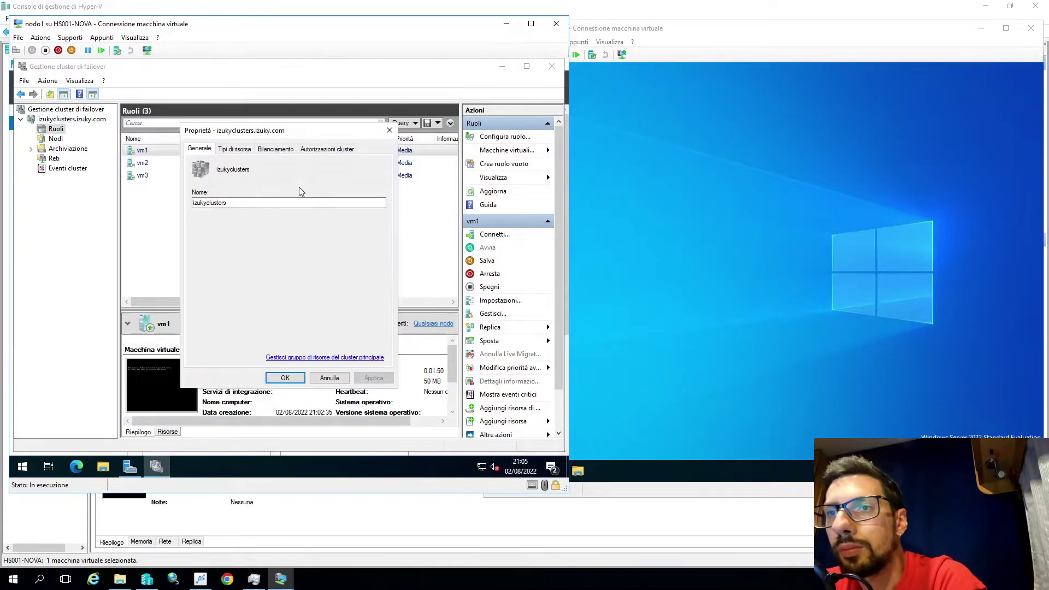
{"action": "left_click", "coordinate": [272, 155]}
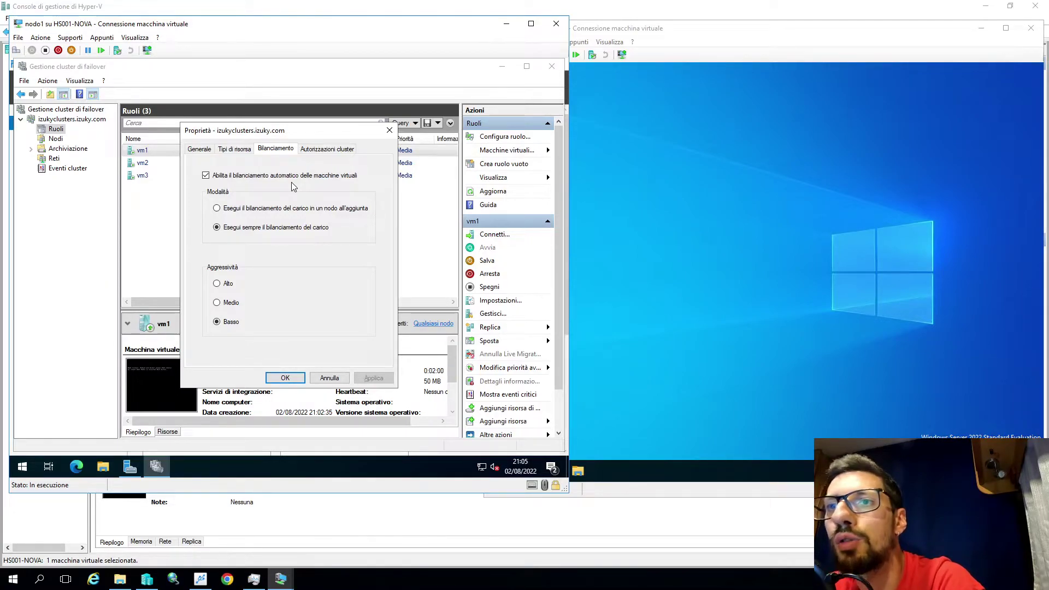
{"action": "left_click_drag", "start_coordinate": [335, 132], "coordinate": [274, 182]}
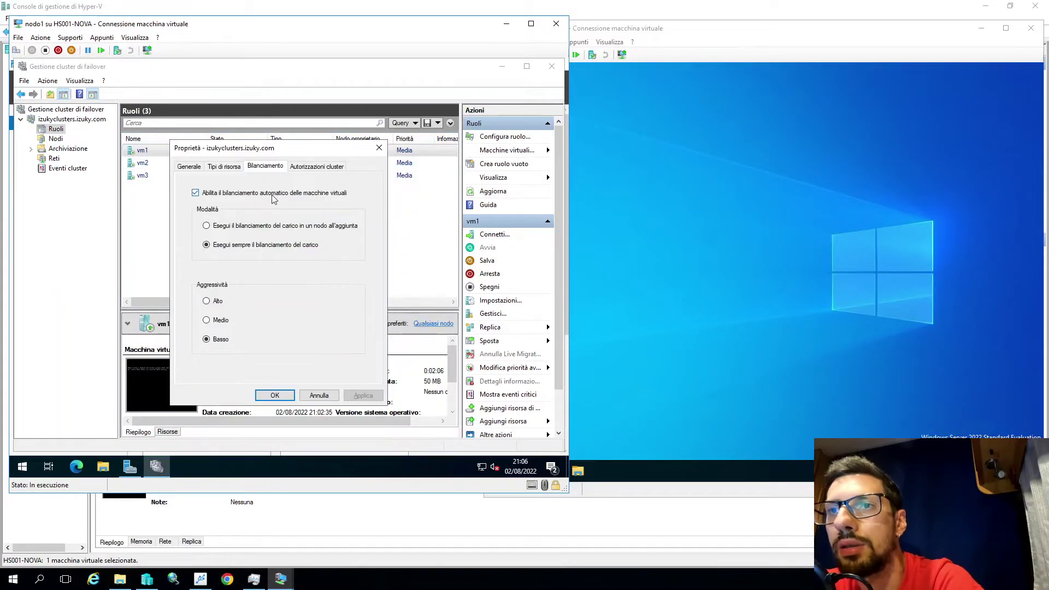
{"action": "left_click", "coordinate": [283, 227]}
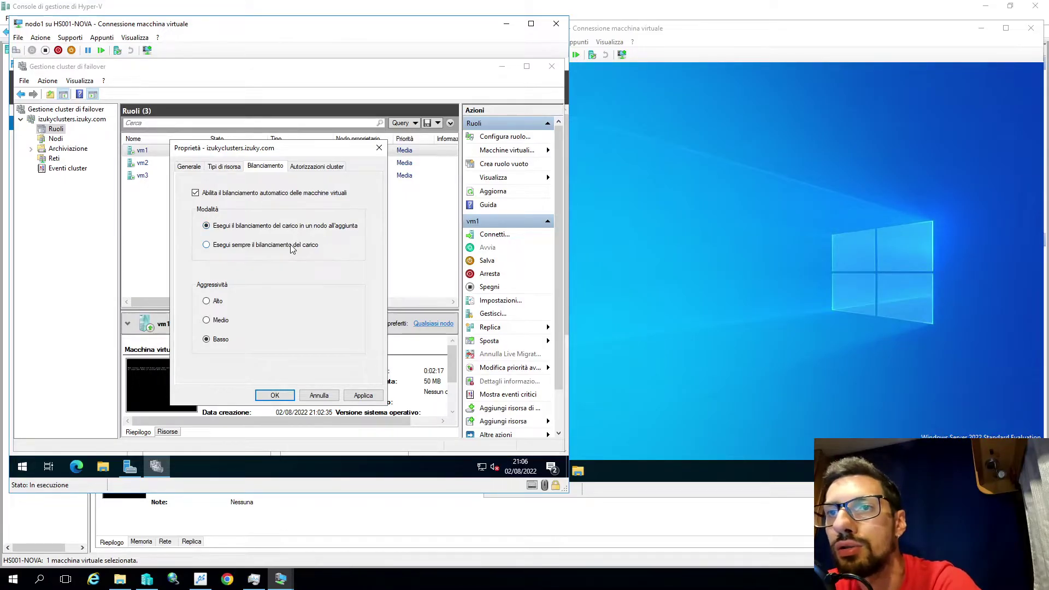
{"action": "left_click", "coordinate": [291, 248]}
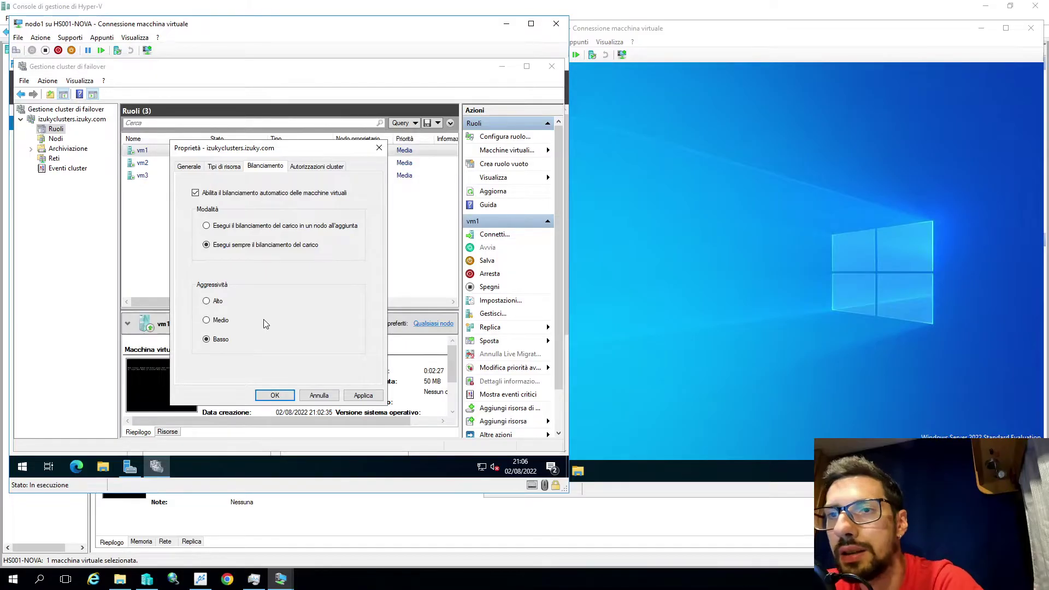
{"action": "key", "text": "Return"}
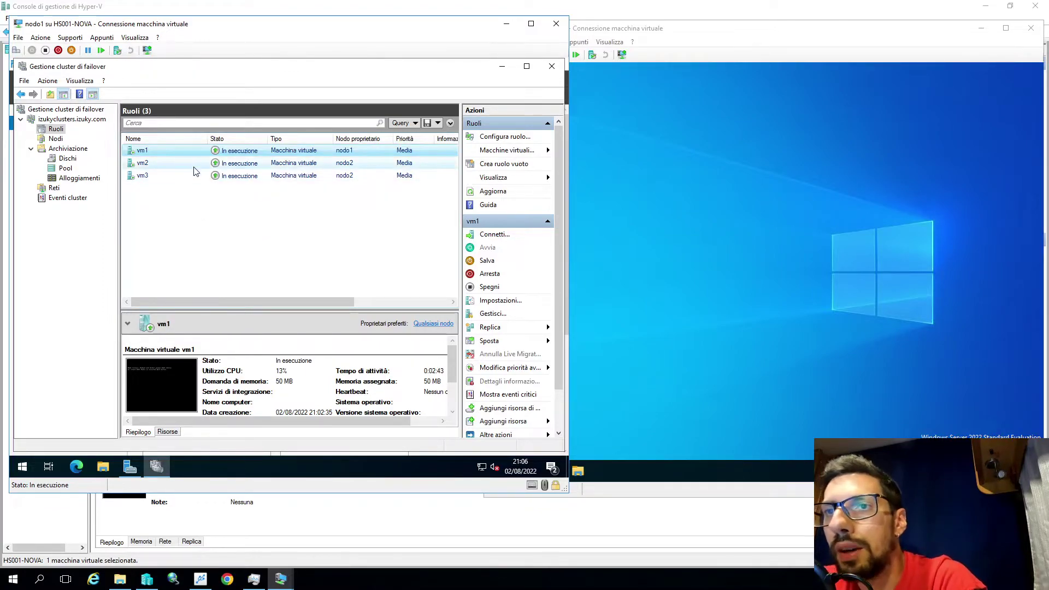
Step: Suspend the nodo2 virtual machine to simulate a failure of that cluster node
{"action": "left_click", "coordinate": [642, 203]}
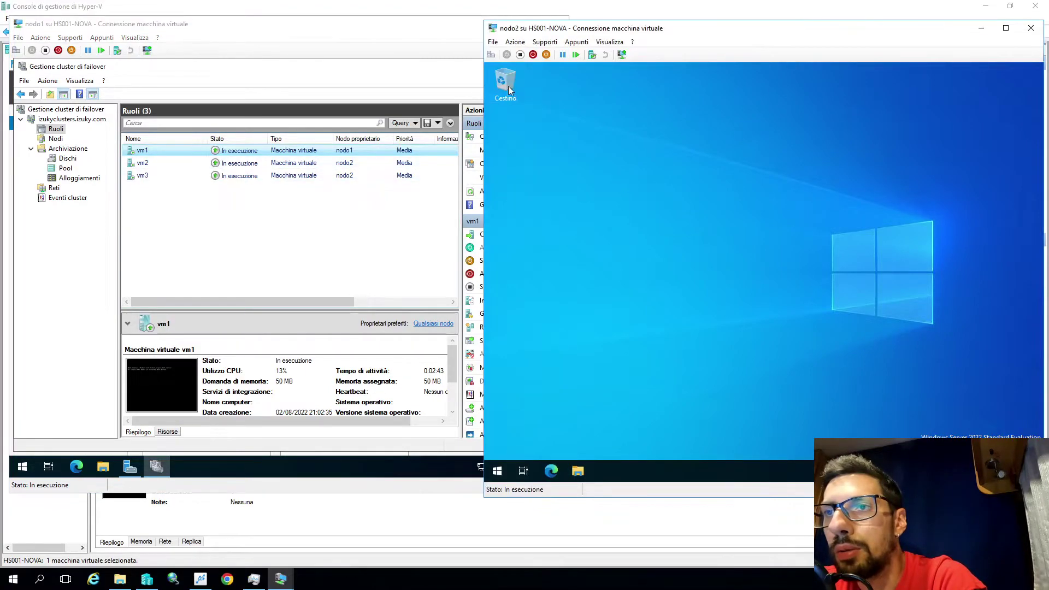
{"action": "left_click", "coordinate": [563, 55]}
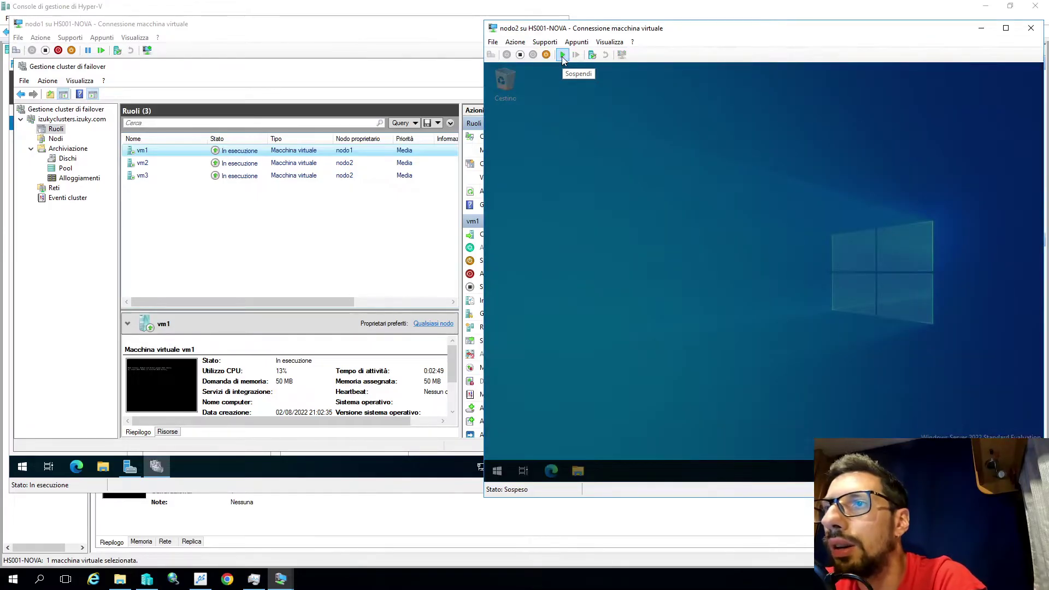
{"action": "left_click", "coordinate": [416, 230]}
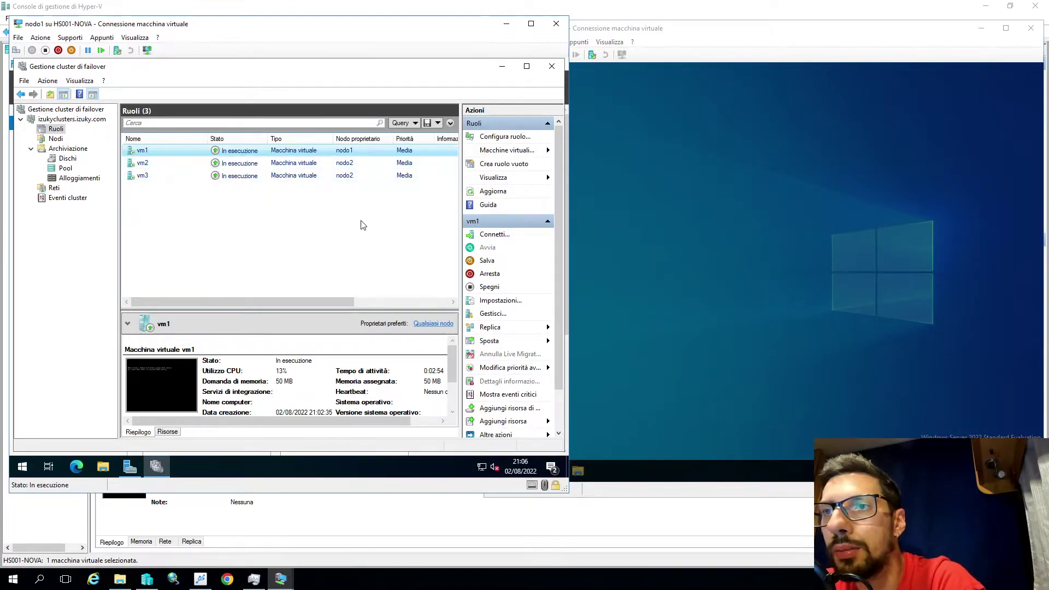
Step: Check the state of the vm2 and vm3 roles and of nodo2 in the cluster's node list
{"action": "left_click", "coordinate": [164, 163]}
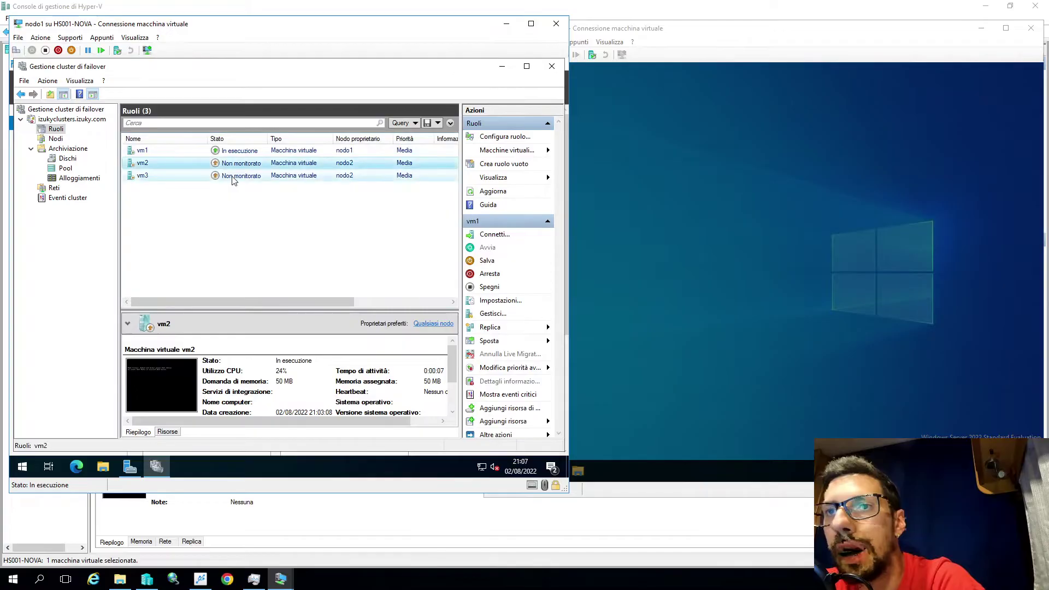
{"action": "left_click", "coordinate": [164, 175]}
{"action": "left_click", "coordinate": [56, 138]}
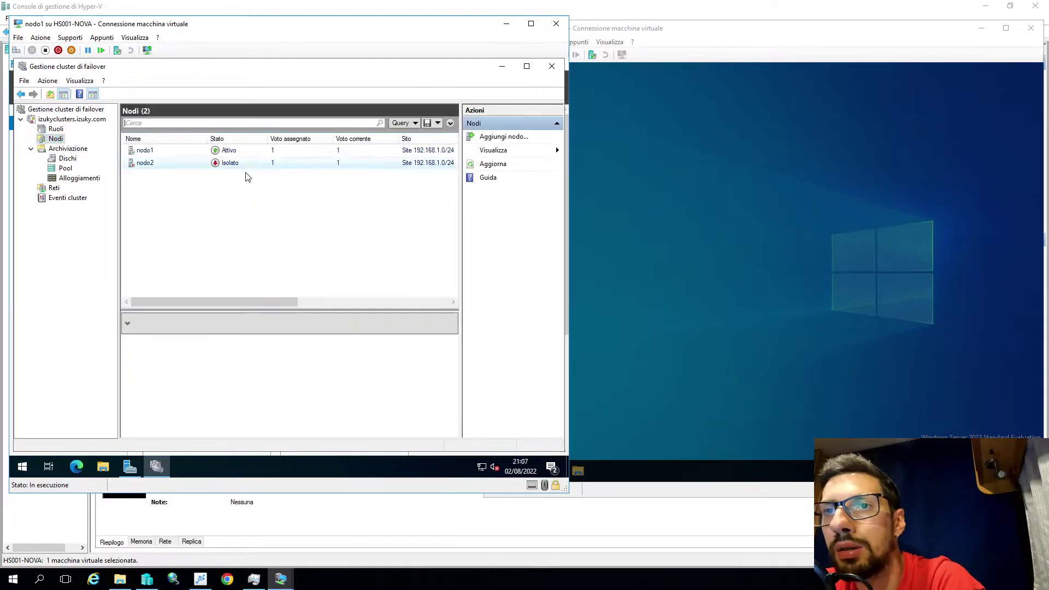
{"action": "left_click", "coordinate": [257, 164]}
{"action": "left_click", "coordinate": [289, 221]}
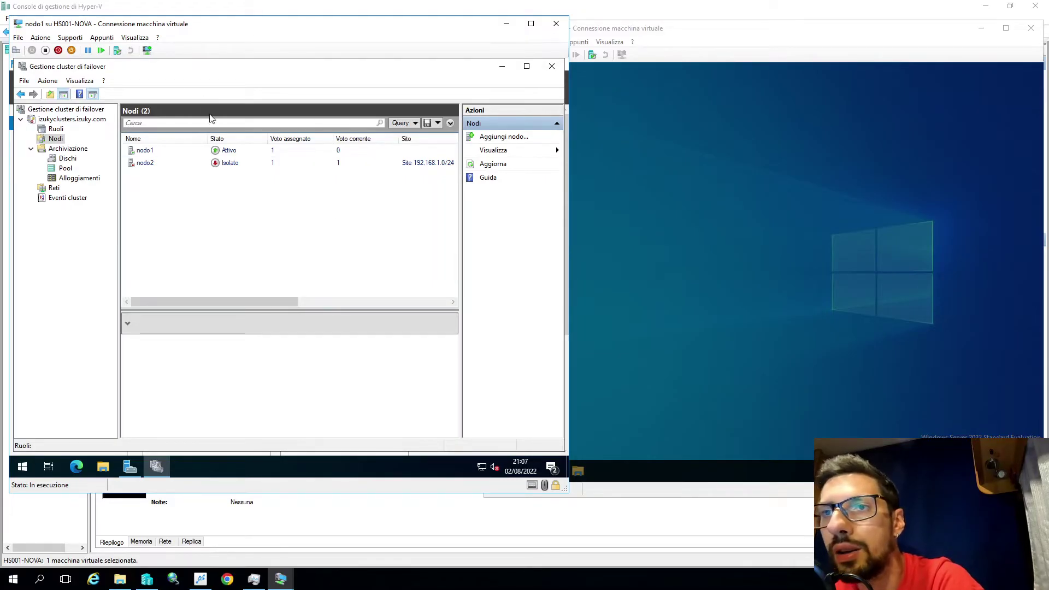
{"action": "left_click", "coordinate": [204, 164]}
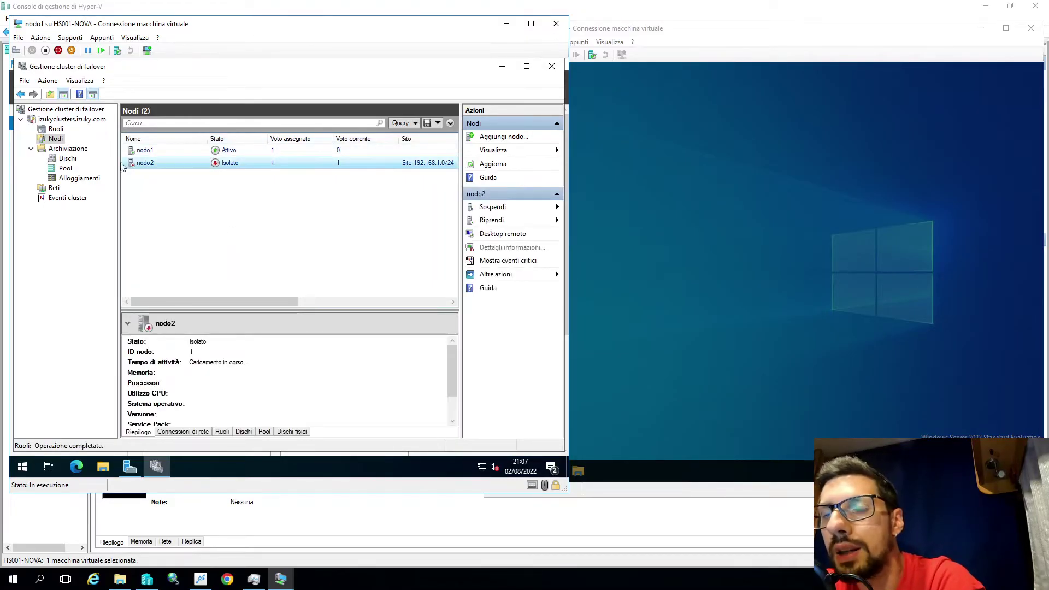
Step: Refresh the cluster roles and check the state and owner node of vm2 and vm3
{"action": "left_click", "coordinate": [57, 129]}
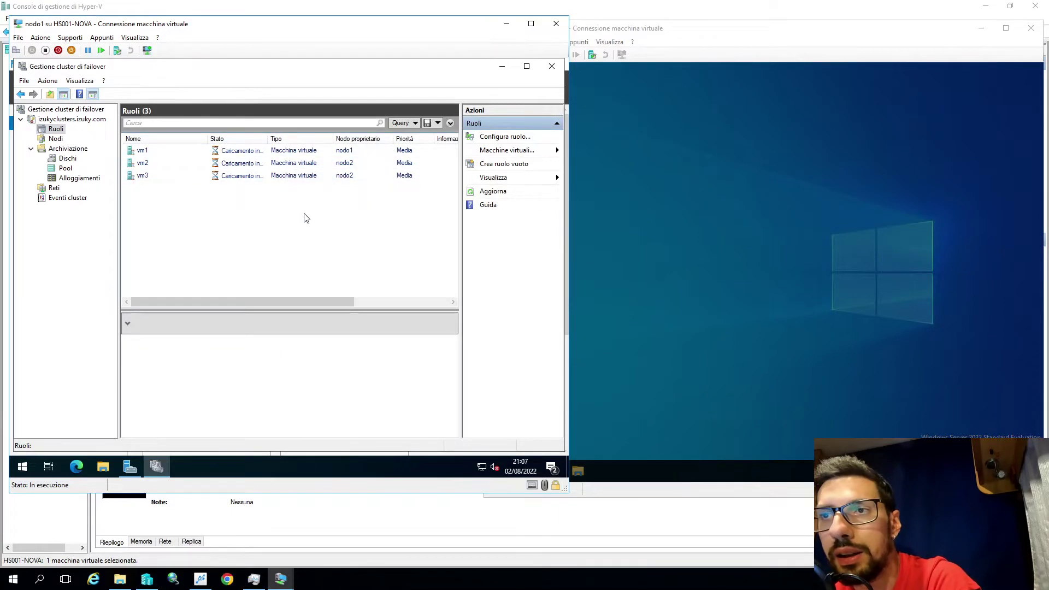
{"action": "left_click", "coordinate": [492, 191]}
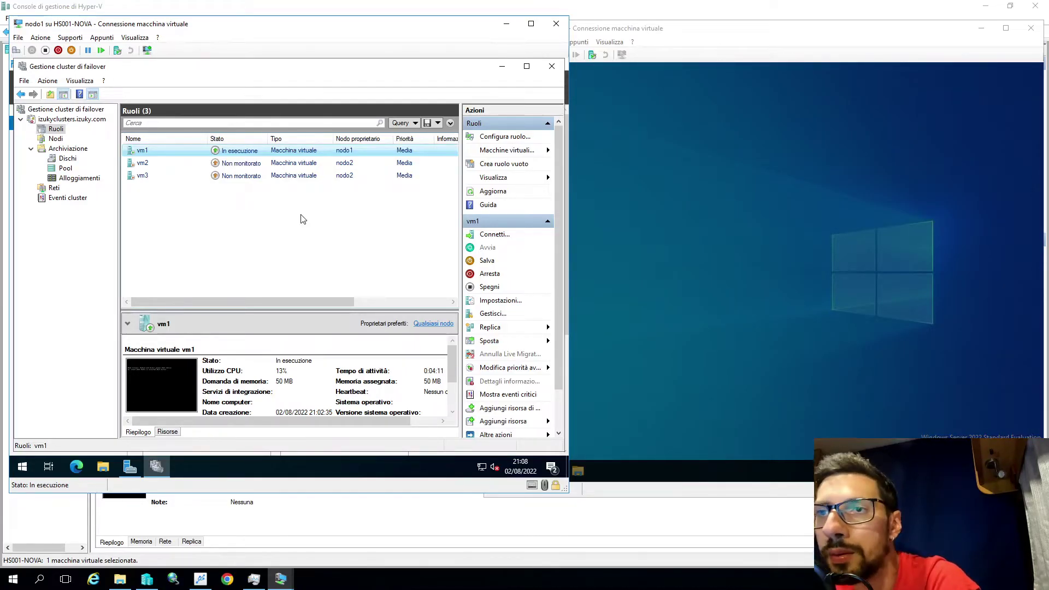
{"action": "left_click", "coordinate": [287, 164]}
{"action": "left_click", "coordinate": [288, 176]}
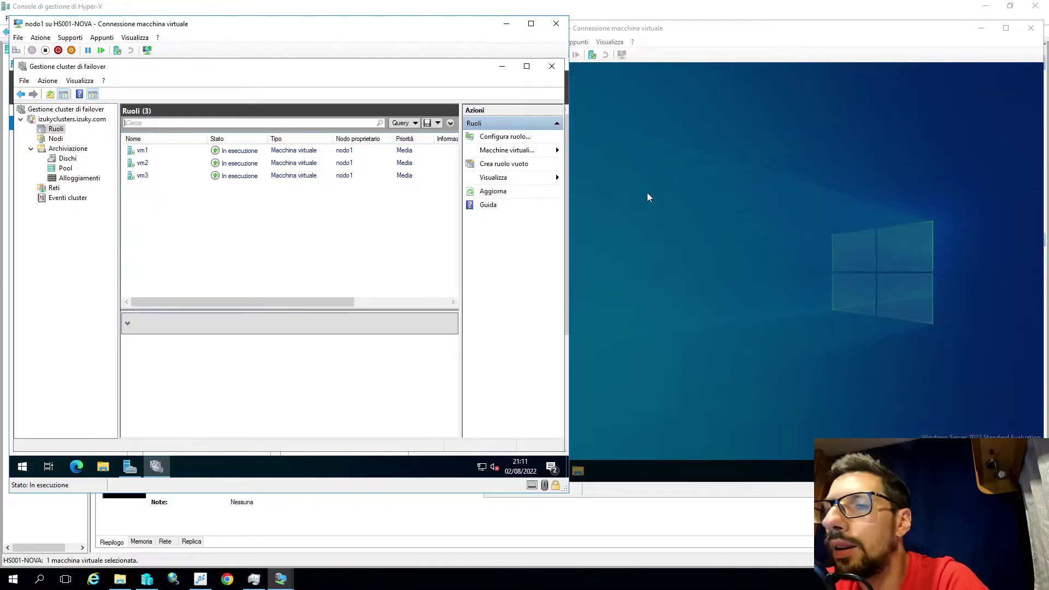
Step: Compare the cluster's node states with the owner nodes of the three virtual machines while nodo2 is suspended
{"action": "left_click", "coordinate": [57, 140]}
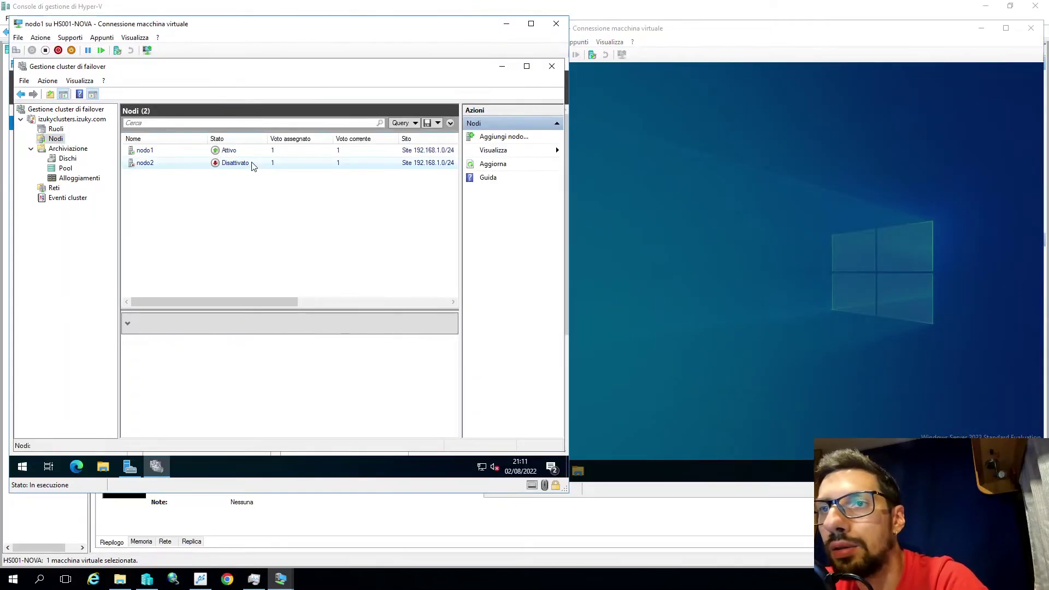
{"action": "left_click", "coordinate": [56, 129]}
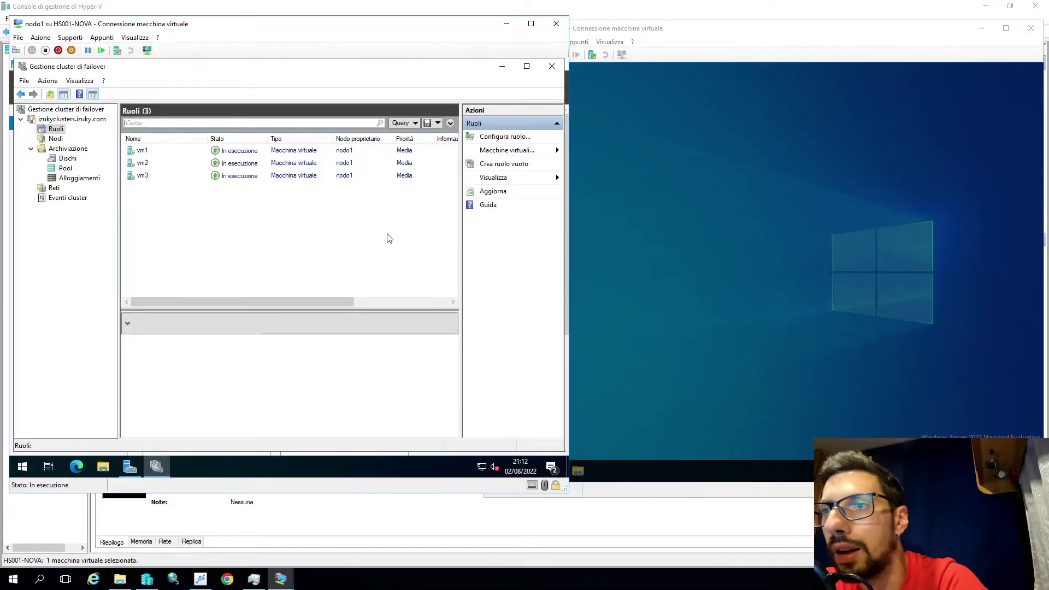
{"action": "left_click", "coordinate": [658, 188]}
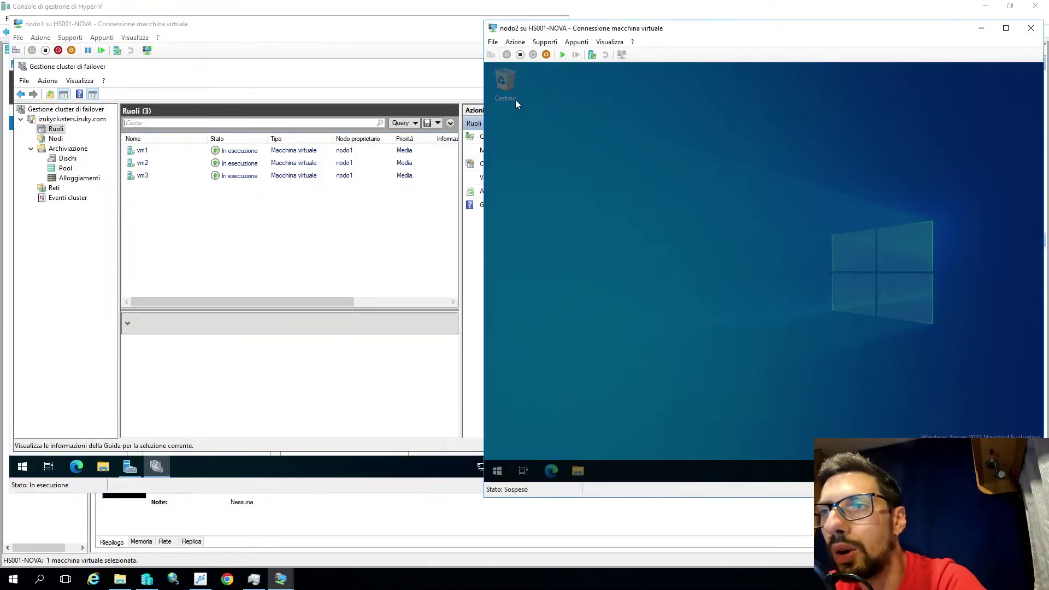
{"action": "left_click", "coordinate": [358, 214]}
{"action": "left_click", "coordinate": [60, 140]}
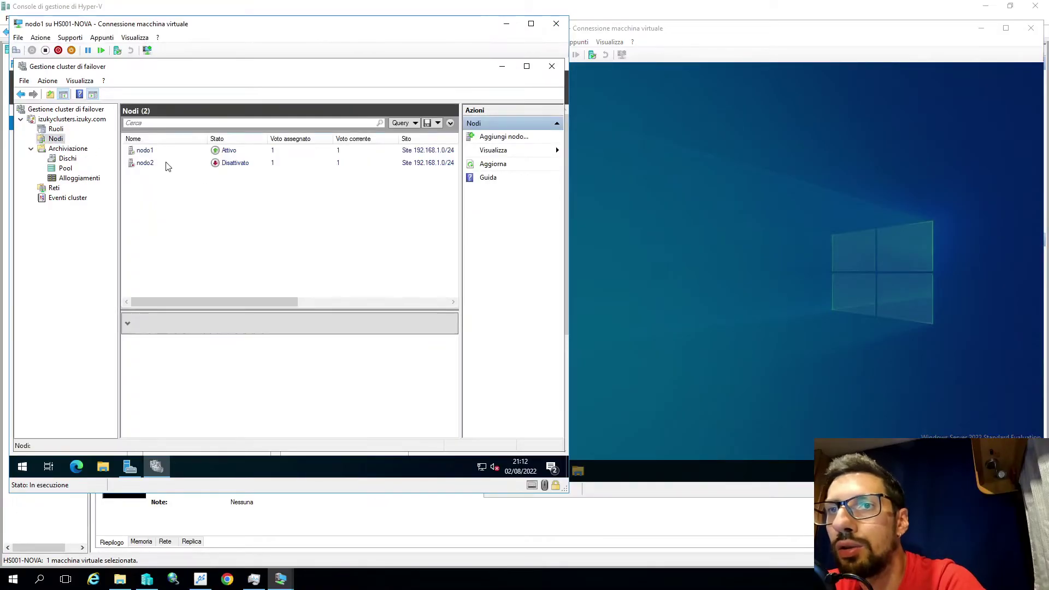
{"action": "left_click", "coordinate": [56, 129]}
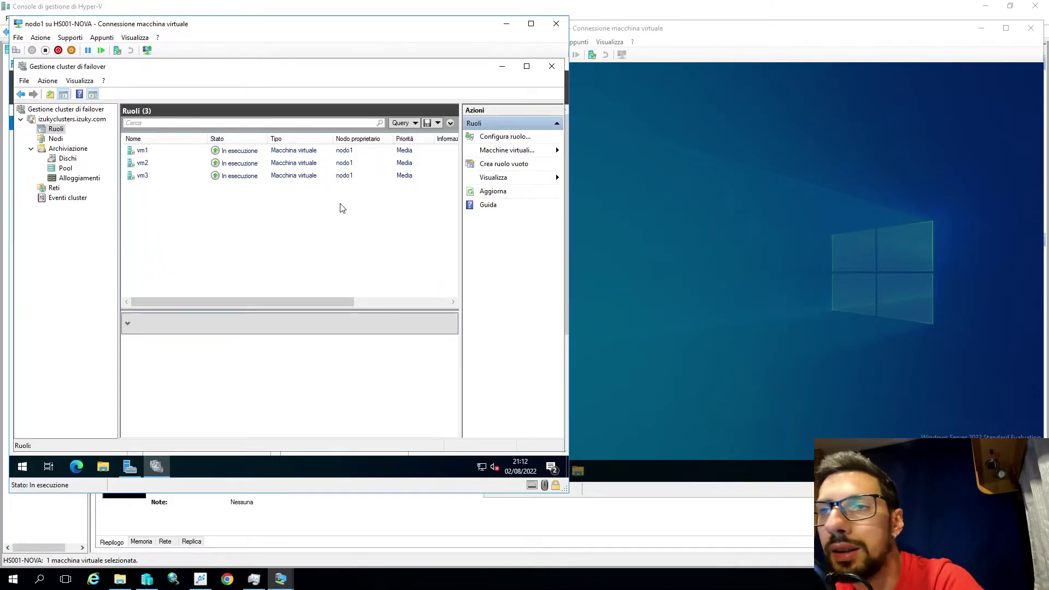
{"action": "key", "text": "Down"}
Step: Resume the suspended nodo2 virtual machine and return to the cluster roles on nodo1
{"action": "left_click", "coordinate": [719, 220]}
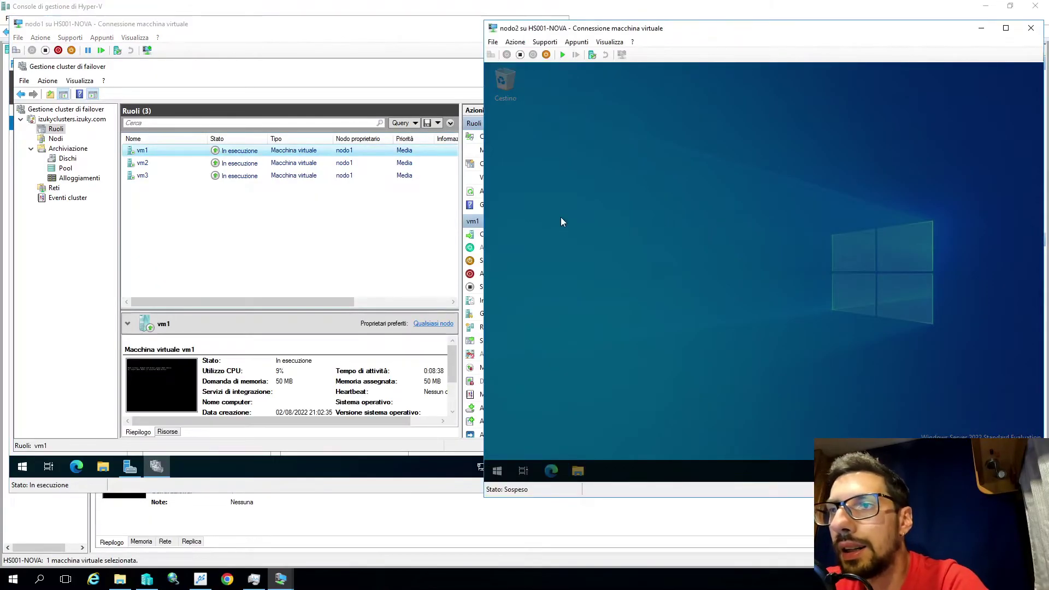
{"action": "left_click", "coordinate": [390, 258]}
{"action": "left_click", "coordinate": [688, 218]}
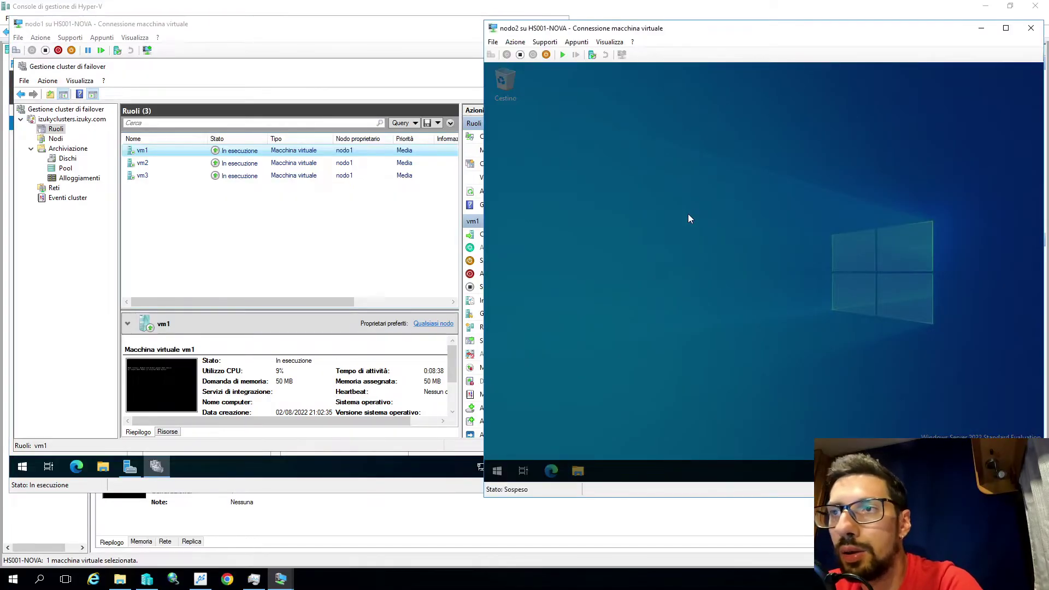
{"action": "left_click", "coordinate": [562, 55]}
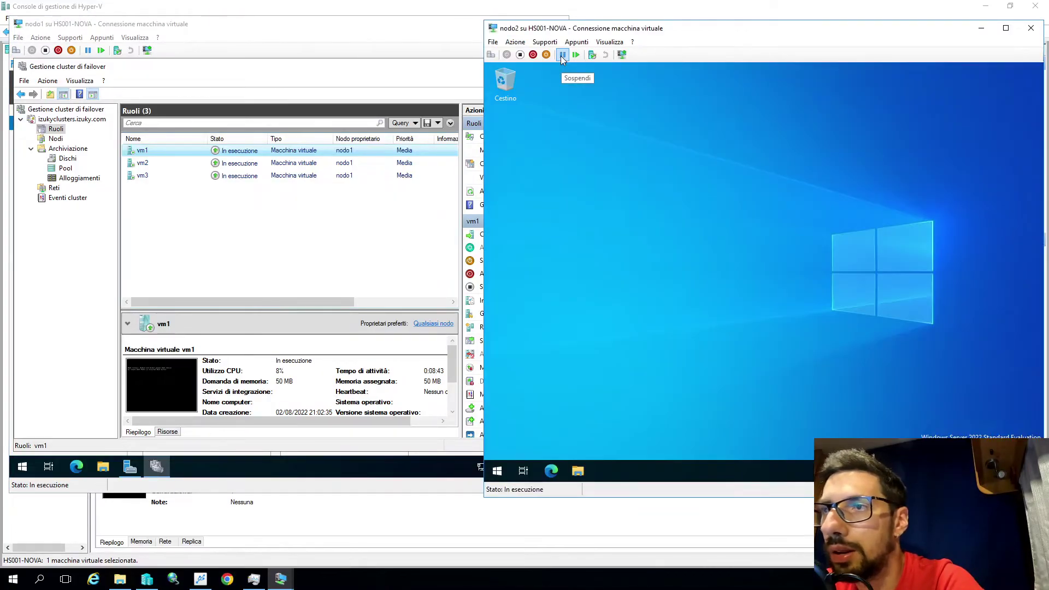
{"action": "left_click", "coordinate": [335, 234]}
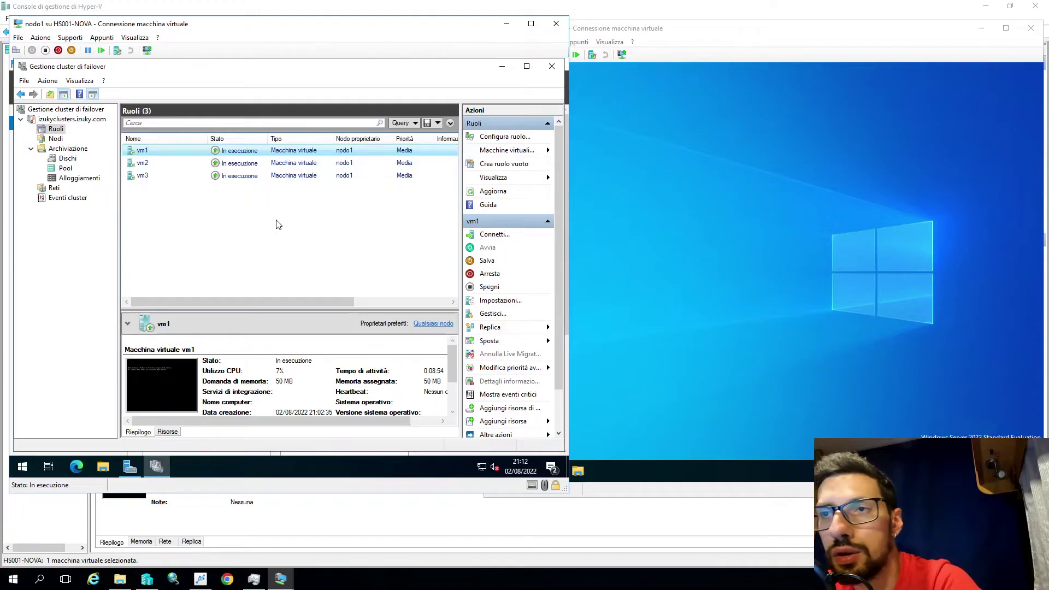
Step: Maximize the failover cluster manager on nodo1, refresh the node list and check the nodes and roles again
{"action": "left_click", "coordinate": [707, 160]}
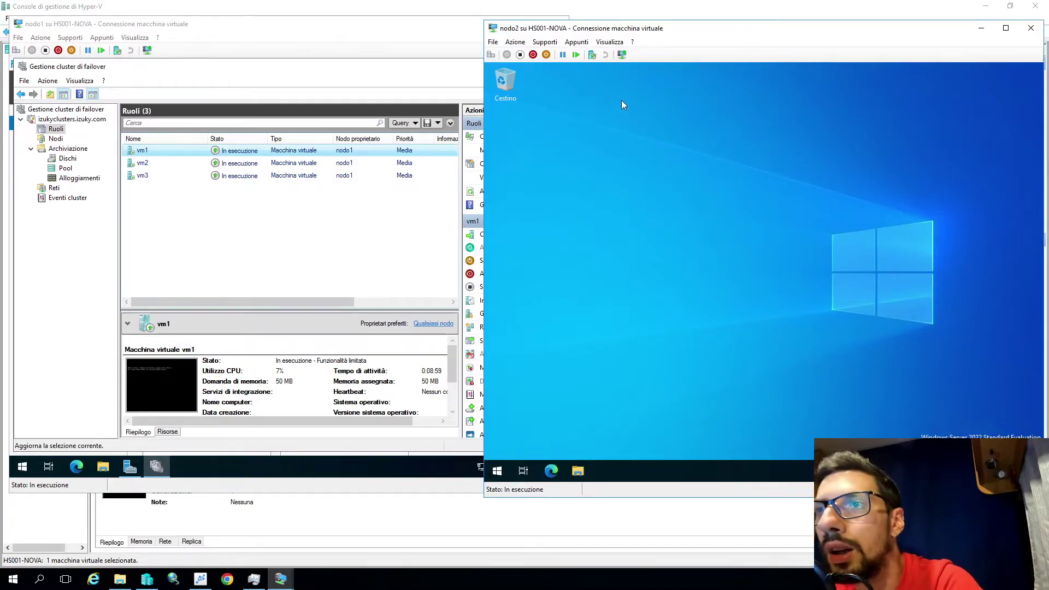
{"action": "left_click", "coordinate": [365, 244]}
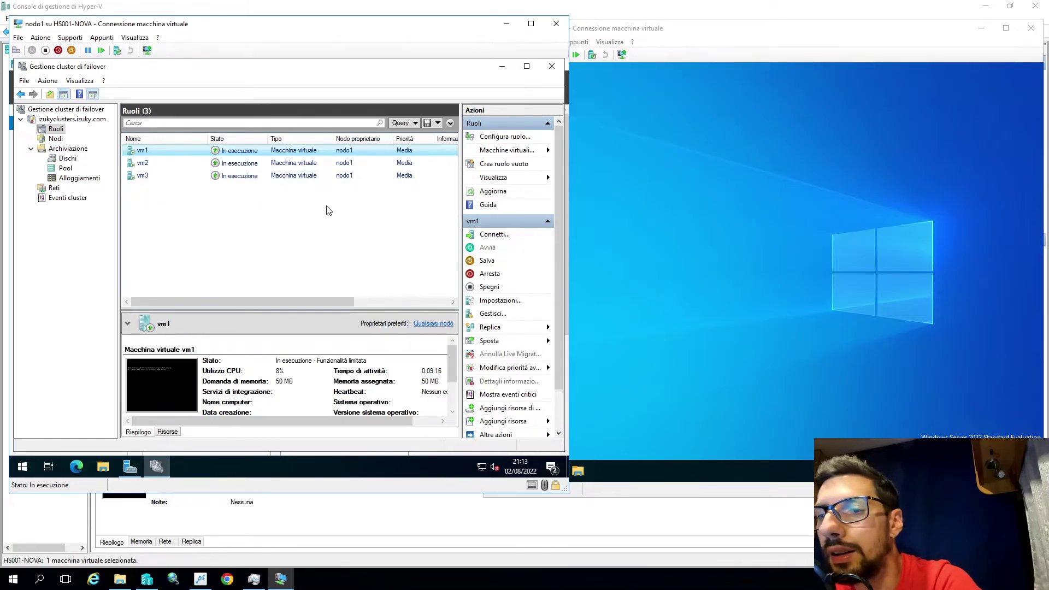
{"action": "left_click", "coordinate": [328, 210]}
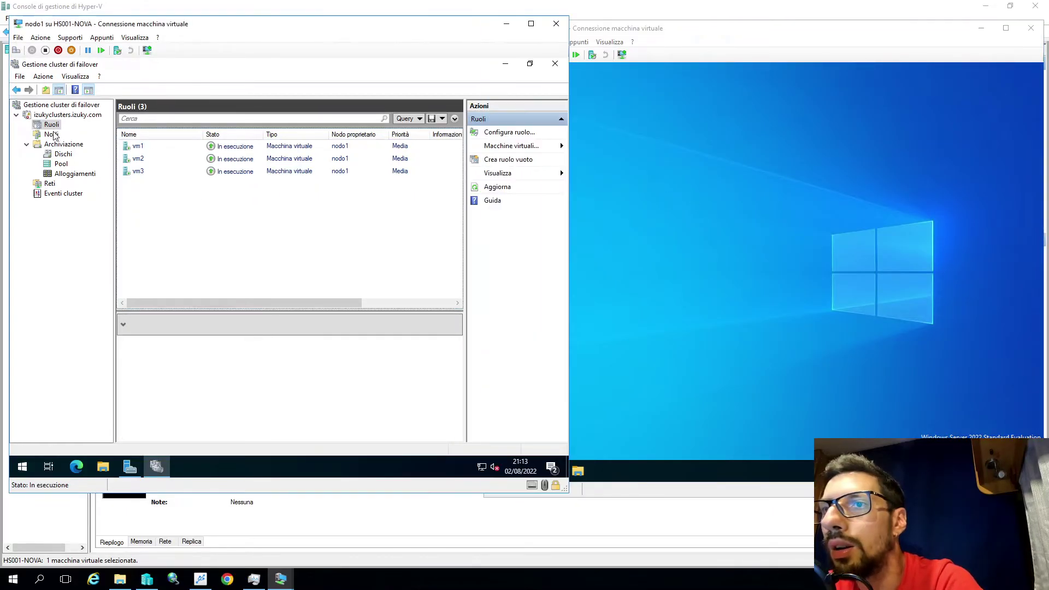
{"action": "left_click", "coordinate": [54, 133]}
{"action": "left_click", "coordinate": [486, 162]}
{"action": "left_click", "coordinate": [51, 124]}
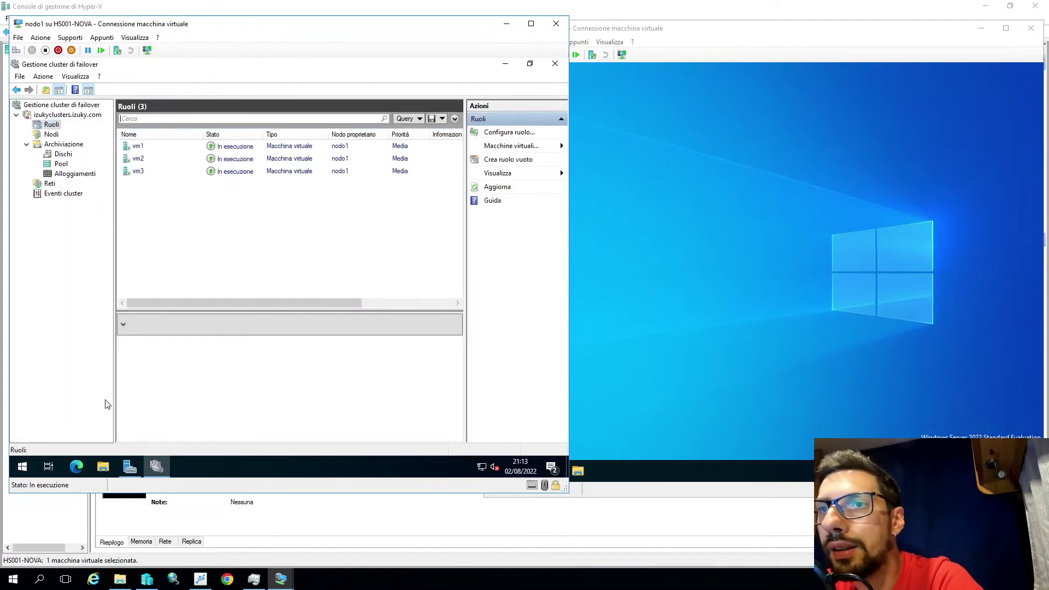
Step: Open Windows PowerShell as administrator on nodo1
{"action": "left_click", "coordinate": [25, 469]}
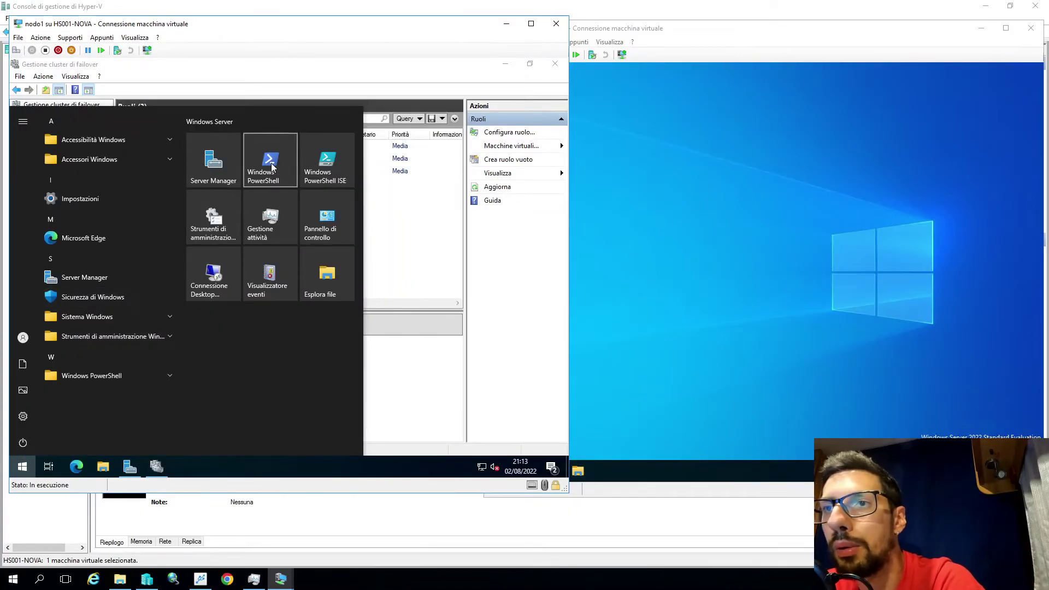
{"action": "left_click", "coordinate": [440, 234]}
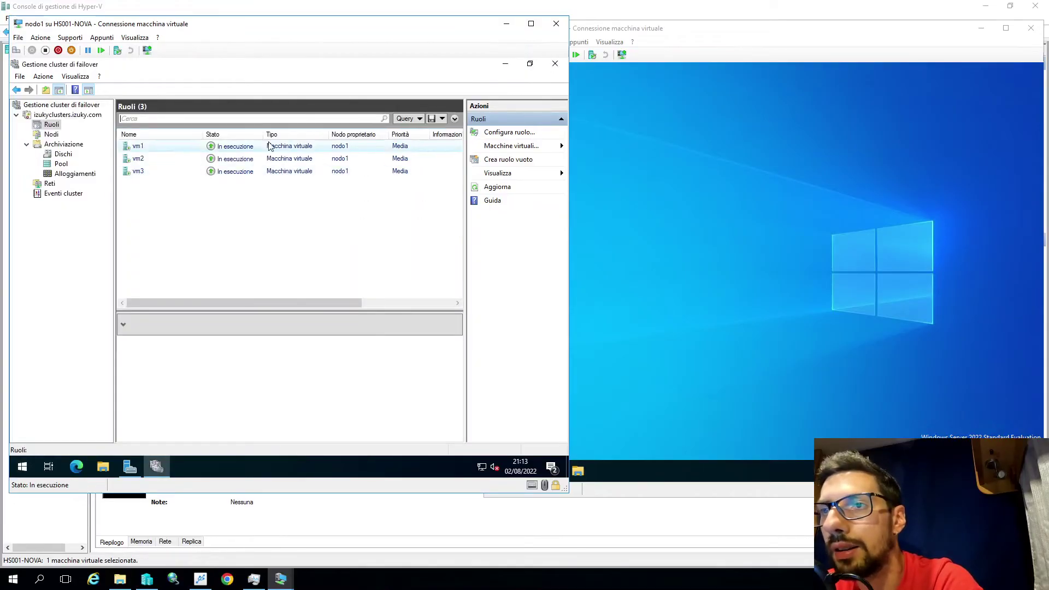
{"action": "left_click", "coordinate": [16, 474]}
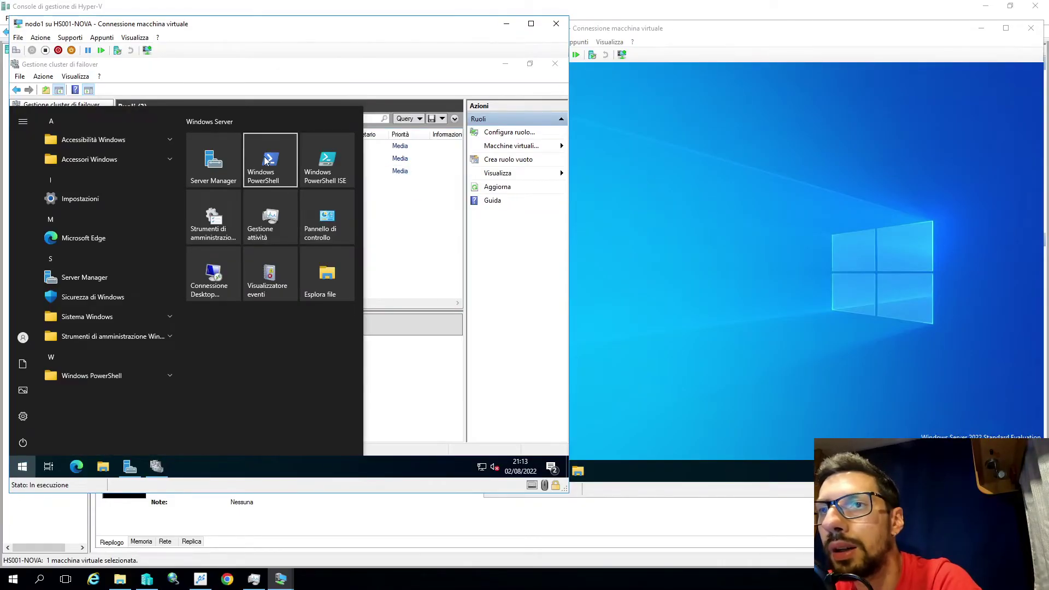
{"action": "right_click", "coordinate": [292, 176]}
{"action": "mouse_move", "coordinate": [355, 204]}
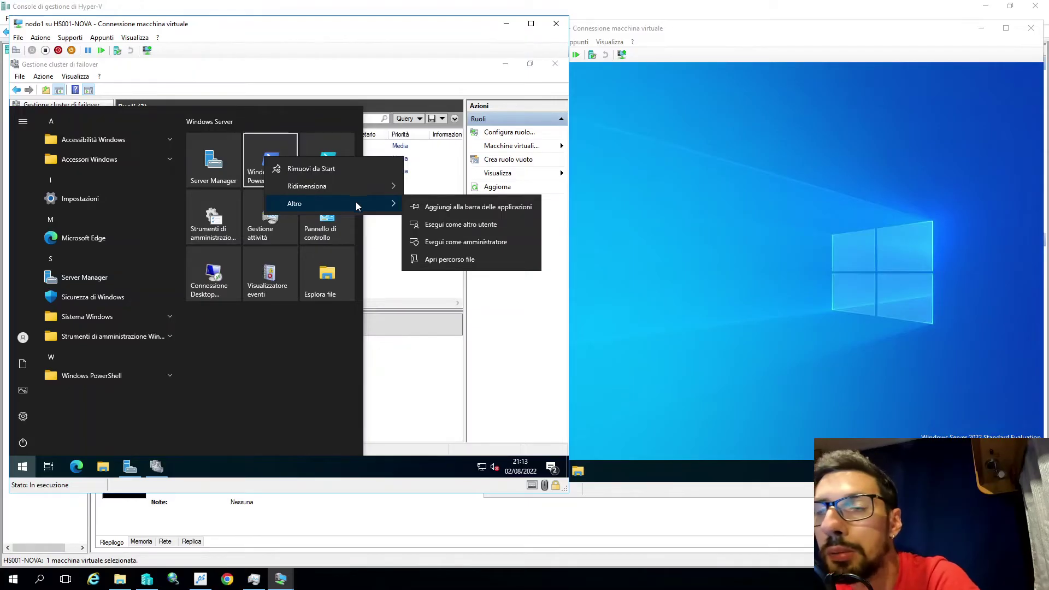
{"action": "left_click", "coordinate": [459, 242]}
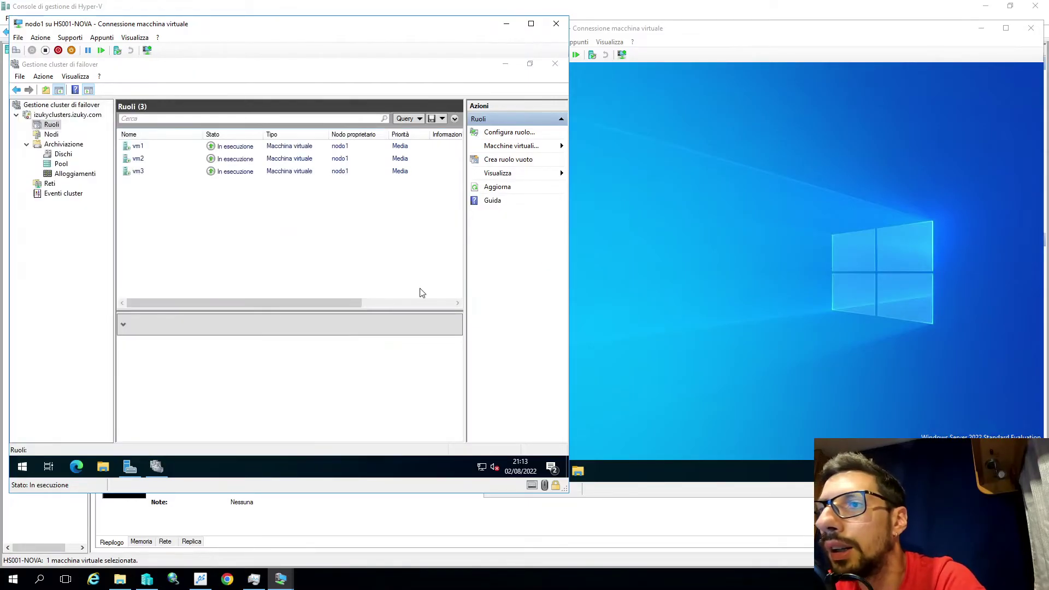
Step: List all properties of the cluster with Get-Cluster | fl * and maximize the PowerShell window
{"action": "key", "text": "Escape"}
{"action": "type", "text": "Get"}
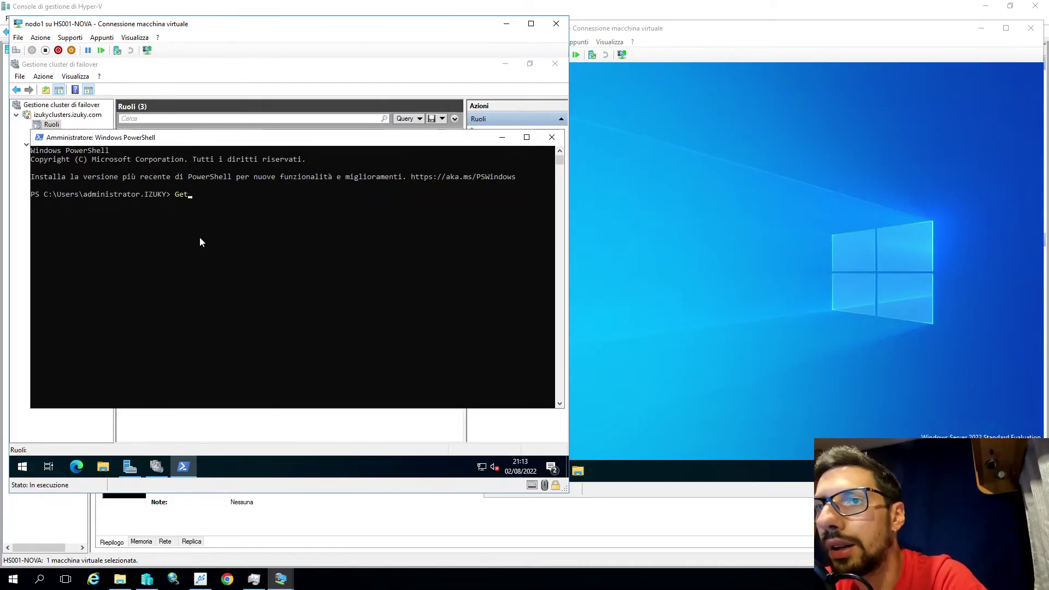
{"action": "type", "text": "-"}
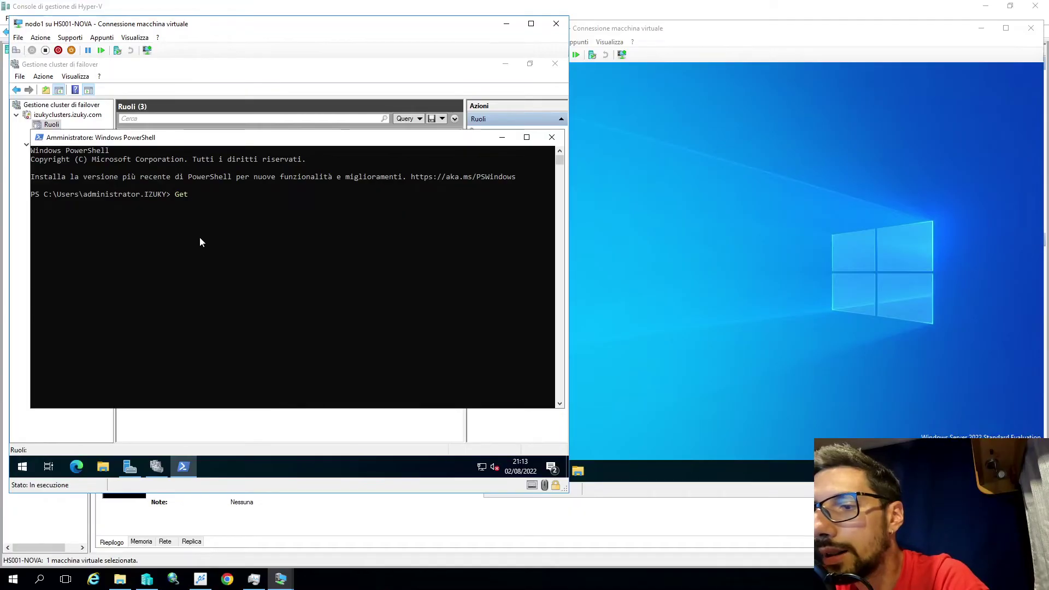
{"action": "type", "text": "Cluster "}
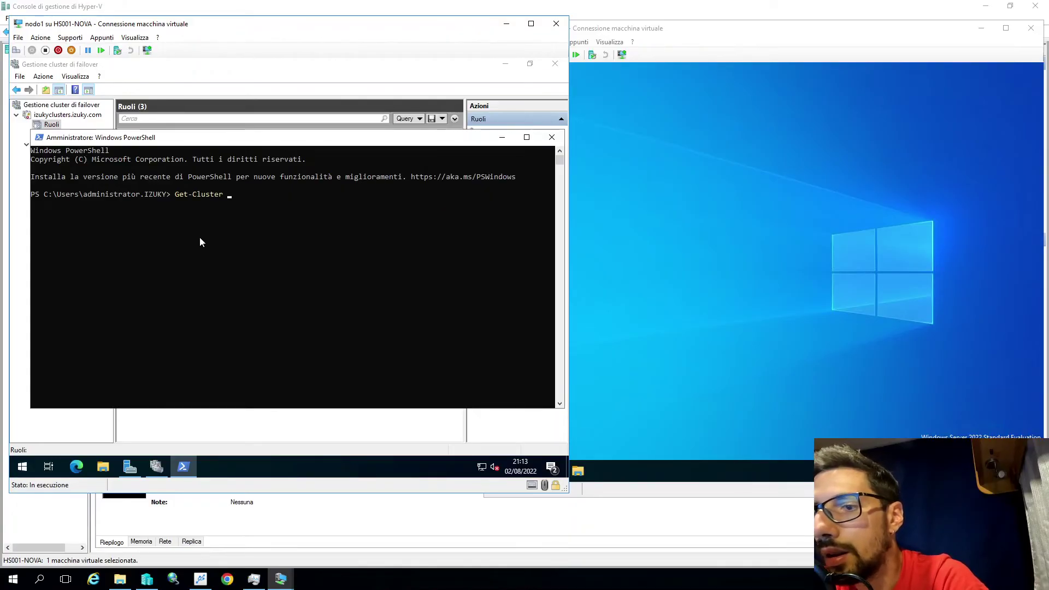
{"action": "type", "text": "| fl *"}
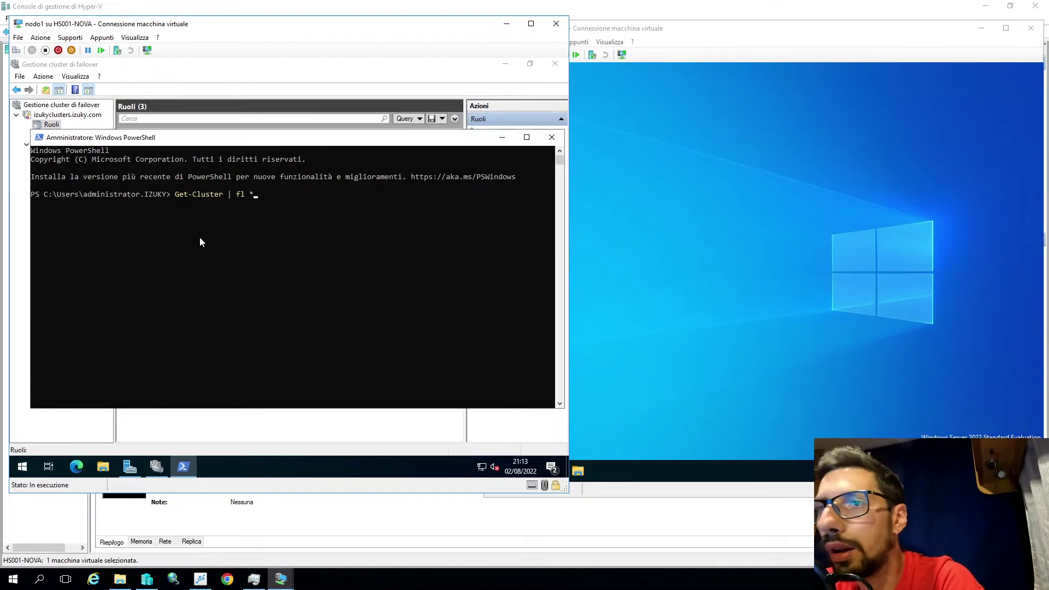
{"action": "key", "text": "Return"}
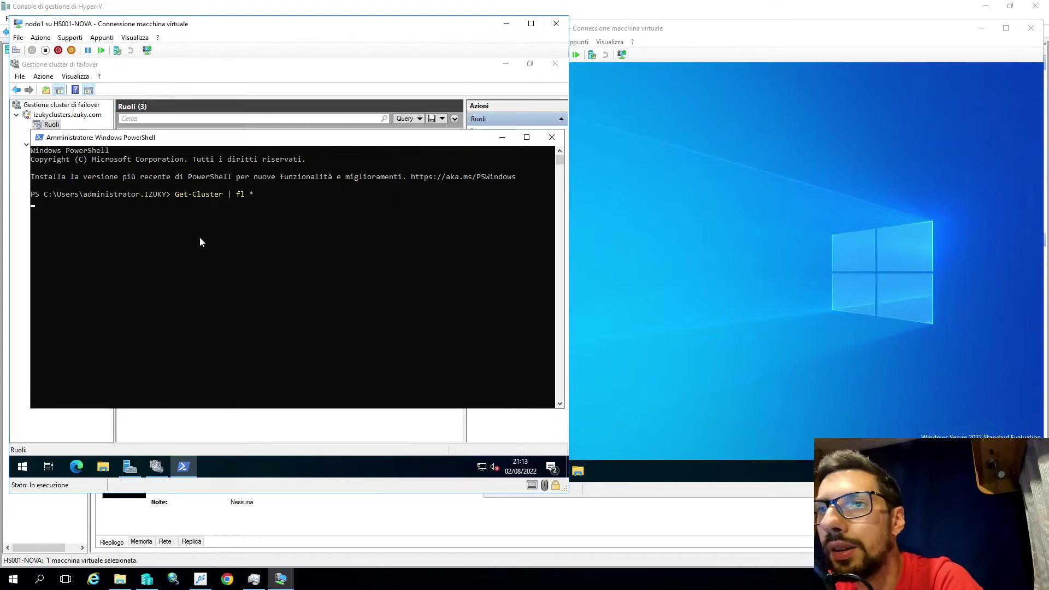
{"action": "double_click", "coordinate": [192, 141]}
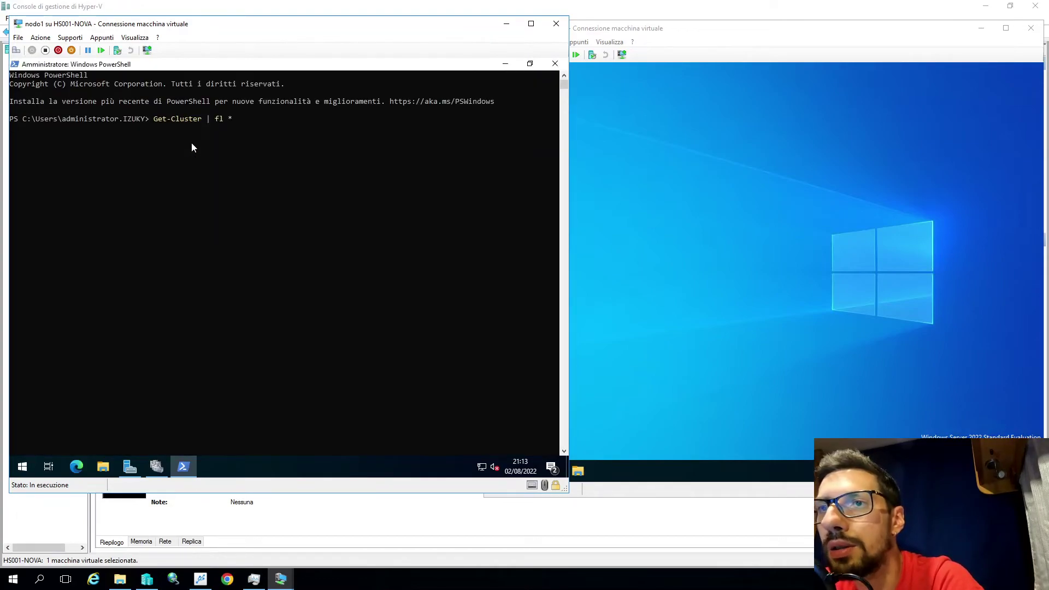
Step: Examine the ResiliencyDefaultPeriod and QuarantineThreshold values in the cluster's property list
{"action": "scroll", "coordinate": [275, 221], "scroll_direction": "up", "scroll_amount": 3}
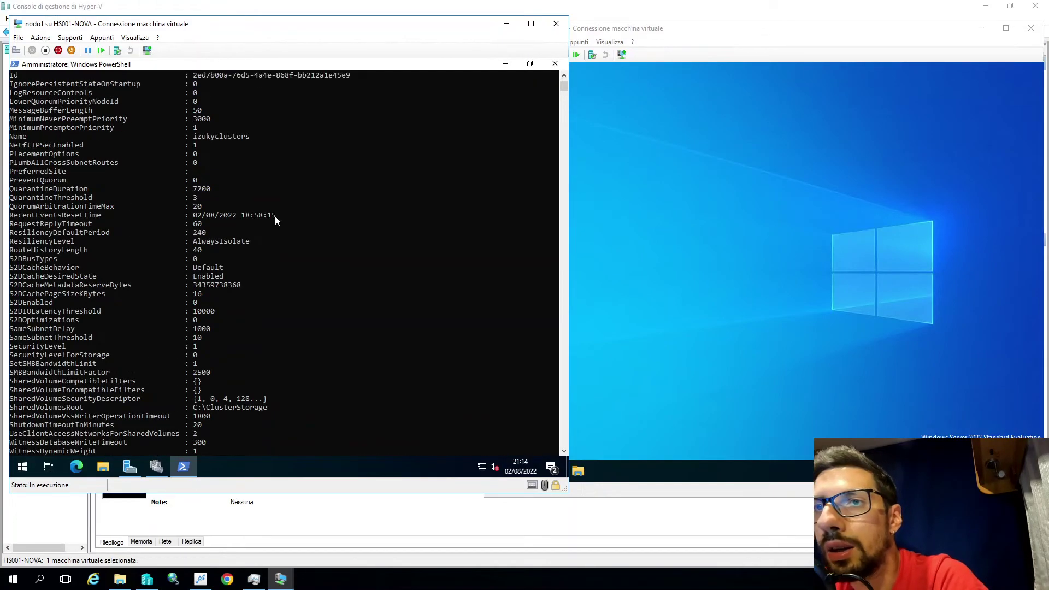
{"action": "scroll", "coordinate": [276, 220], "scroll_direction": "up", "scroll_amount": 1}
{"action": "left_click_drag", "start_coordinate": [14, 311], "coordinate": [48, 313]}
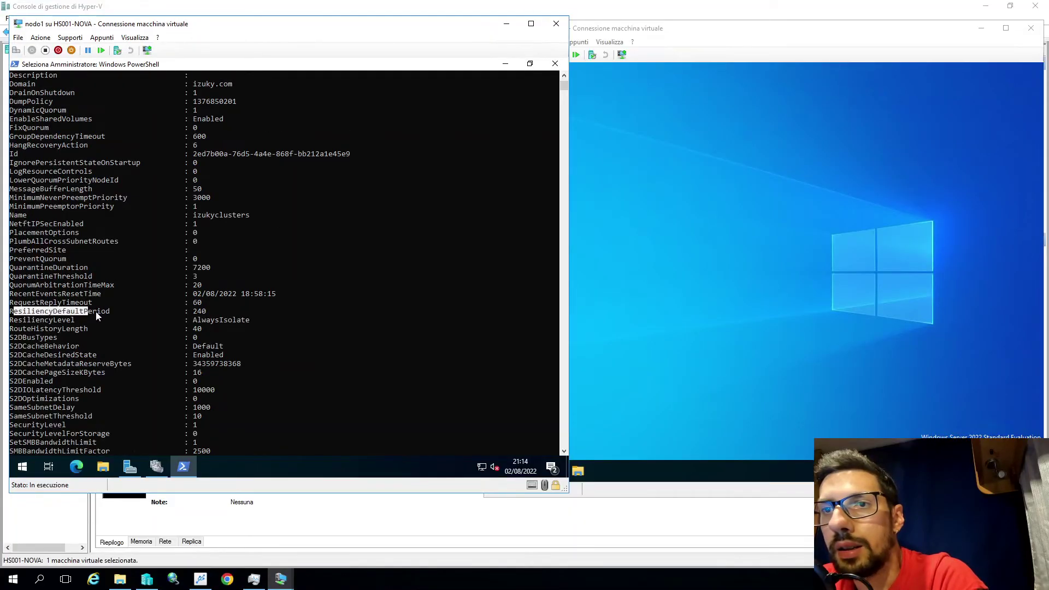
{"action": "left_click_drag", "start_coordinate": [193, 311], "coordinate": [209, 312]}
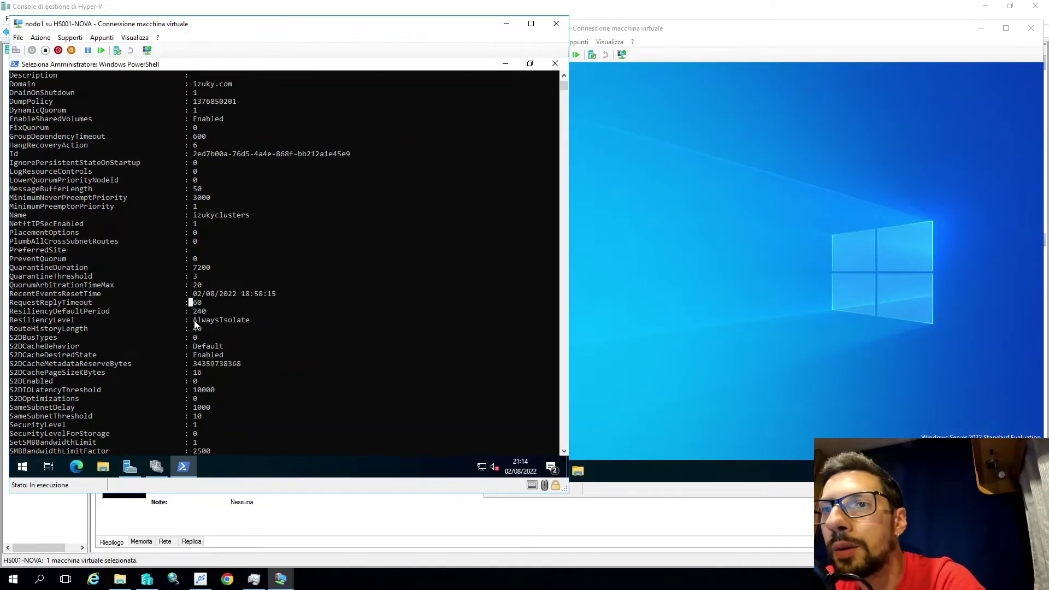
{"action": "left_click_drag", "start_coordinate": [194, 312], "coordinate": [209, 313]}
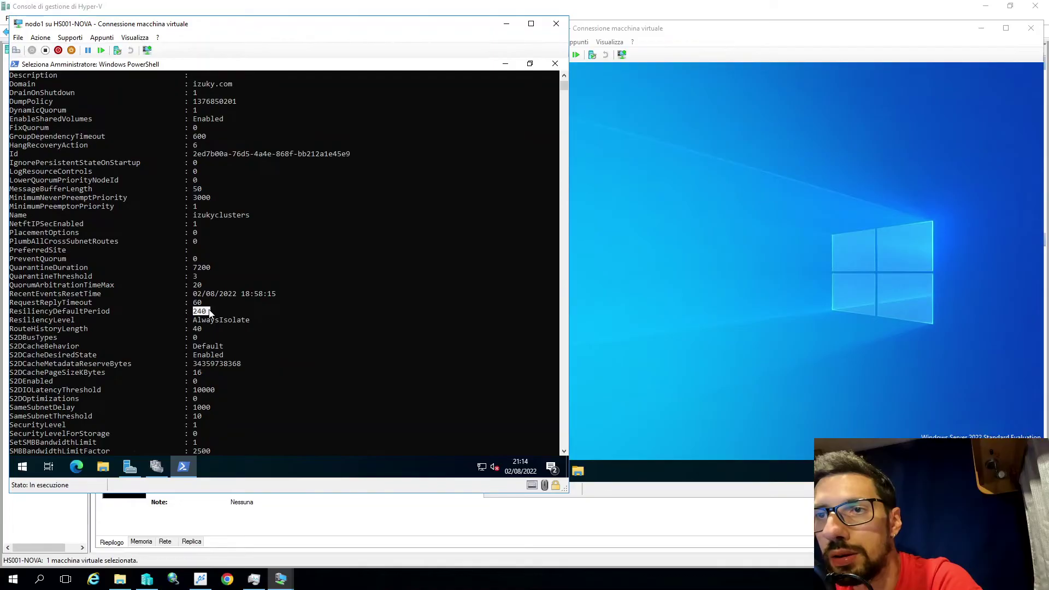
{"action": "left_click_drag", "start_coordinate": [10, 277], "coordinate": [97, 279]}
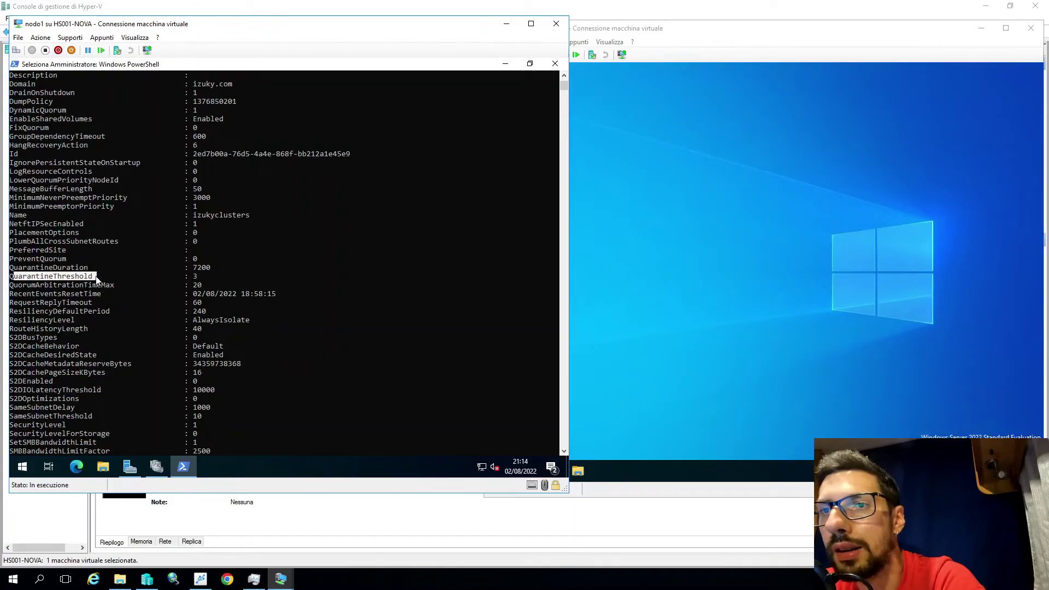
{"action": "left_click", "coordinate": [208, 278]}
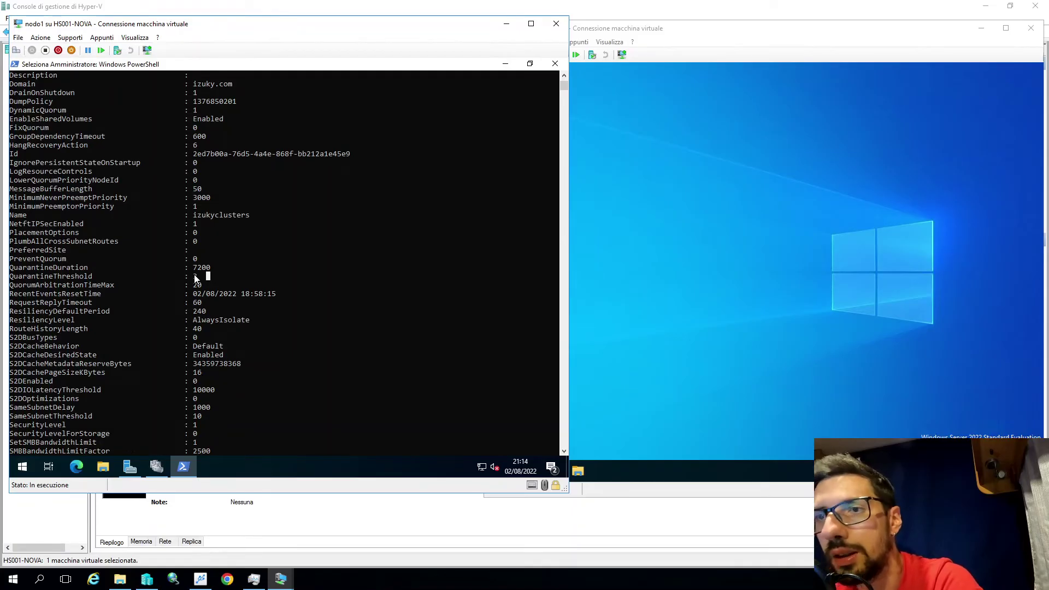
{"action": "left_click_drag", "start_coordinate": [196, 279], "coordinate": [11, 279]}
{"action": "left_click", "coordinate": [21, 276]}
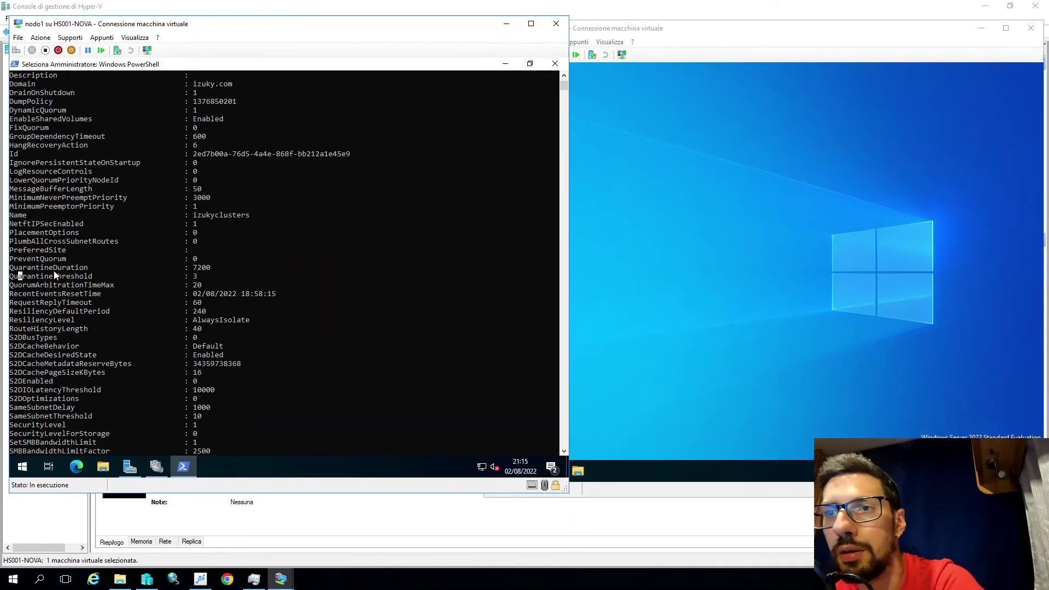
{"action": "left_click_drag", "start_coordinate": [49, 276], "coordinate": [71, 276]}
{"action": "left_click_drag", "start_coordinate": [169, 267], "coordinate": [196, 278]}
{"action": "left_click", "coordinate": [204, 276]}
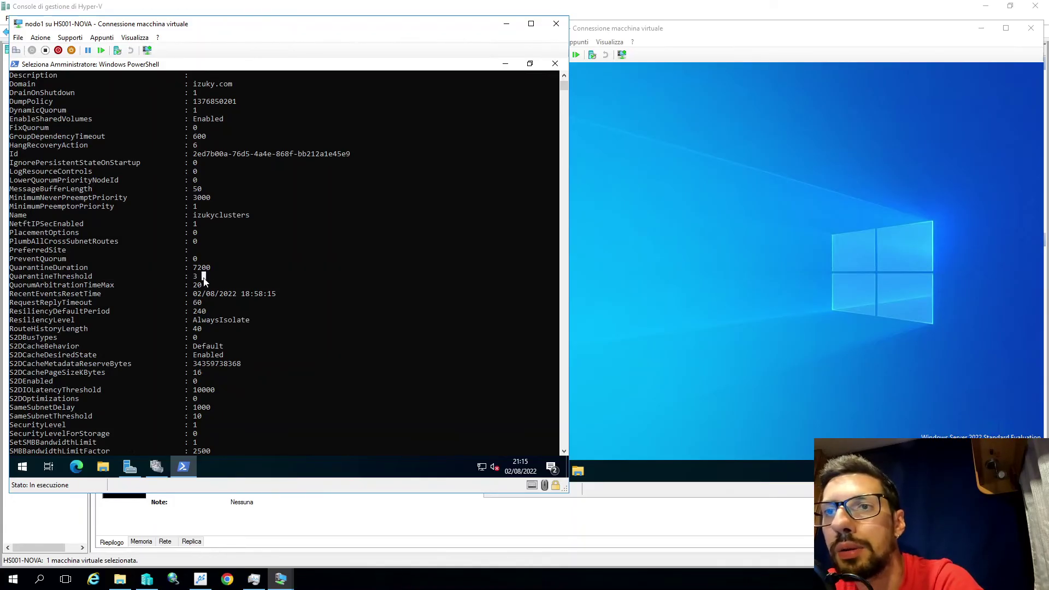
{"action": "left_click", "coordinate": [269, 304]}
Step: Set the cluster's ResiliencyDefaultPeriod to 10 through (Get-Cluster).ResiliencyDefaultPeriod, then close PowerShell
{"action": "scroll", "coordinate": [300, 349], "scroll_direction": "down", "scroll_amount": 8}
{"action": "scroll", "coordinate": [301, 350], "scroll_direction": "down", "scroll_amount": 5}
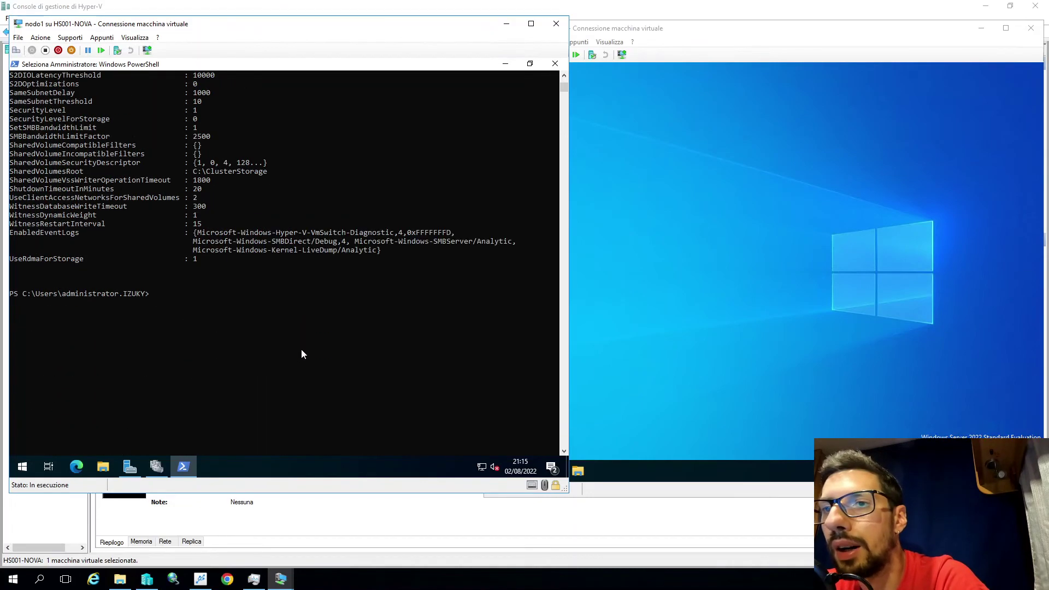
{"action": "type", "text": "(G"}
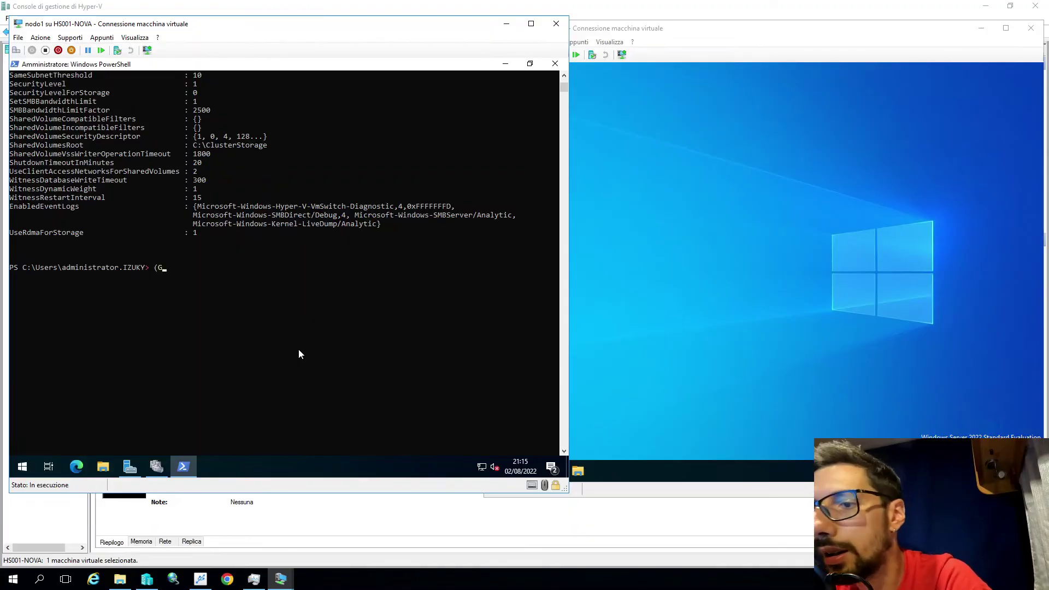
{"action": "type", "text": "et-Cluster)"}
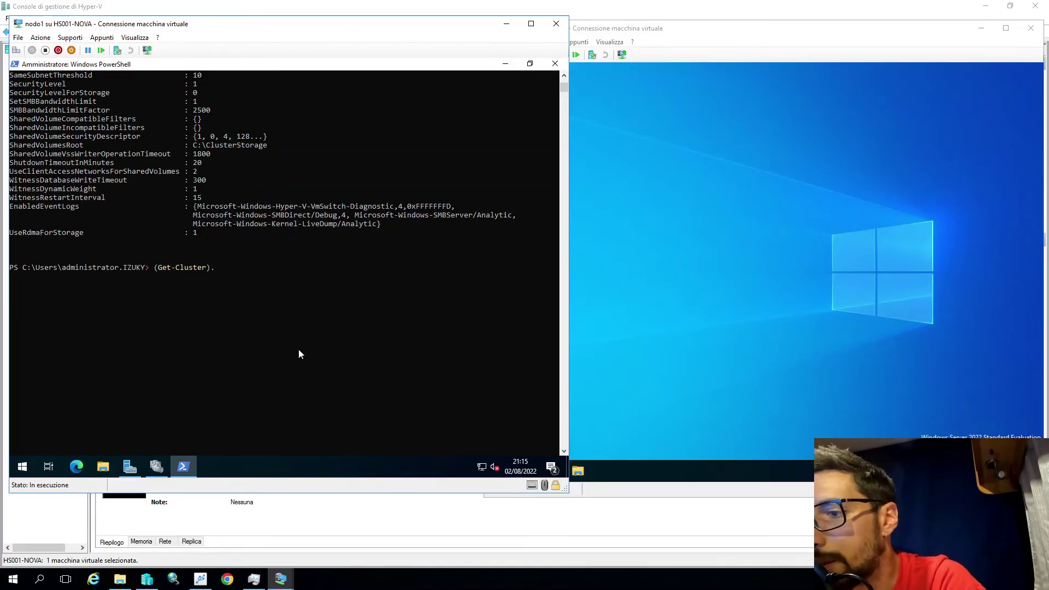
{"action": "type", "text": "."}
{"action": "scroll", "coordinate": [81, 136], "scroll_direction": "up", "scroll_amount": 6}
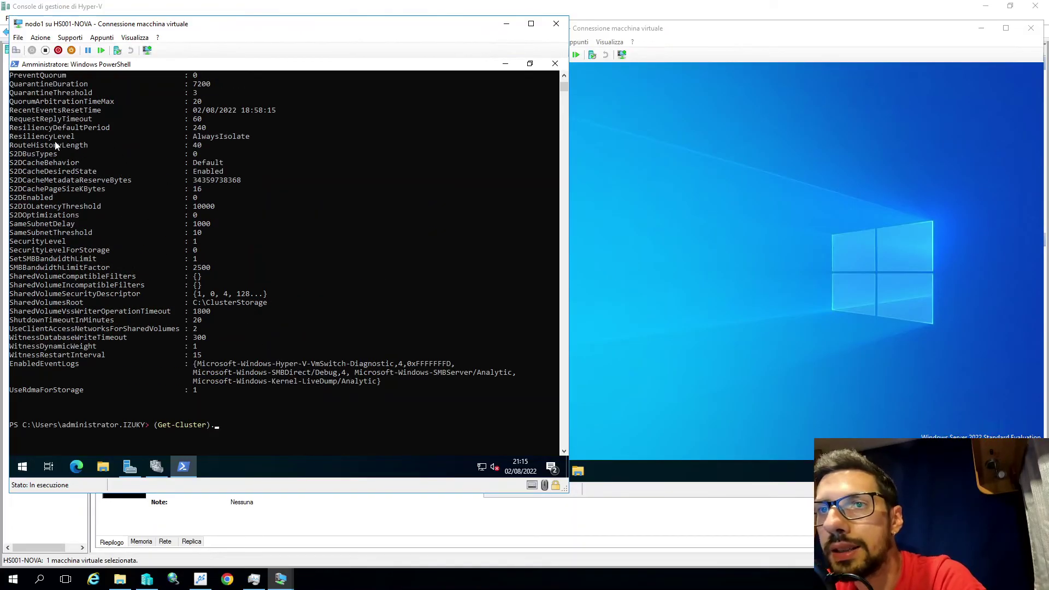
{"action": "type", "text": "Res"}
{"action": "key", "text": "Tab"}
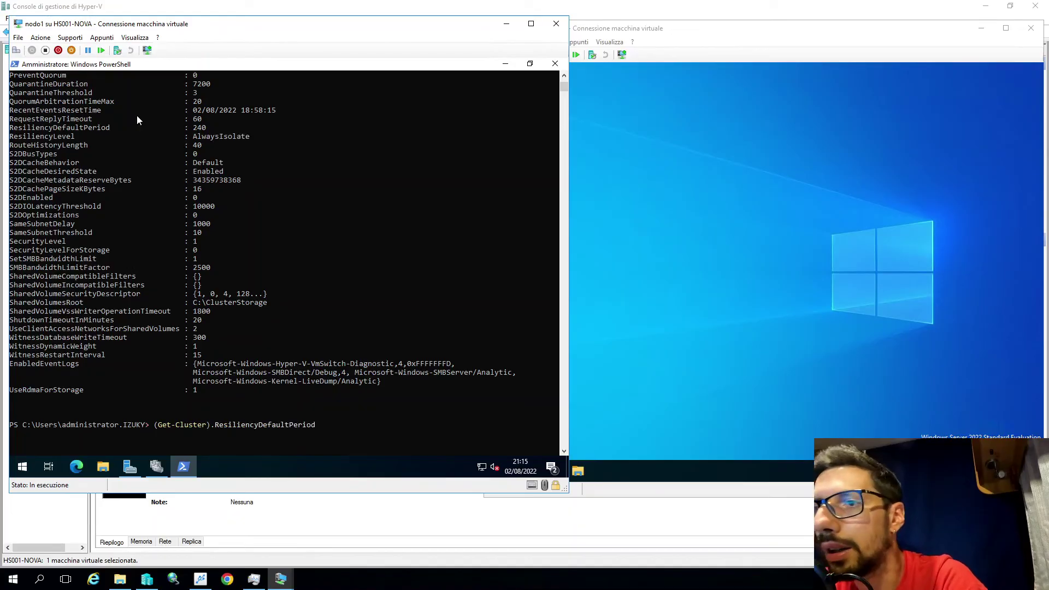
{"action": "type", "text": "= 10"}
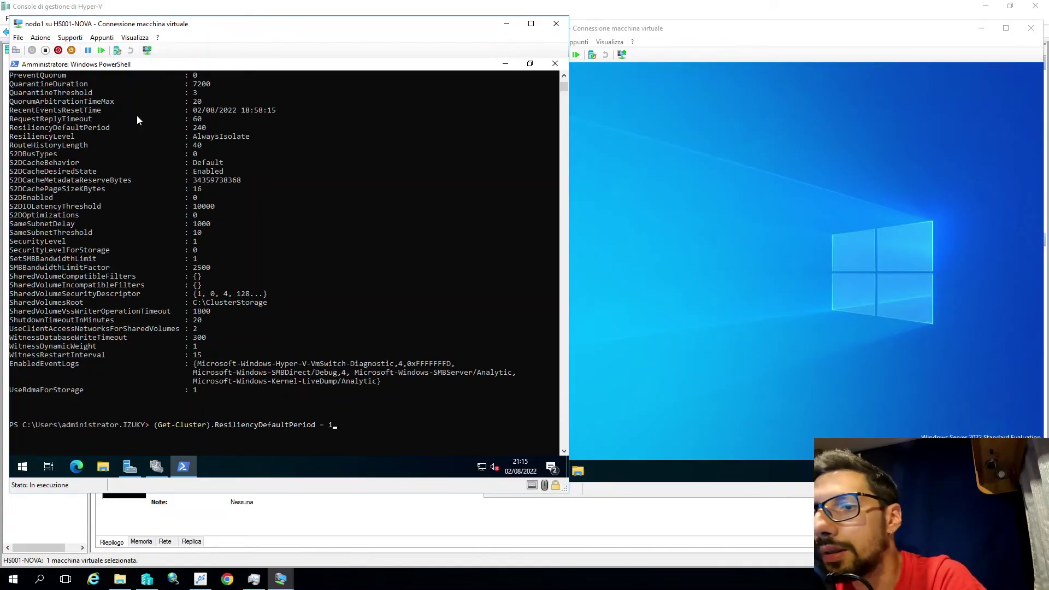
{"action": "key", "text": "Return"}
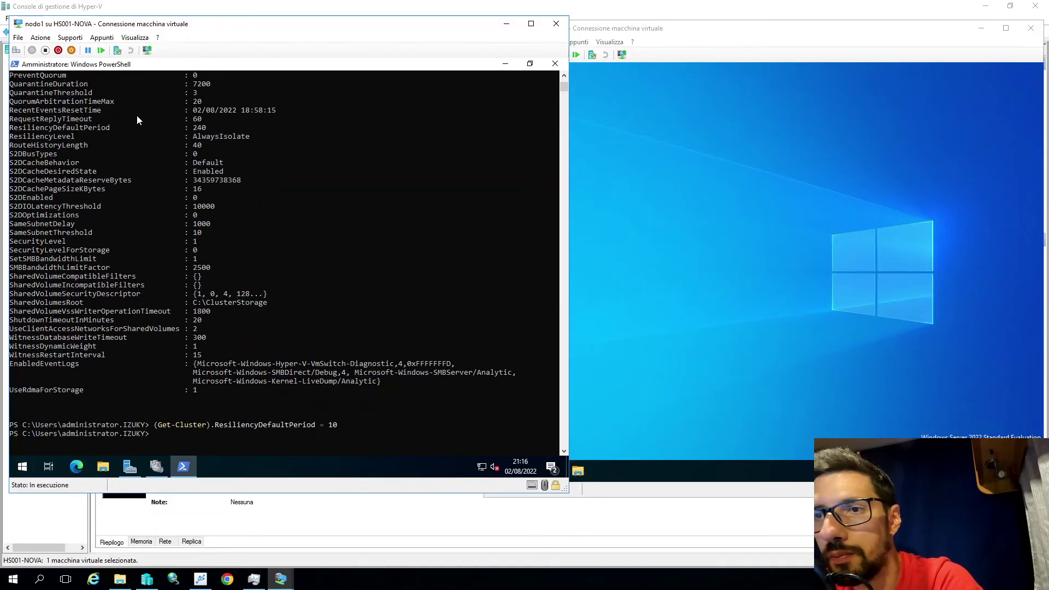
{"action": "key", "text": "alt+F4"}
Step: Pause the nodo2 virtual machine and refresh the cluster roles list on nodo1
{"action": "left_click", "coordinate": [626, 156]}
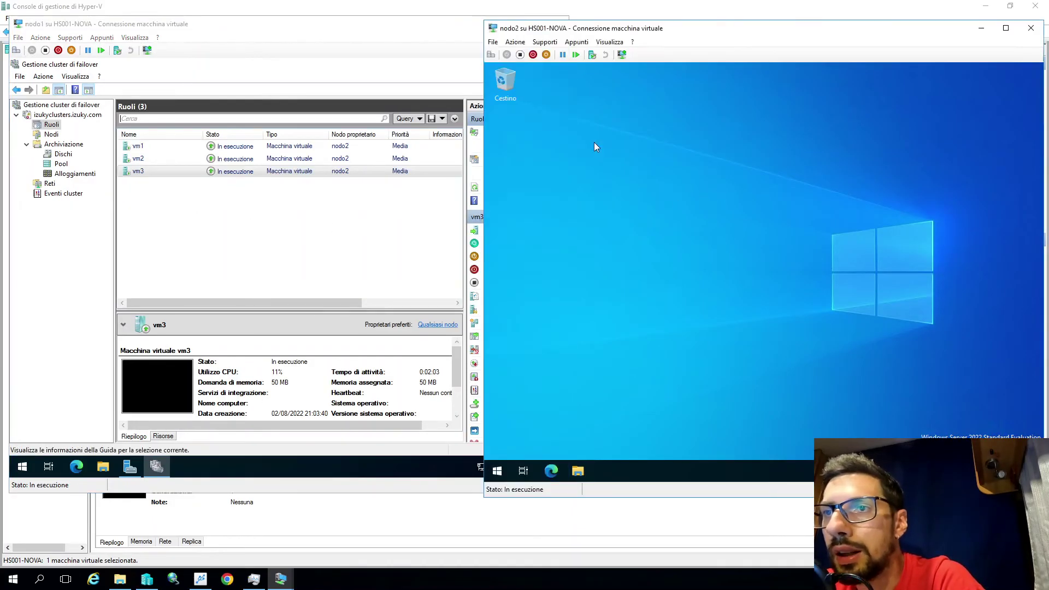
{"action": "left_click", "coordinate": [562, 55]}
{"action": "left_click", "coordinate": [288, 243]}
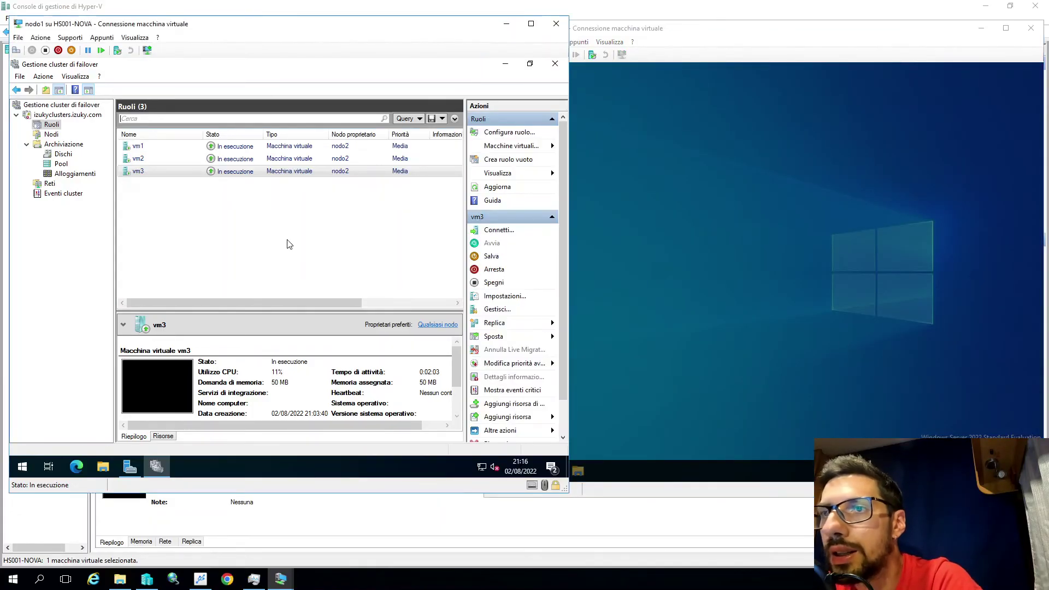
{"action": "left_click", "coordinate": [496, 188]}
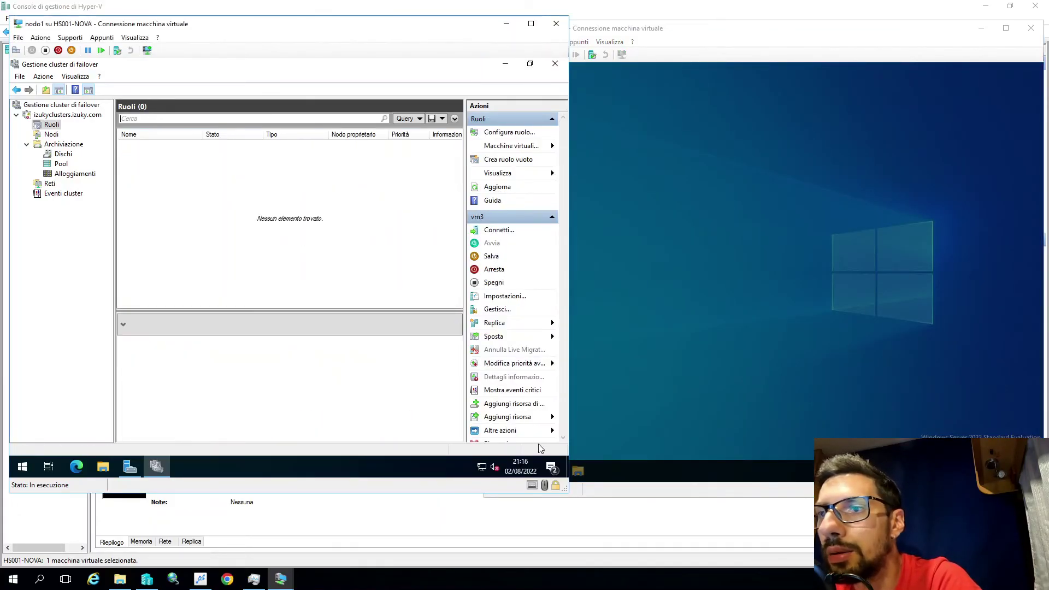
Step: Check the exact time on nodo1's clock and refresh the roles again to see the virtual machines' owner node
{"action": "left_click", "coordinate": [522, 467]}
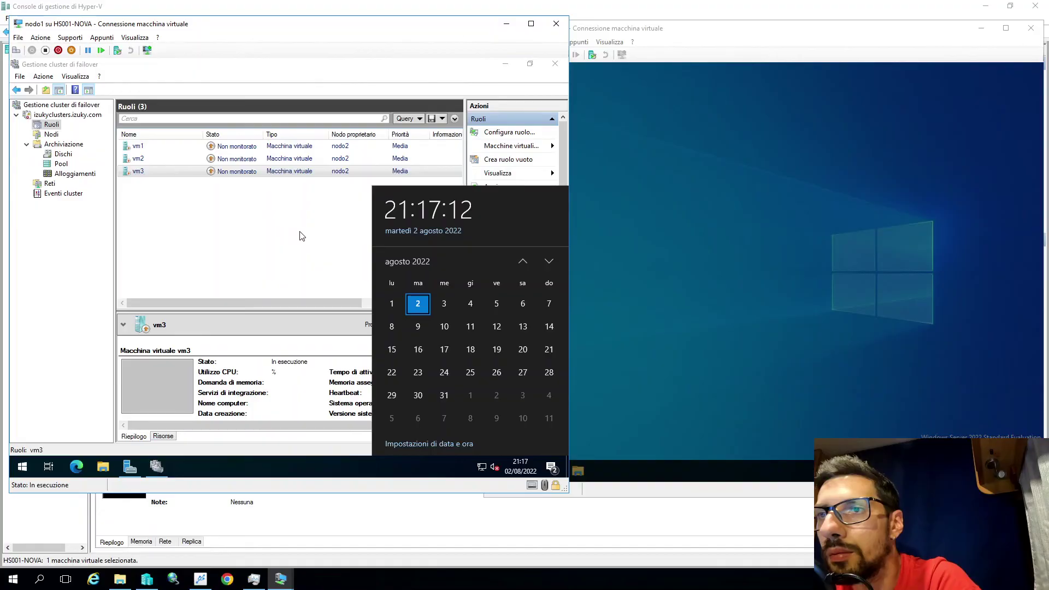
{"action": "left_click", "coordinate": [304, 244]}
{"action": "left_click", "coordinate": [502, 188]}
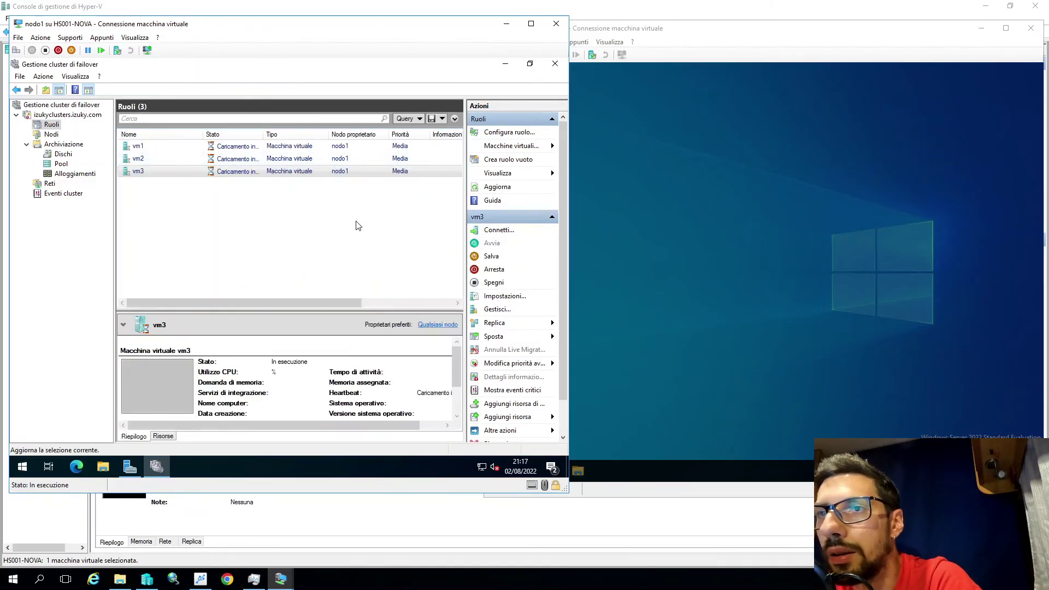